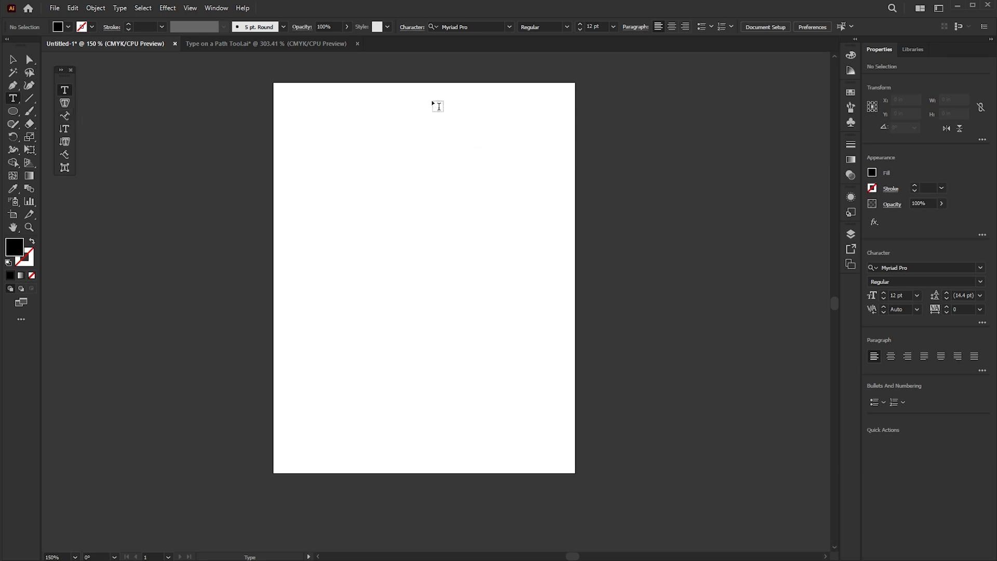
Draw a straight horizontal line about 5.03 in long near the top of the artboard with the Pen tool.
{"action": "scroll", "coordinate": [437, 106], "scroll_direction": "up", "scroll_amount": 1}
{"action": "left_click", "coordinate": [14, 86]}
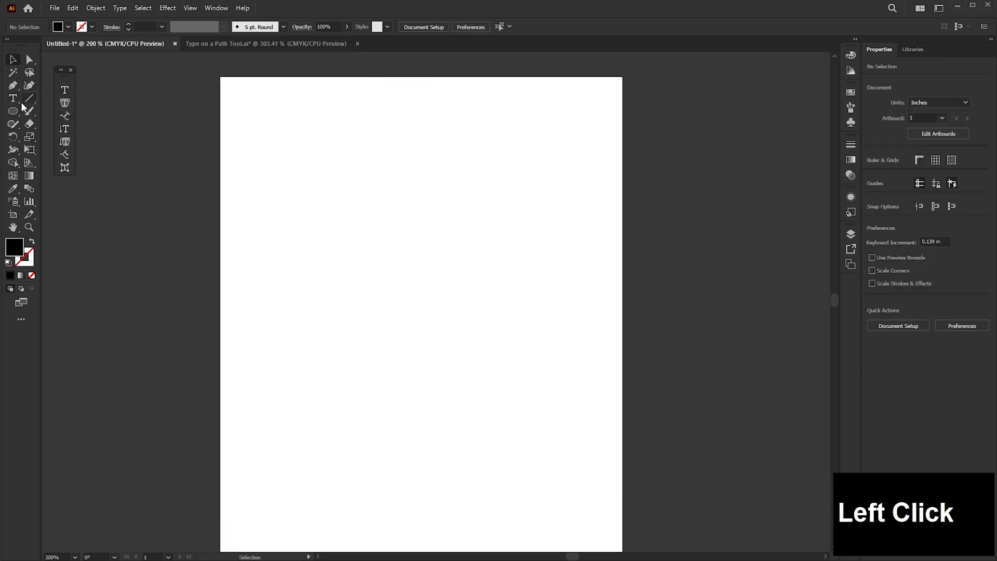
{"action": "left_click", "coordinate": [298, 145]}
{"action": "left_click", "coordinate": [535, 146], "text": "shift"}
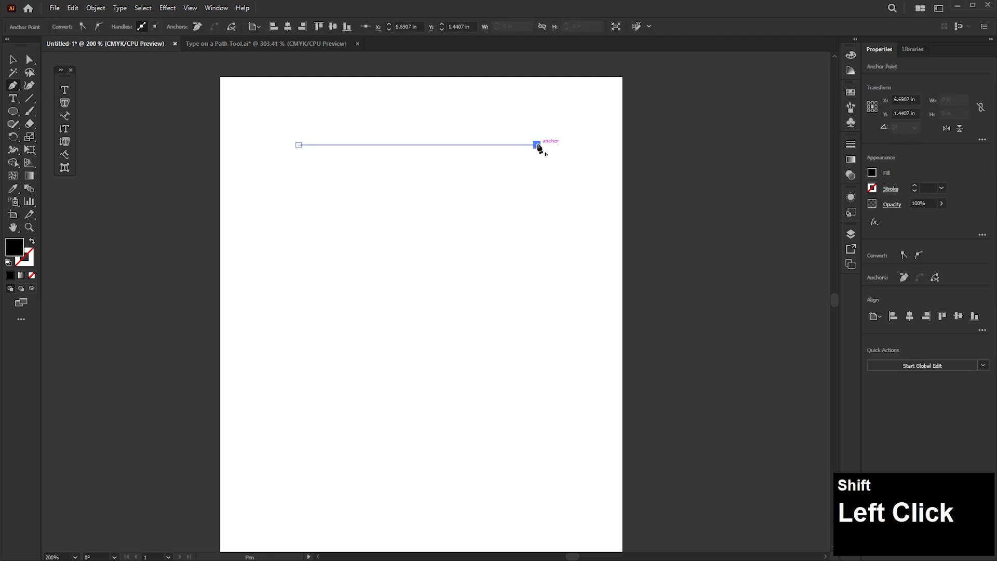
Draw an open S-shaped curve about 4.73 in wide below the line, and swap its fill and stroke.
{"action": "left_click", "coordinate": [297, 208]}
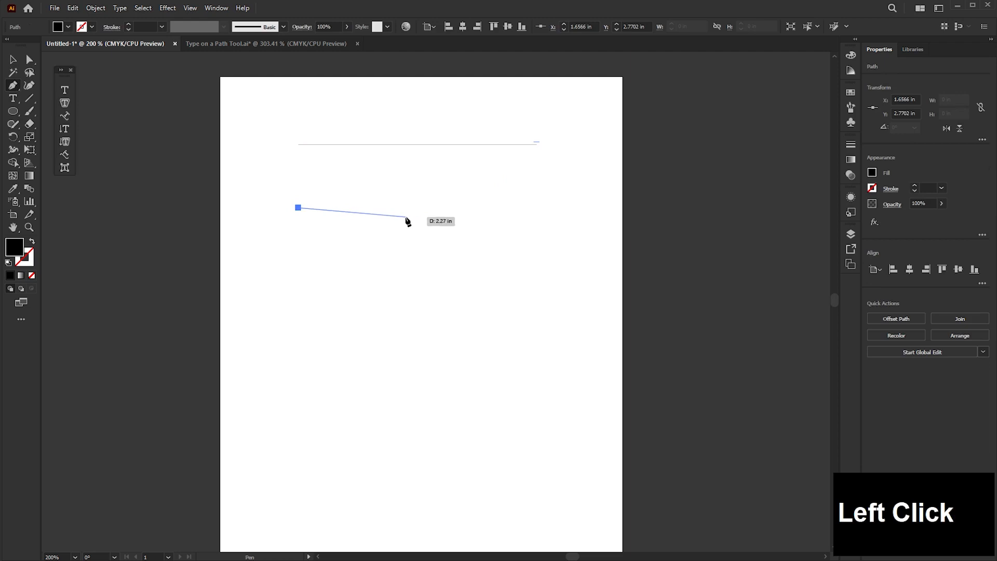
{"action": "left_click_drag", "start_coordinate": [406, 217], "coordinate": [489, 178]}
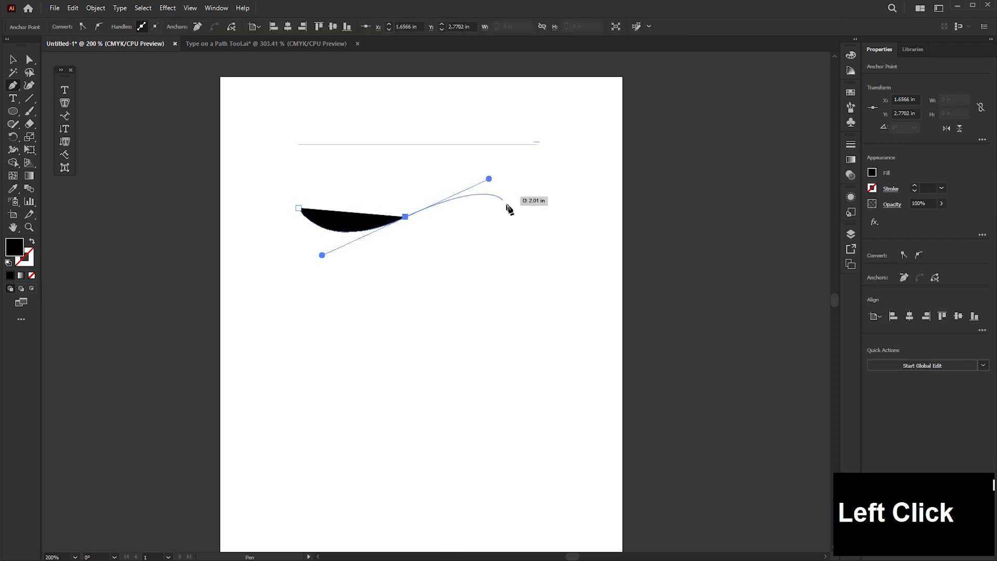
{"action": "left_click", "coordinate": [522, 231]}
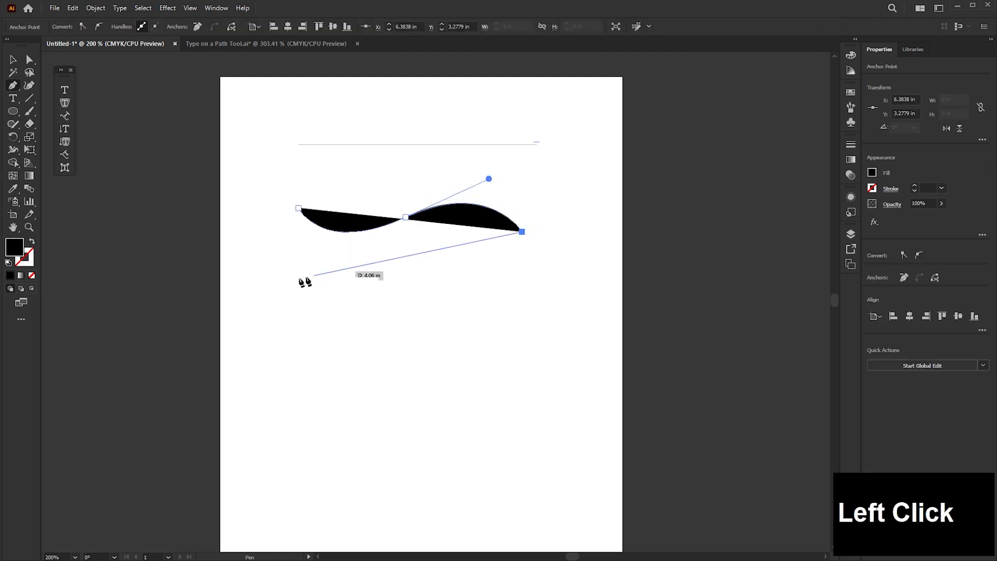
{"action": "left_click", "coordinate": [31, 241]}
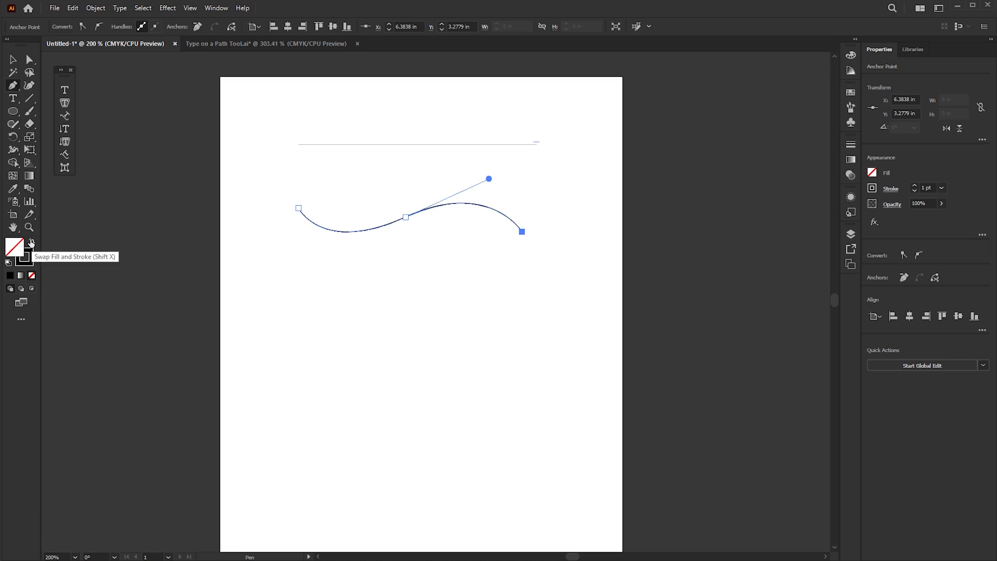
Set the stroke weight of the straight line and the curve together to 0.25 pt.
{"action": "left_click", "coordinate": [13, 58]}
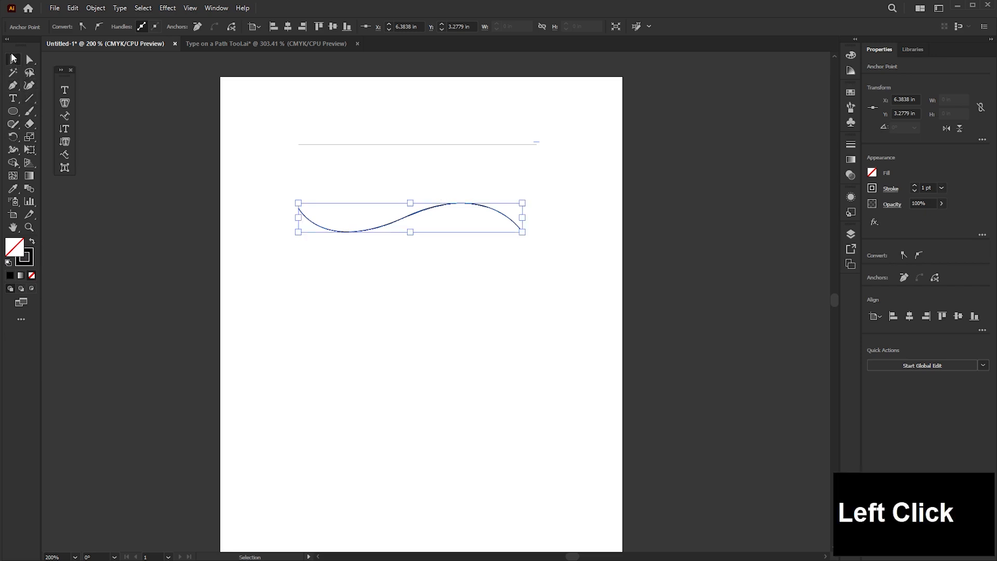
{"action": "left_click_drag", "start_coordinate": [454, 112], "coordinate": [375, 296]}
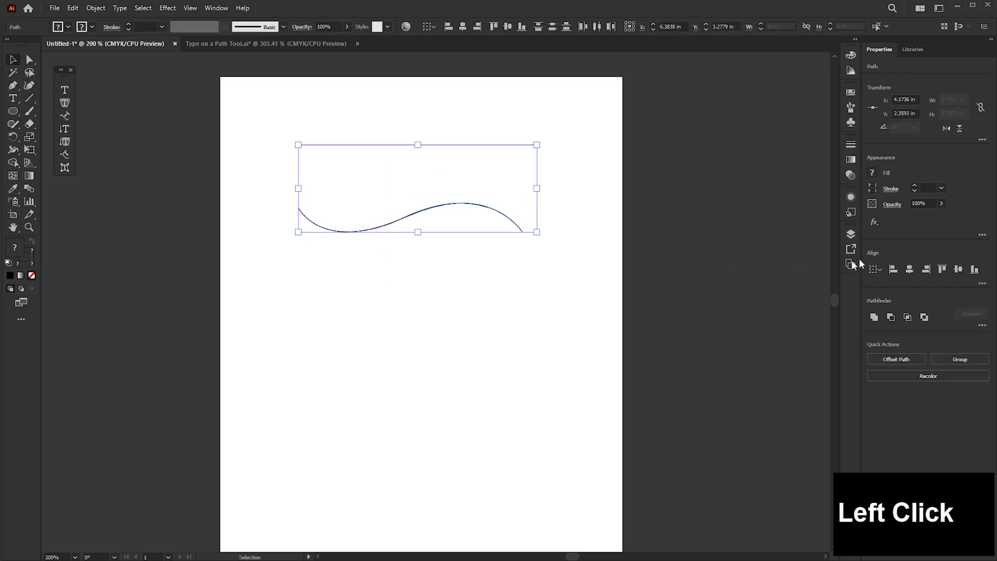
{"action": "left_click", "coordinate": [914, 184]}
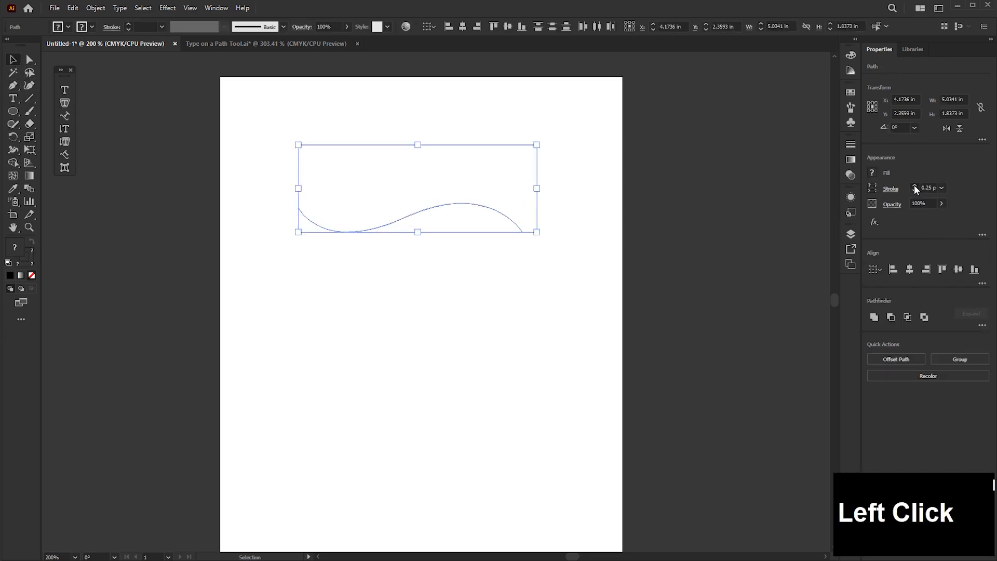
{"action": "left_click", "coordinate": [251, 210]}
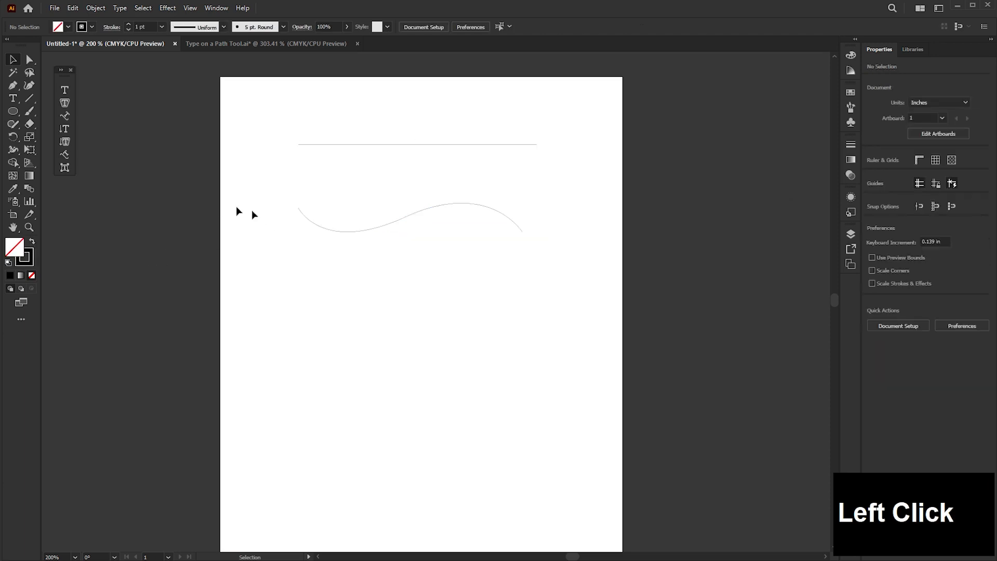
Increase the stroke weight of the S-shaped curve so it reads as a thick black line.
{"action": "left_click_drag", "start_coordinate": [251, 209], "coordinate": [394, 272]}
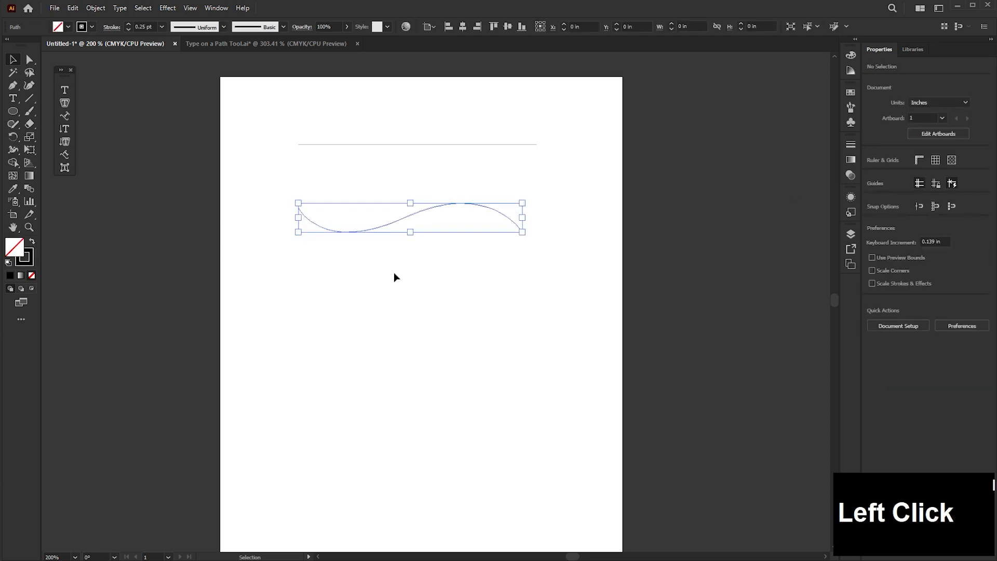
{"action": "left_click", "coordinate": [32, 259]}
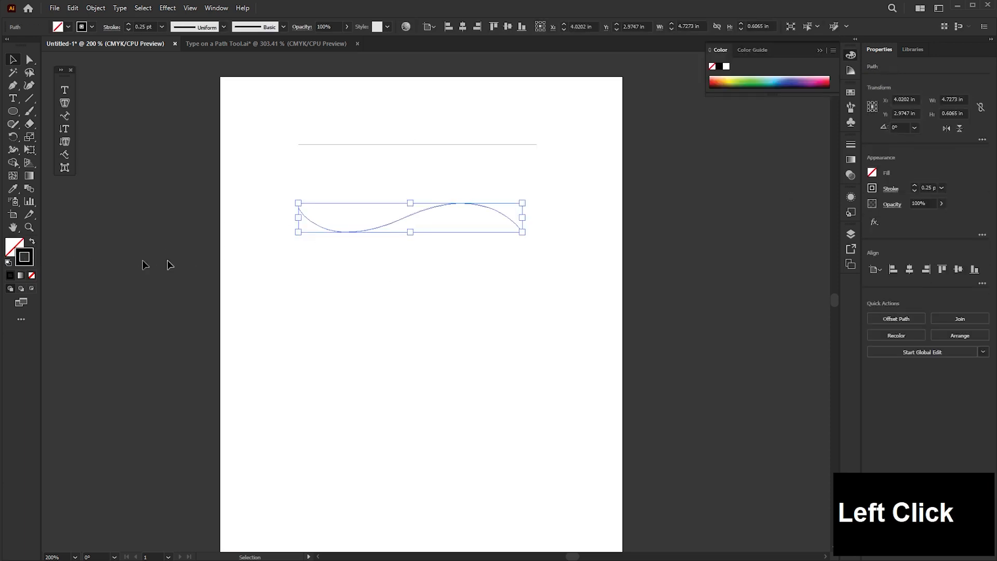
{"action": "left_click", "coordinate": [914, 186]}
{"action": "left_click", "coordinate": [914, 186]}
Swap the straight line's fill and stroke, and set its stroke weight to 12 pt.
{"action": "left_click", "coordinate": [498, 145]}
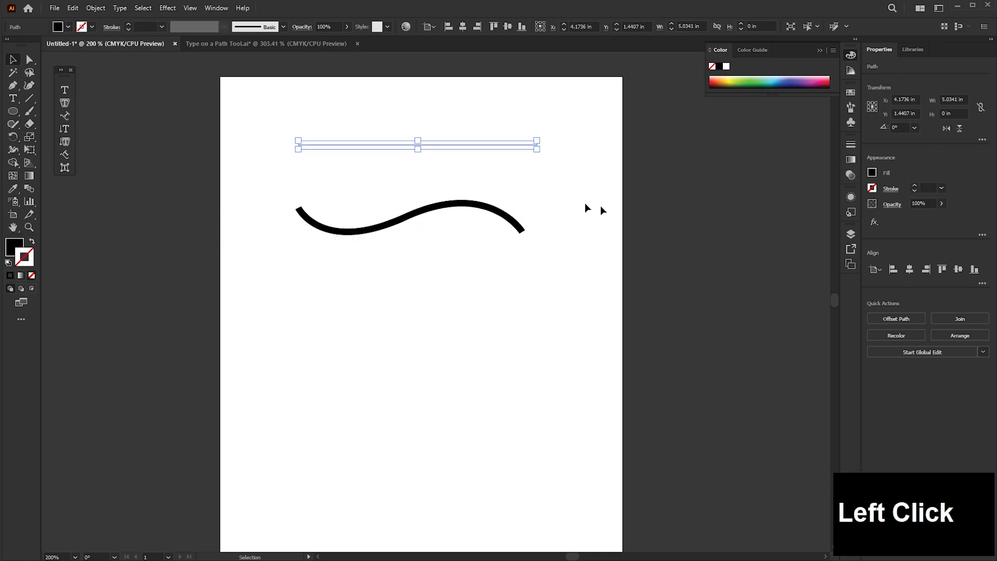
{"action": "left_click", "coordinate": [31, 242]}
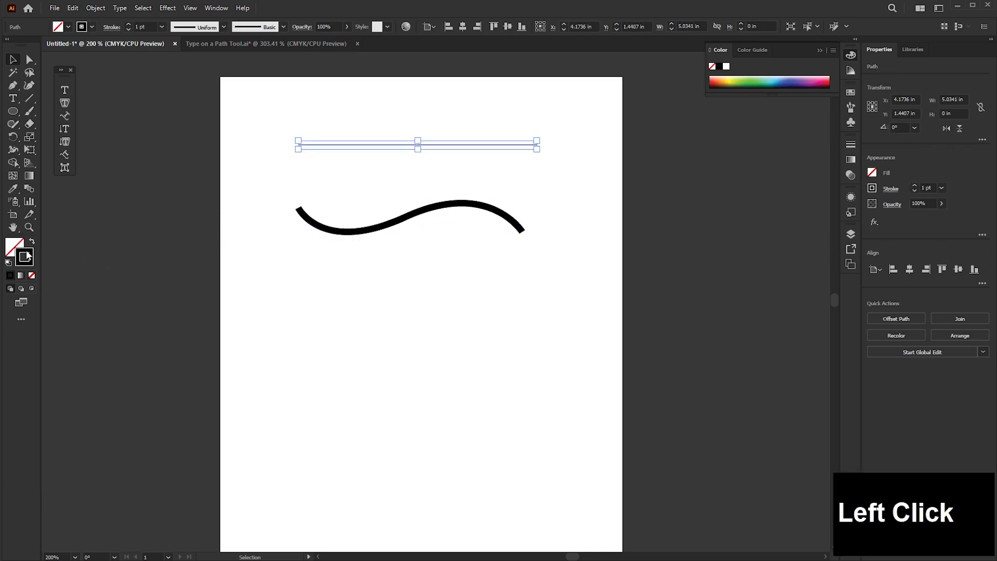
{"action": "left_click", "coordinate": [914, 185]}
{"action": "left_click", "coordinate": [915, 185]}
{"action": "left_click", "coordinate": [914, 186]}
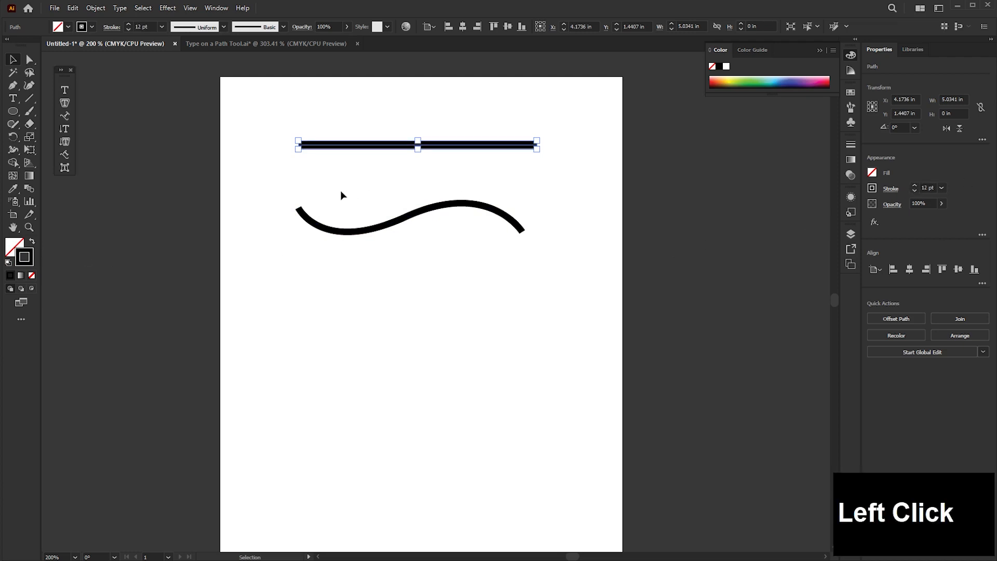
{"action": "left_click", "coordinate": [313, 152]}
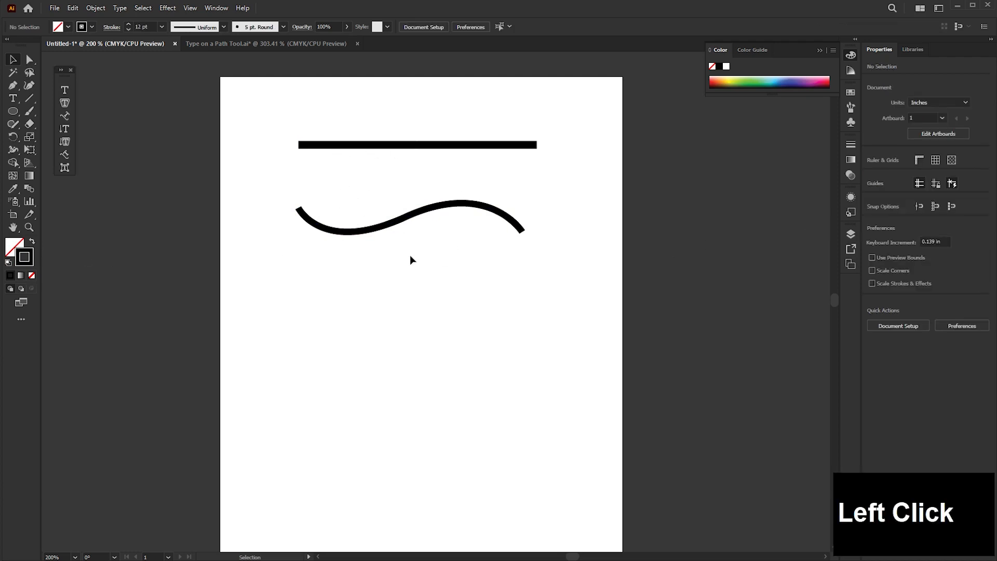
Draw a rectangle about 2.69 in wide and 3.13 in high below the left part of the curve.
{"action": "left_click", "coordinate": [13, 111]}
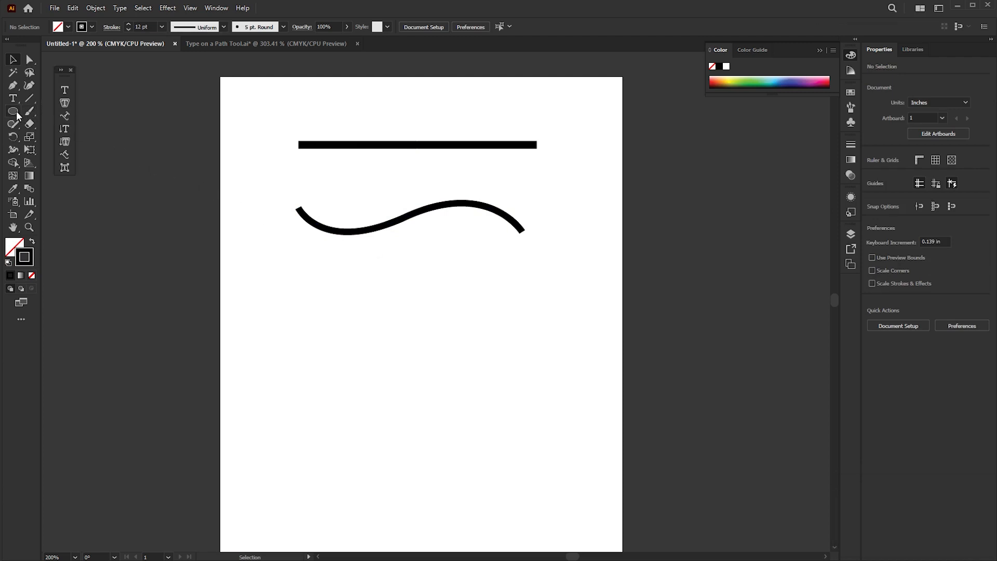
{"action": "left_click", "coordinate": [51, 110]}
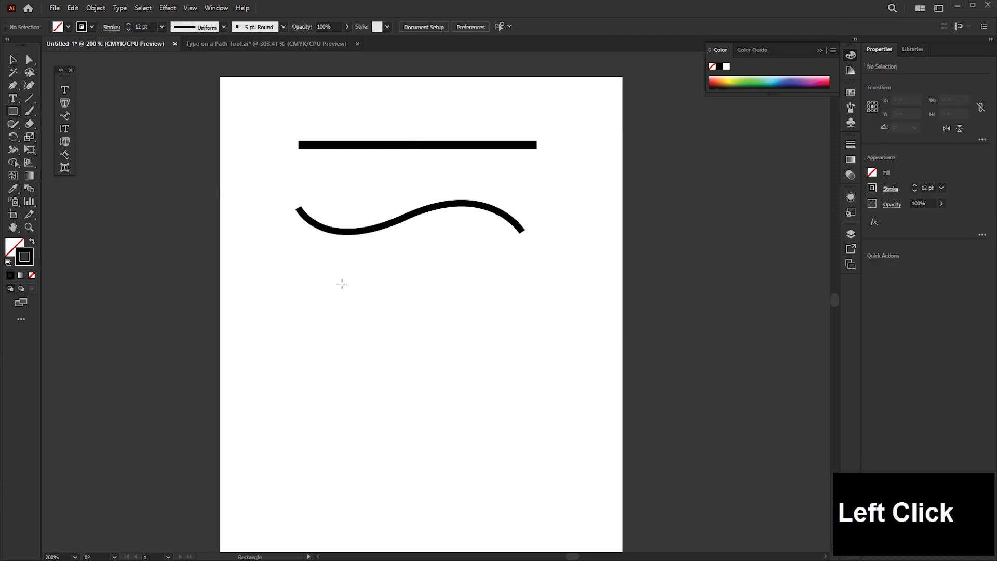
{"action": "mouse_move", "coordinate": [252, 272]}
{"action": "left_mouse_down"}
{"action": "mouse_move", "coordinate": [386, 403]}
{"action": "mouse_move", "coordinate": [379, 419]}
{"action": "left_mouse_up"}
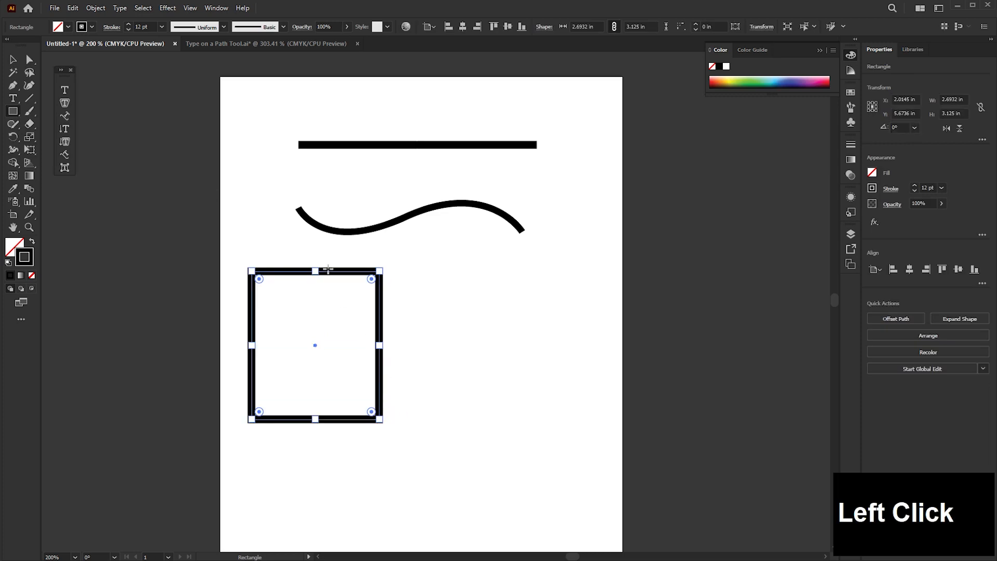
Draw a circle about 2.19 in across beside the rectangle and move it level with the rectangle's centre.
{"action": "left_click", "coordinate": [13, 110]}
{"action": "left_click", "coordinate": [48, 136]}
{"action": "left_click_drag", "start_coordinate": [485, 328], "coordinate": [572, 431]}
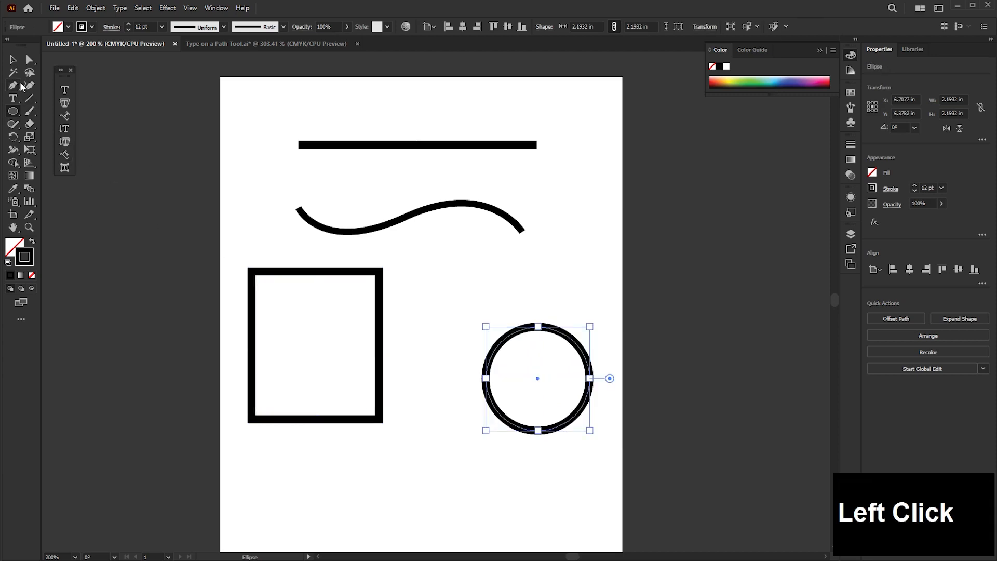
{"action": "left_click", "coordinate": [14, 61]}
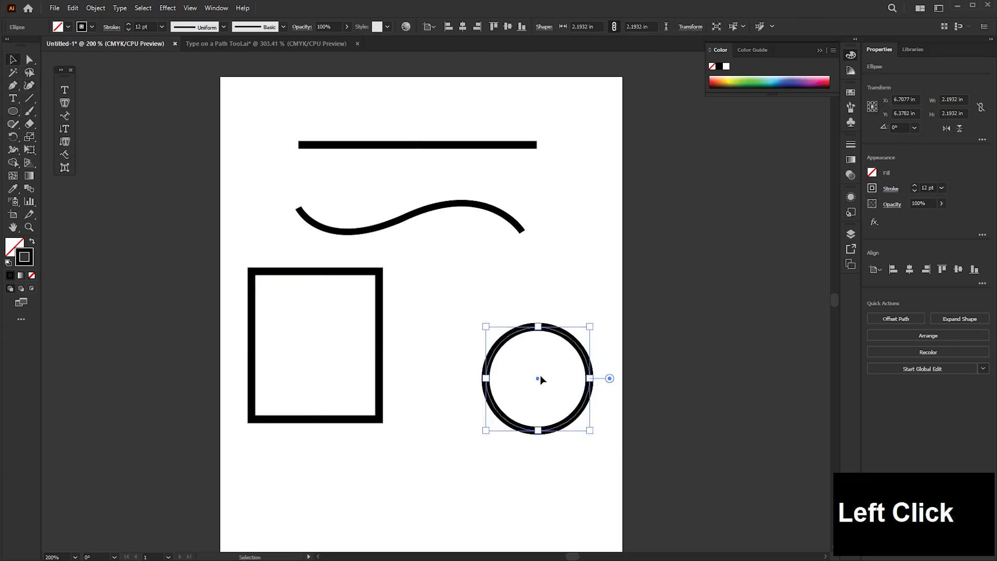
{"action": "left_click_drag", "start_coordinate": [540, 379], "coordinate": [507, 347]}
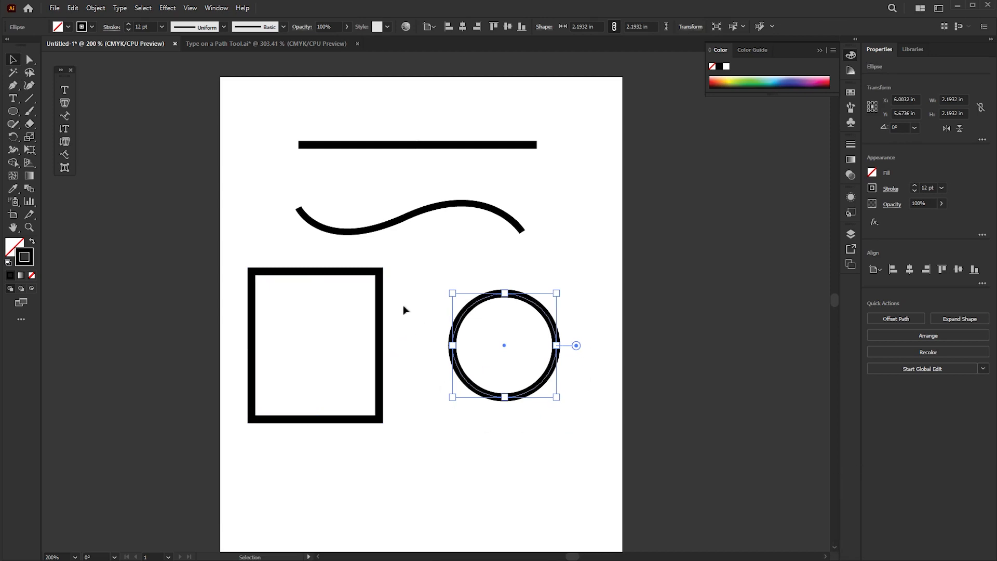
Place placeholder text along the straight line and the S-shaped curve with the Type on a Path tool.
{"action": "left_click", "coordinate": [67, 118]}
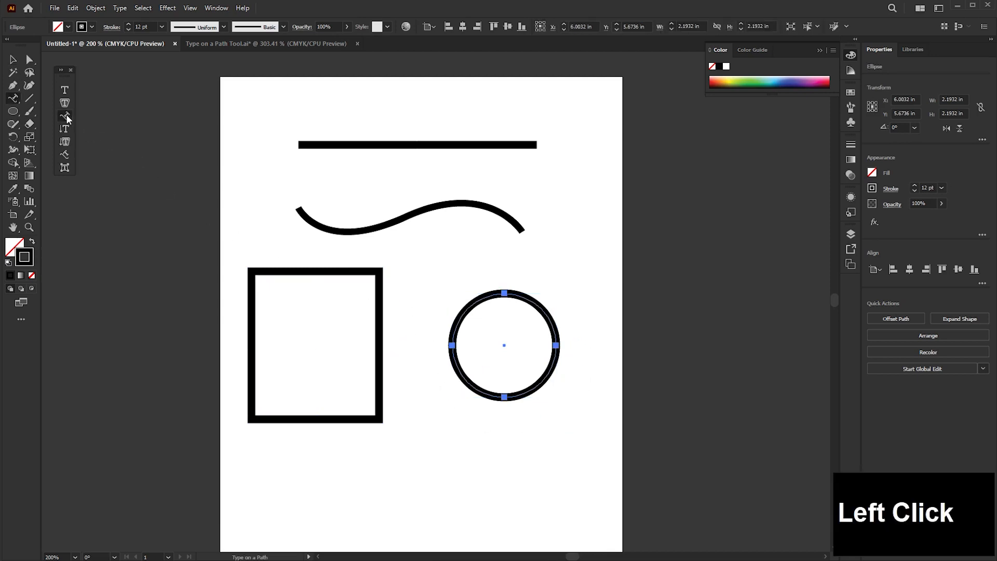
{"action": "left_click", "coordinate": [349, 144]}
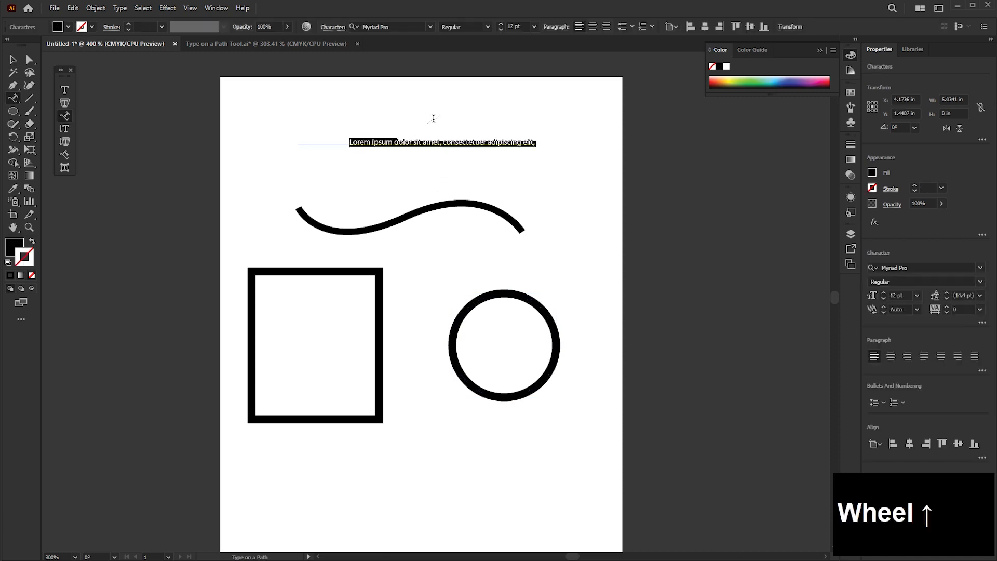
{"action": "scroll", "coordinate": [435, 118], "scroll_direction": "up", "scroll_amount": 2}
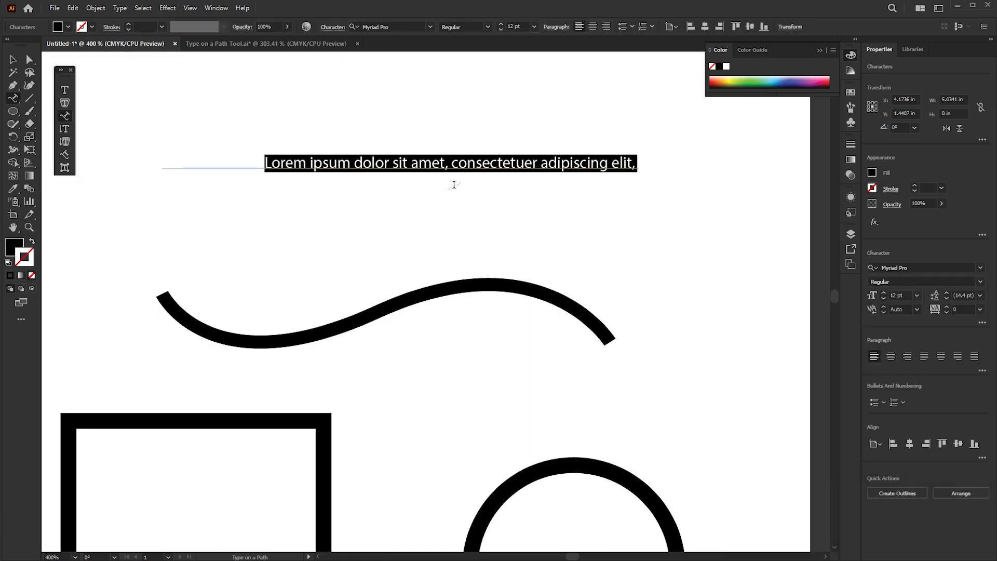
{"action": "left_click", "coordinate": [378, 313]}
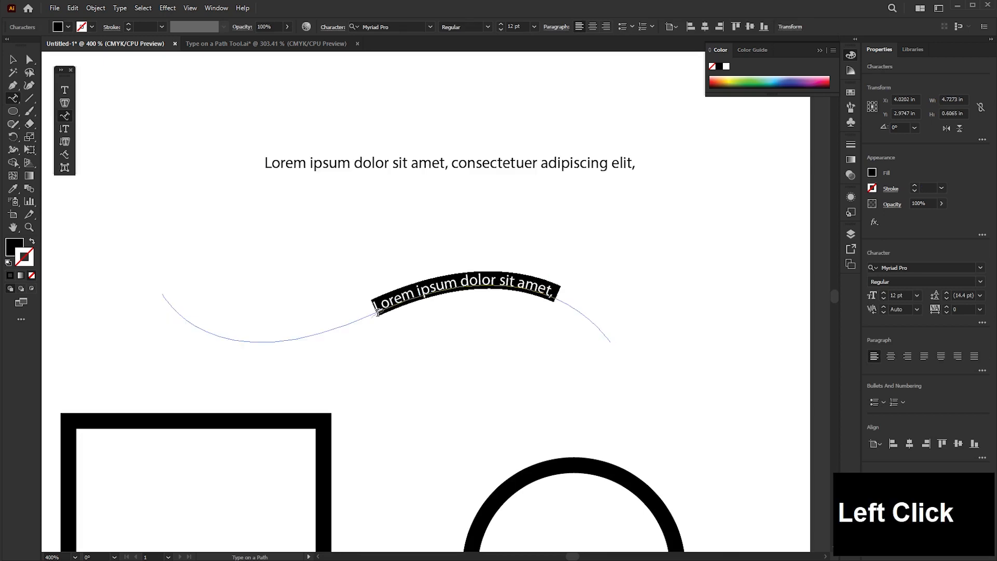
Place placeholder text along the rectangle's outline, starting on its upper edge, and undo the accidental replacement of that text.
{"action": "left_click", "coordinate": [257, 422]}
{"action": "left_click", "coordinate": [614, 304]}
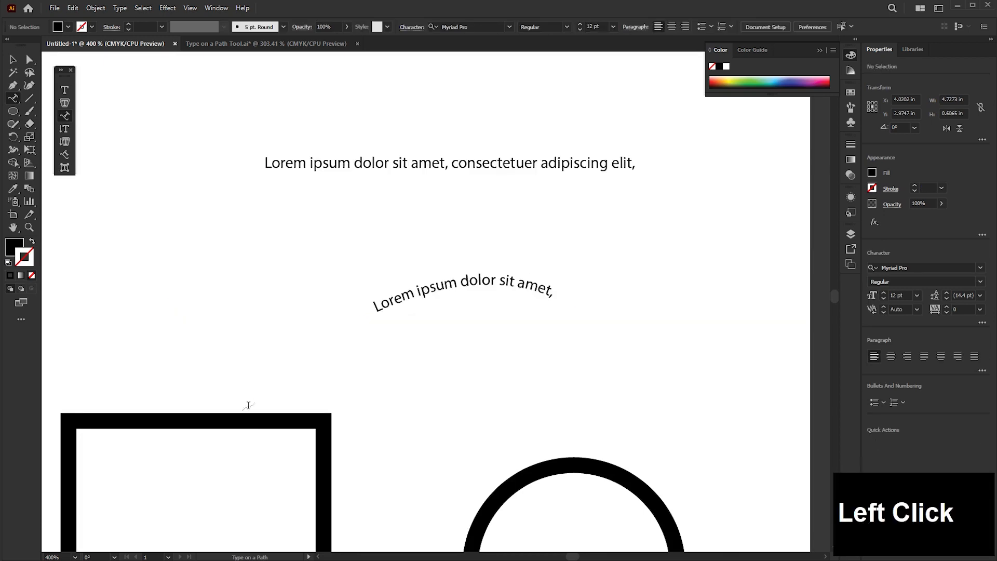
{"action": "left_click", "coordinate": [249, 421]}
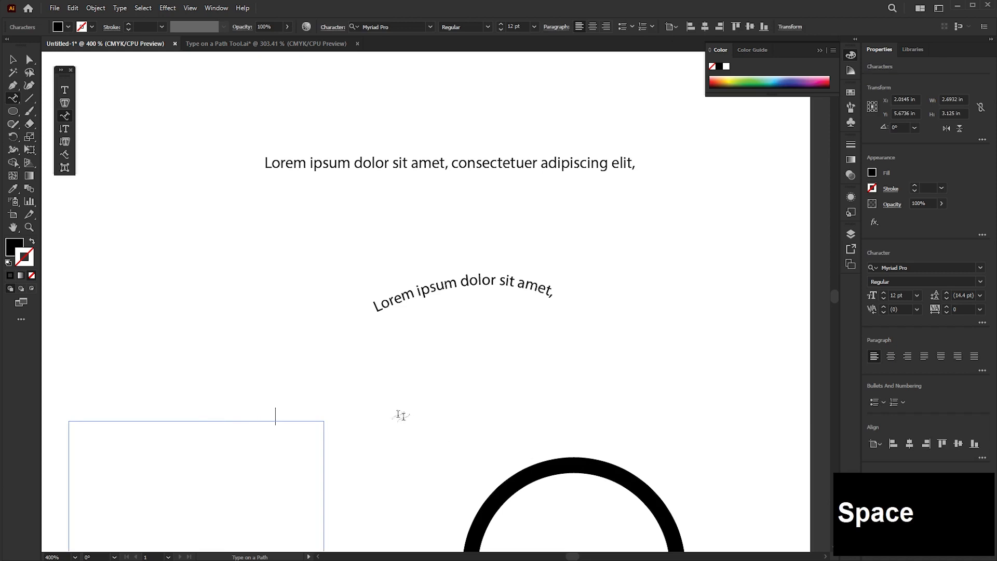
{"action": "key", "text": "ctrl+z"}
{"action": "key", "text": "Escape"}
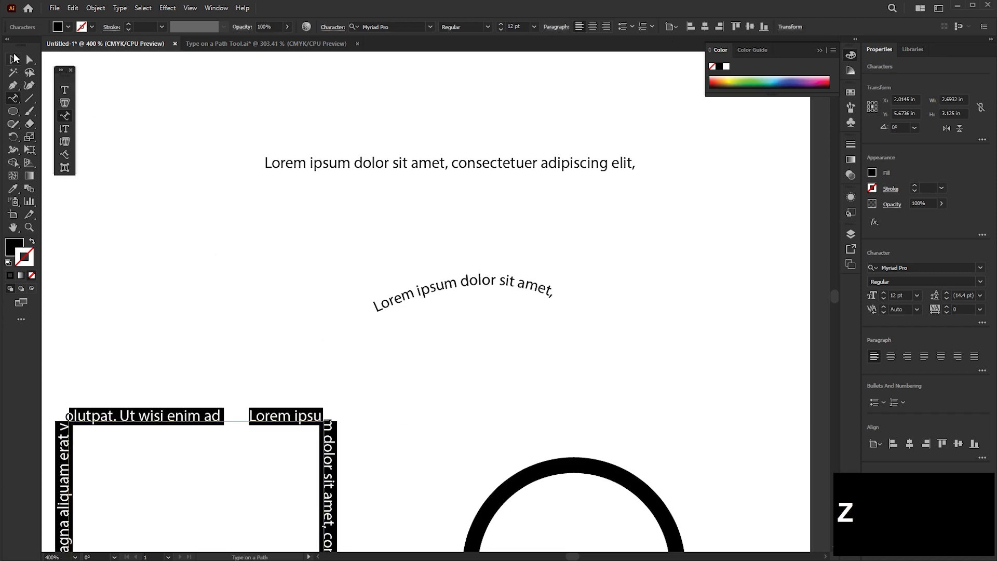
Place placeholder text around the circle's outline, starting near its top, and deselect it.
{"action": "left_click_drag", "start_coordinate": [541, 416], "coordinate": [590, 349]}
{"action": "left_click", "coordinate": [65, 116]}
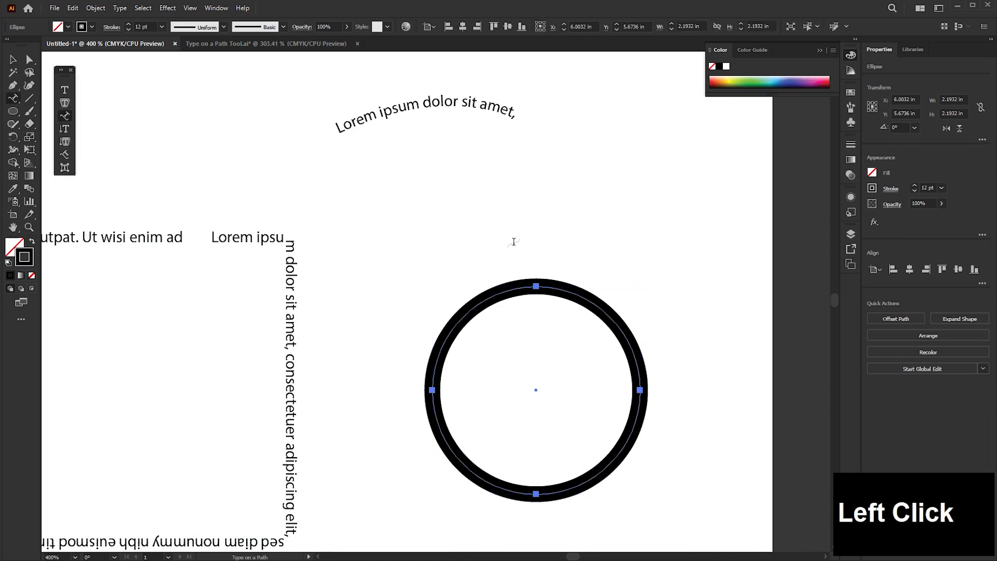
{"action": "left_click", "coordinate": [513, 288]}
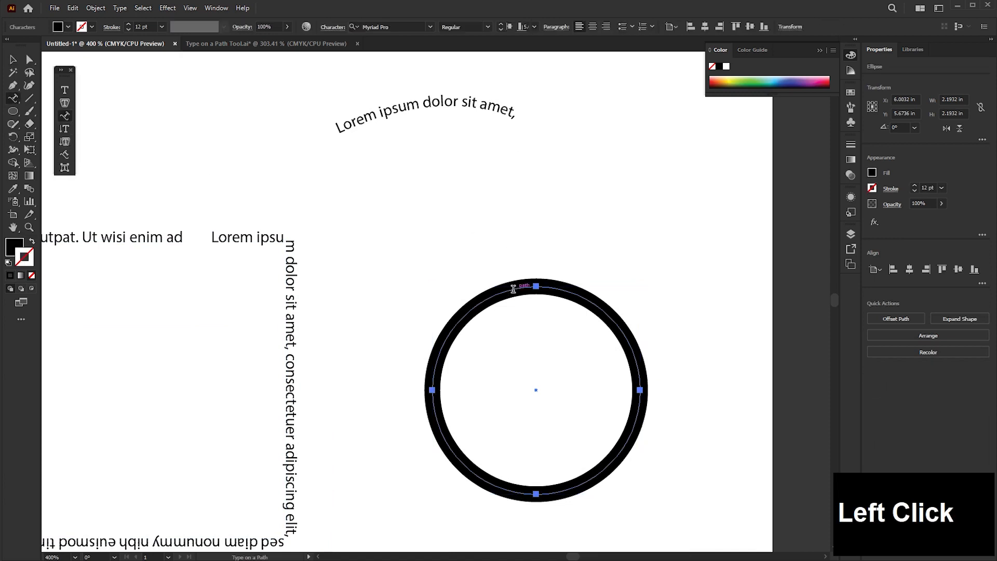
{"action": "left_click", "coordinate": [12, 59]}
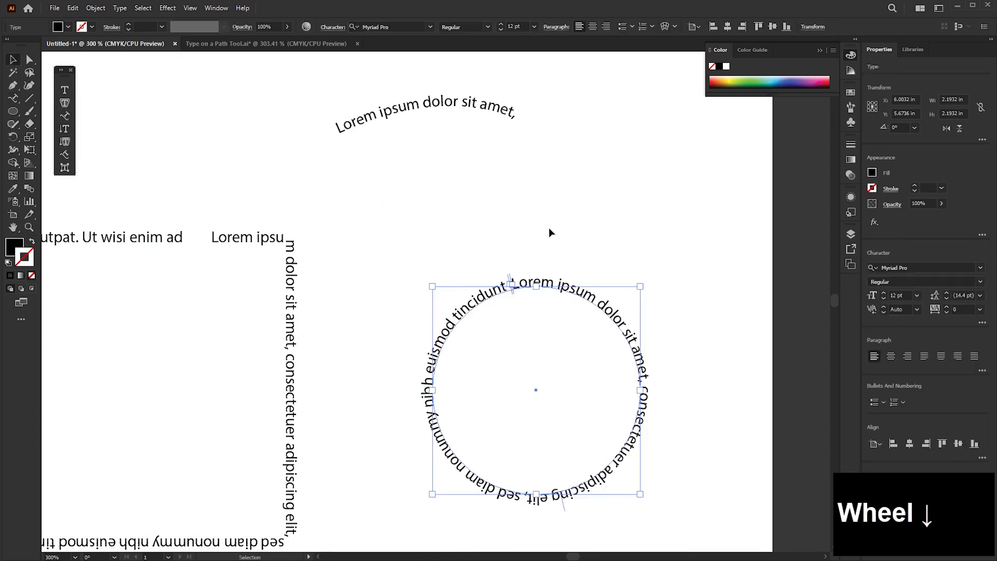
{"action": "scroll", "coordinate": [571, 218], "scroll_direction": "down", "scroll_amount": 2}
{"action": "left_click", "coordinate": [577, 213]}
{"action": "scroll", "coordinate": [621, 216], "scroll_direction": "down", "scroll_amount": 1}
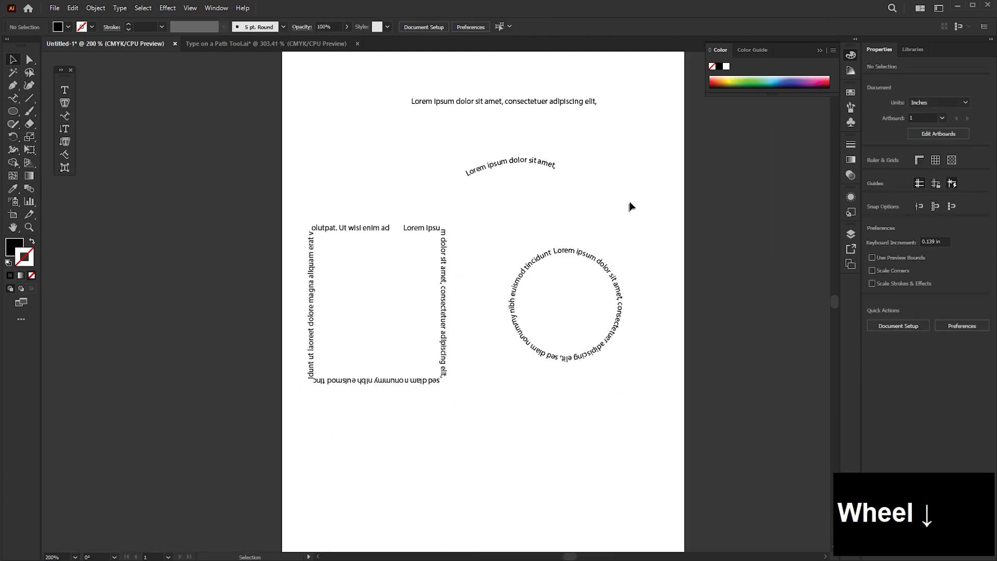
Delete all four placeholder text objects from the artboard to leave it blank.
{"action": "key", "text": "space"}
{"action": "left_click_drag", "start_coordinate": [632, 187], "coordinate": [598, 244]}
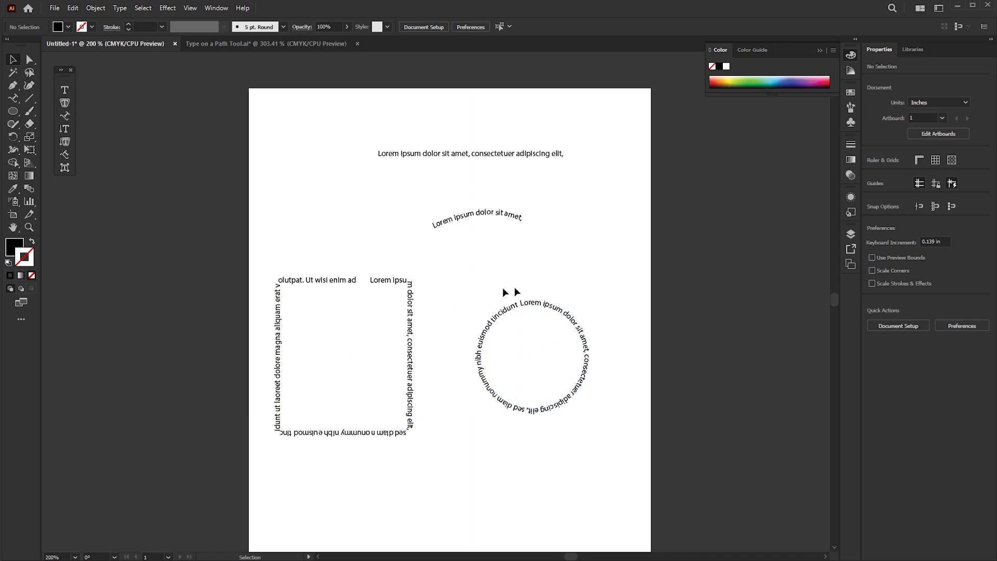
{"action": "left_click_drag", "start_coordinate": [275, 106], "coordinate": [640, 428]}
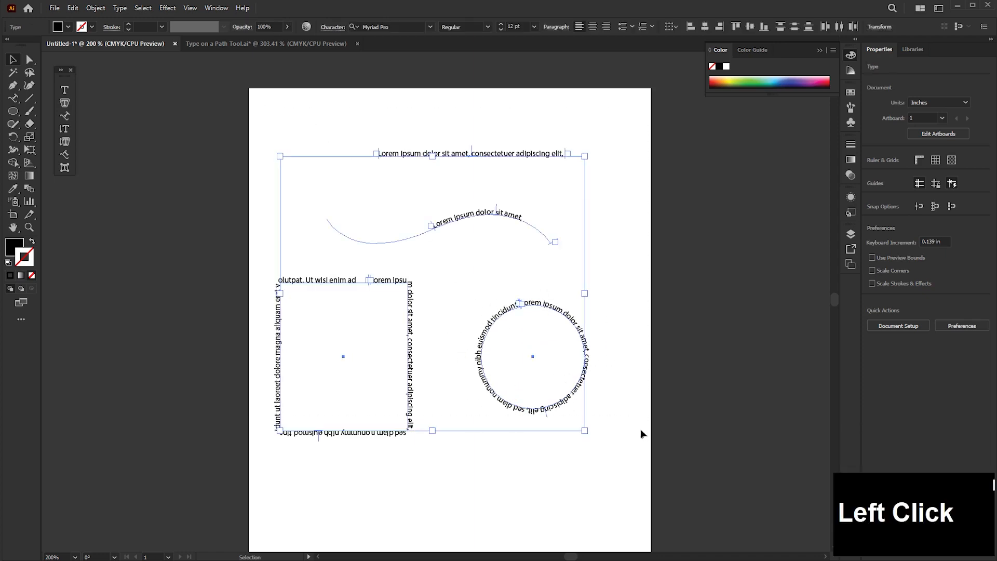
{"action": "left_click", "coordinate": [617, 430]}
{"action": "scroll", "coordinate": [494, 280], "scroll_direction": "up", "scroll_amount": 2}
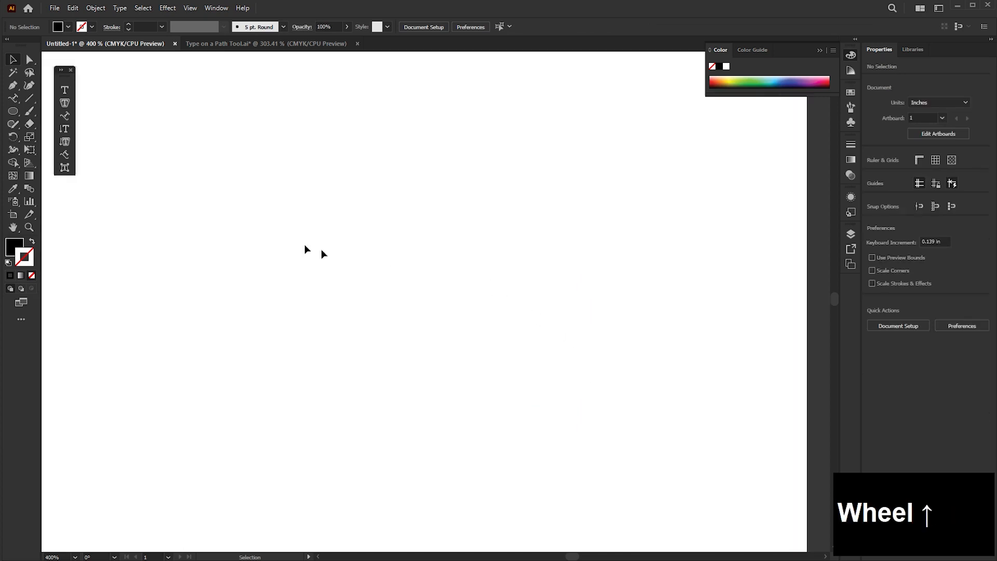
Draw a circle about 2.69 in across with no fill and a 1 pt black stroke, and move it nearer the artboard's upper left.
{"action": "left_click", "coordinate": [13, 112]}
{"action": "left_click_drag", "start_coordinate": [382, 252], "coordinate": [631, 508]}
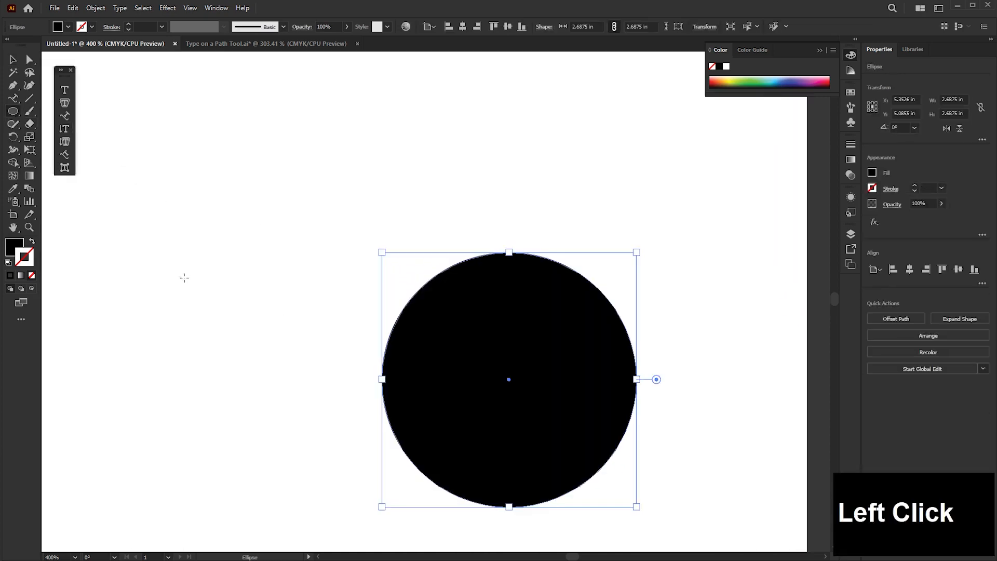
{"action": "left_click", "coordinate": [31, 242]}
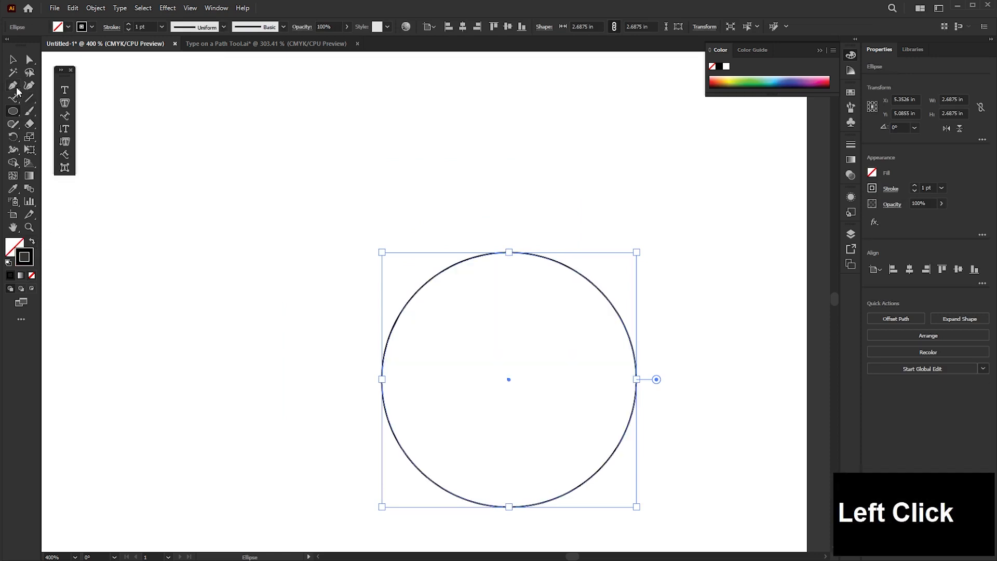
{"action": "left_click", "coordinate": [14, 60]}
{"action": "left_click_drag", "start_coordinate": [508, 379], "coordinate": [423, 292]}
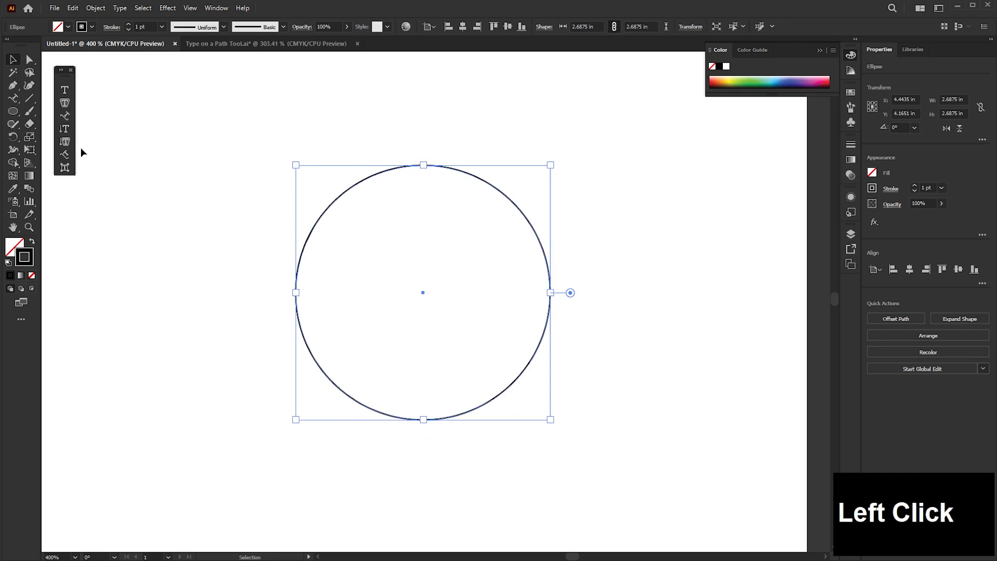
Place placeholder text around the new circle's outline with the Type on a Path tool, starting just right of its top.
{"action": "left_click", "coordinate": [65, 116]}
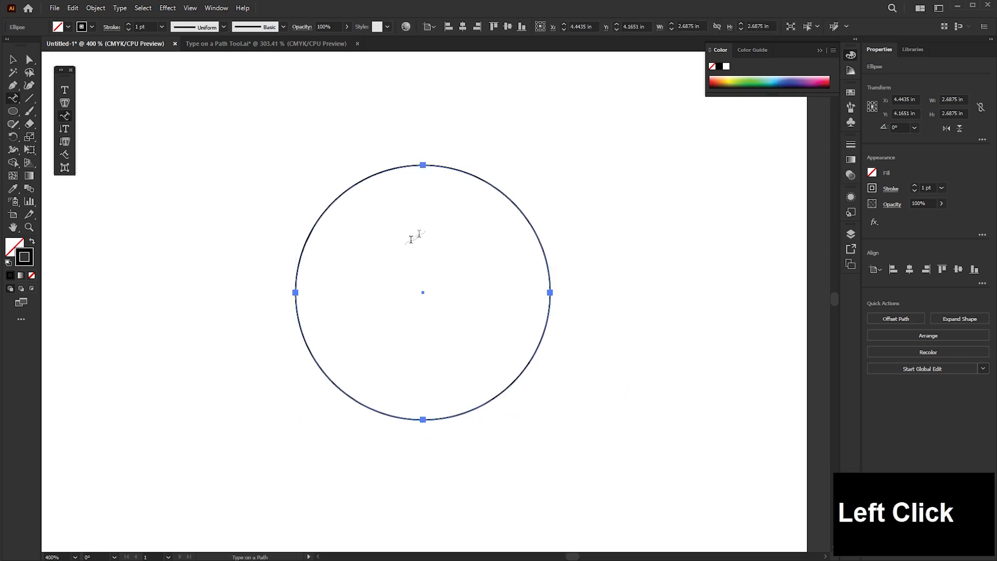
{"action": "left_click", "coordinate": [445, 166]}
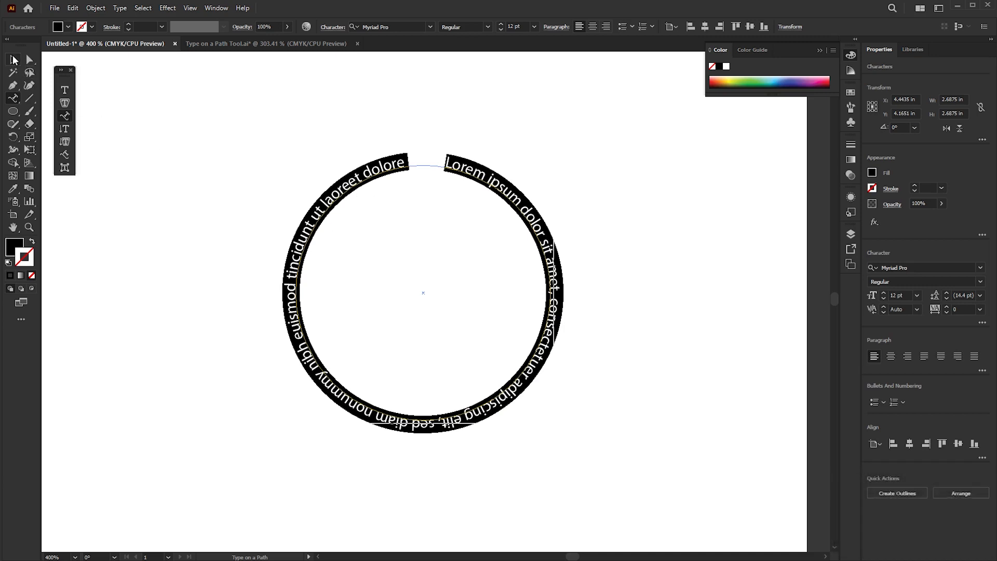
{"action": "left_click", "coordinate": [12, 59]}
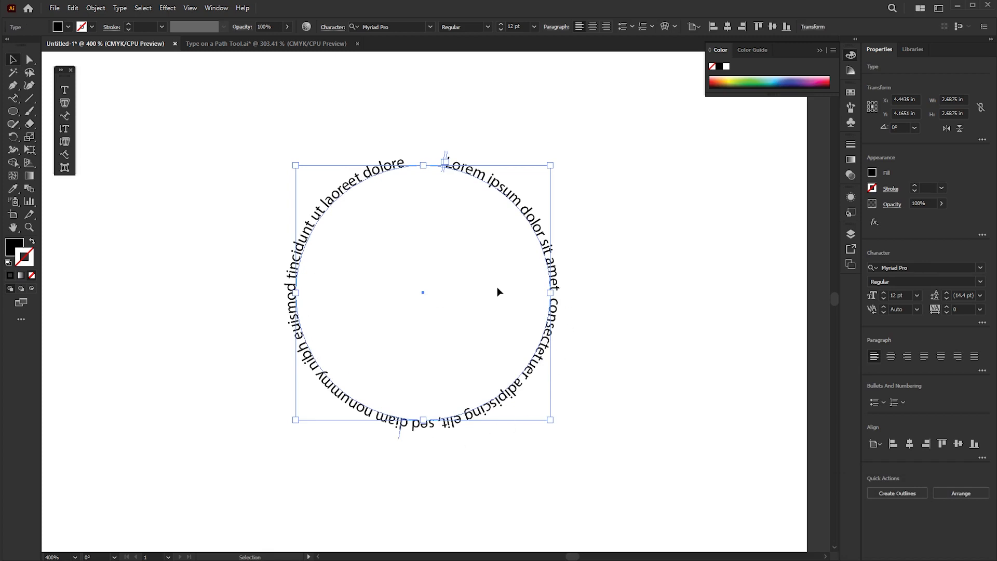
Replace all of the circle's placeholder text with "ABC ABC".
{"action": "left_click", "coordinate": [494, 181]}
{"action": "double_click", "coordinate": [494, 180]}
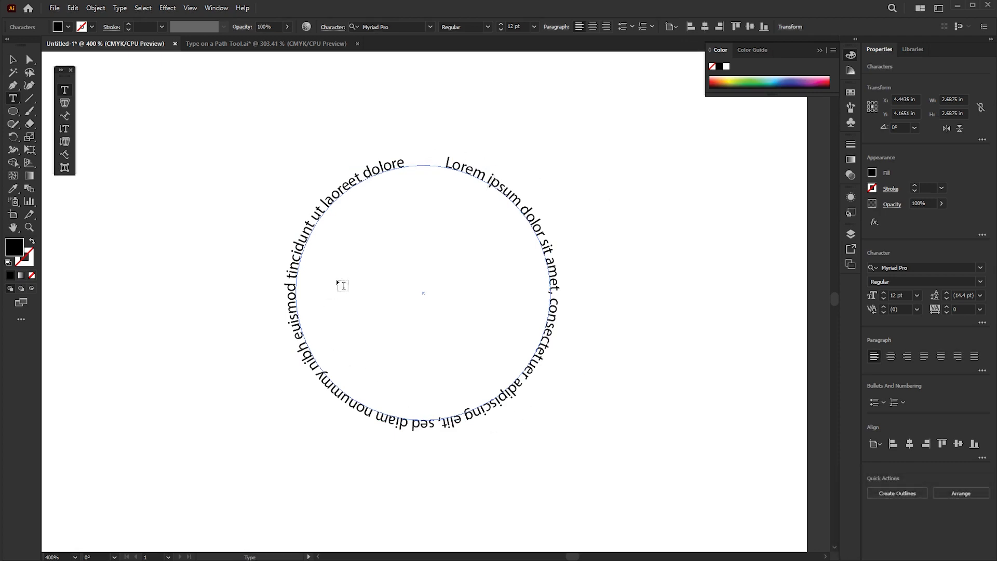
{"action": "key", "text": "ctrl+a"}
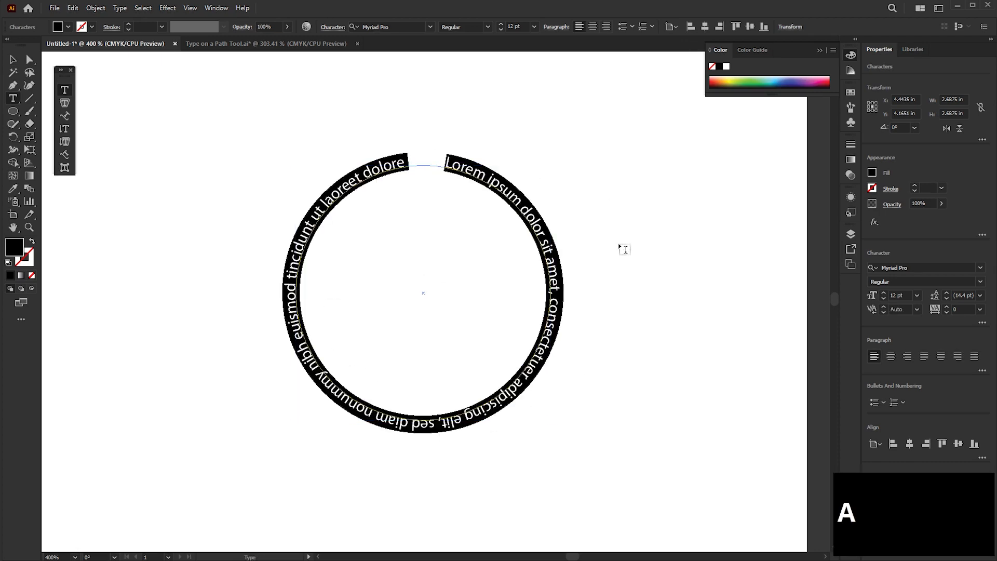
{"action": "type", "text": "ABC"}
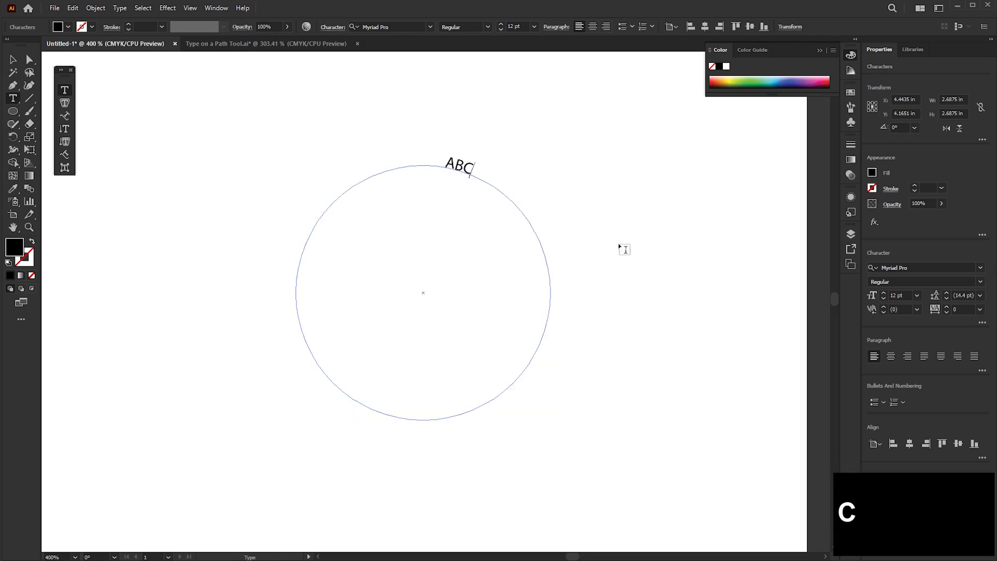
{"action": "type", "text": " ABC"}
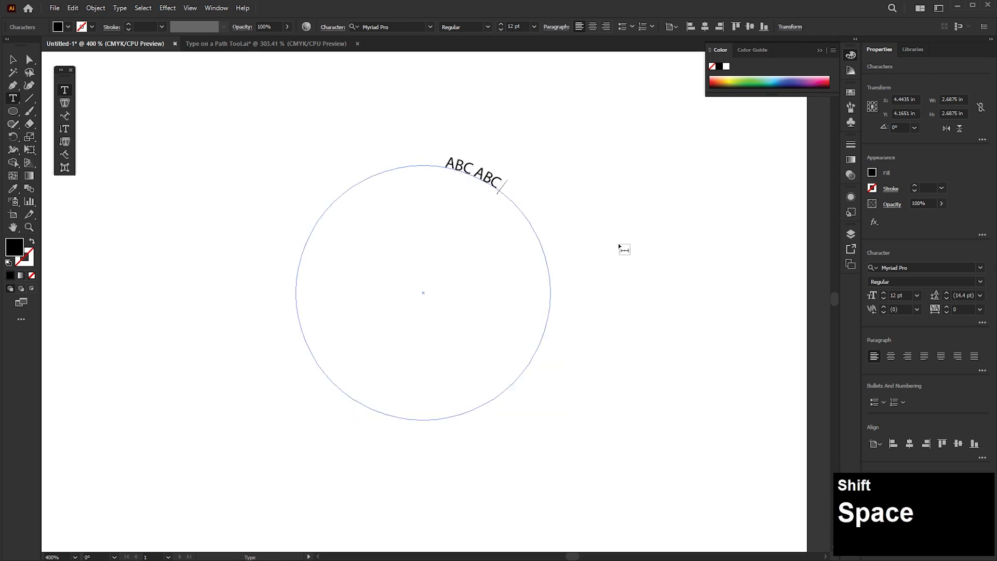
Copy the second "ABC" and paste it repeatedly, separated by spaces, until the circle's text contains it seven times, and deselect the text.
{"action": "key", "text": "shift+Left"}
{"action": "key", "text": "shift+Left"}
{"action": "key", "text": "shift+Left"}
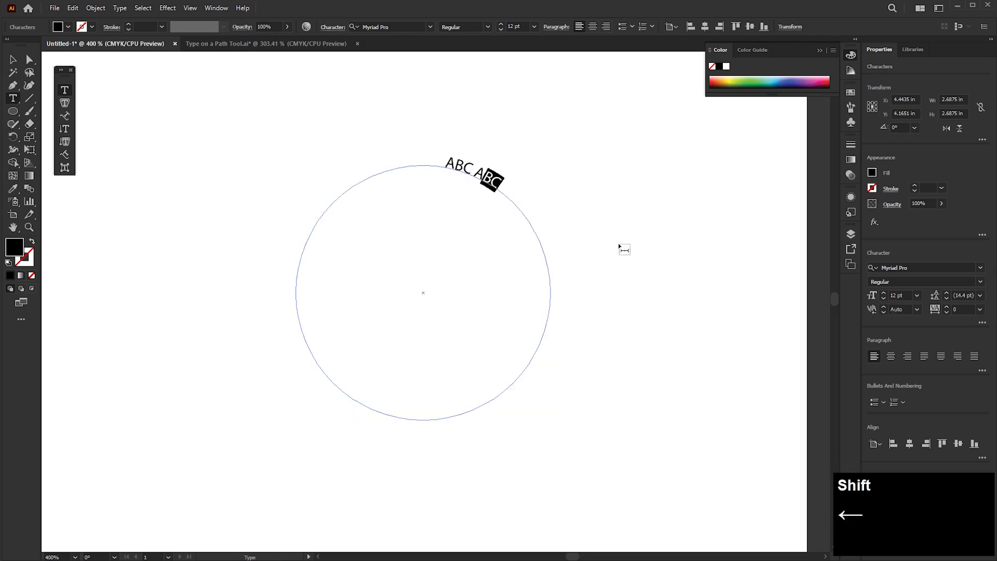
{"action": "key", "text": "ctrl"}
{"action": "key", "text": "ctrl+c"}
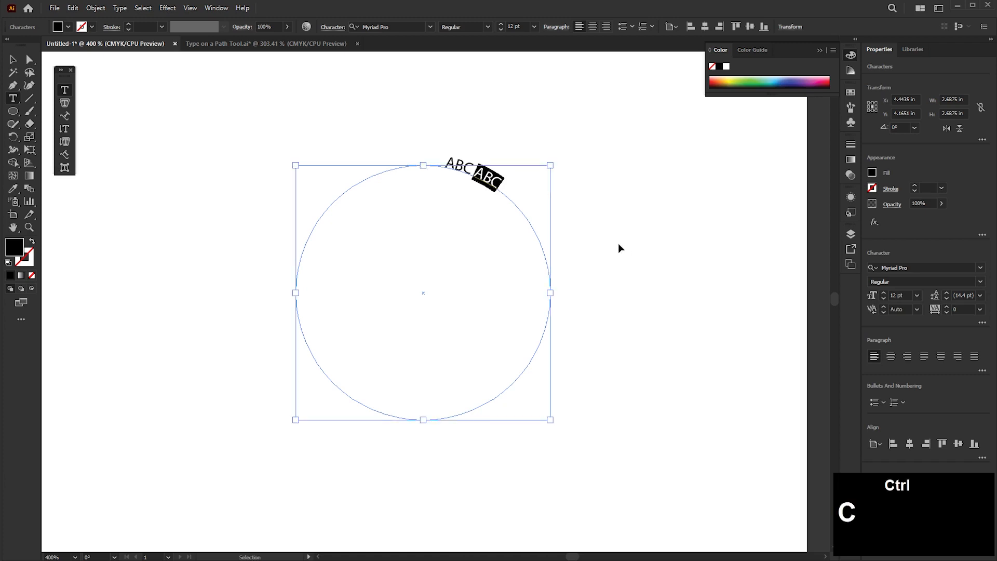
{"action": "key", "text": "Right"}
{"action": "key", "text": "ctrl+v"}
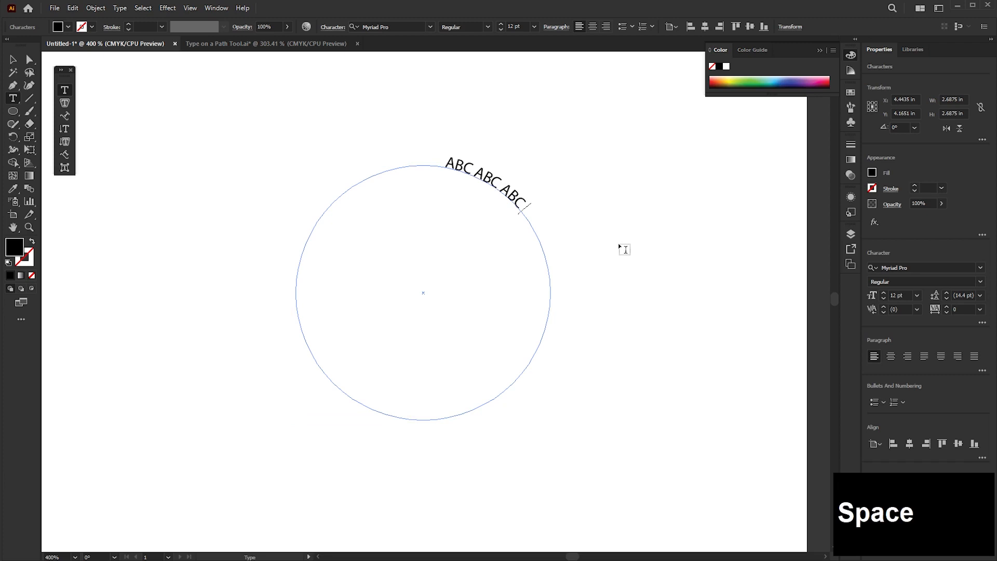
{"action": "key", "text": "ctrl+v"}
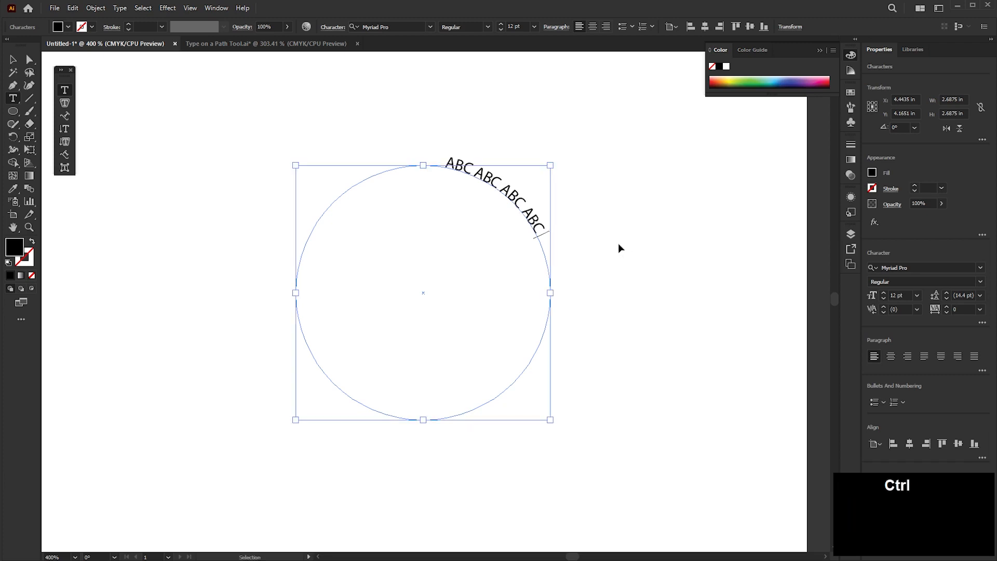
{"action": "key", "text": "ctrl+v"}
{"action": "key", "text": "ctrl+v"}
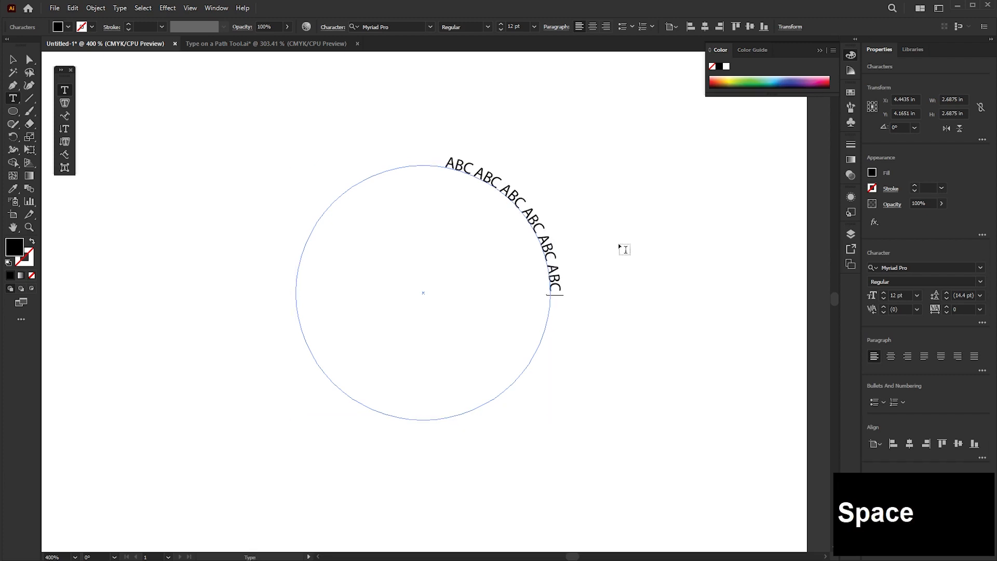
{"action": "key", "text": "ctrl+v"}
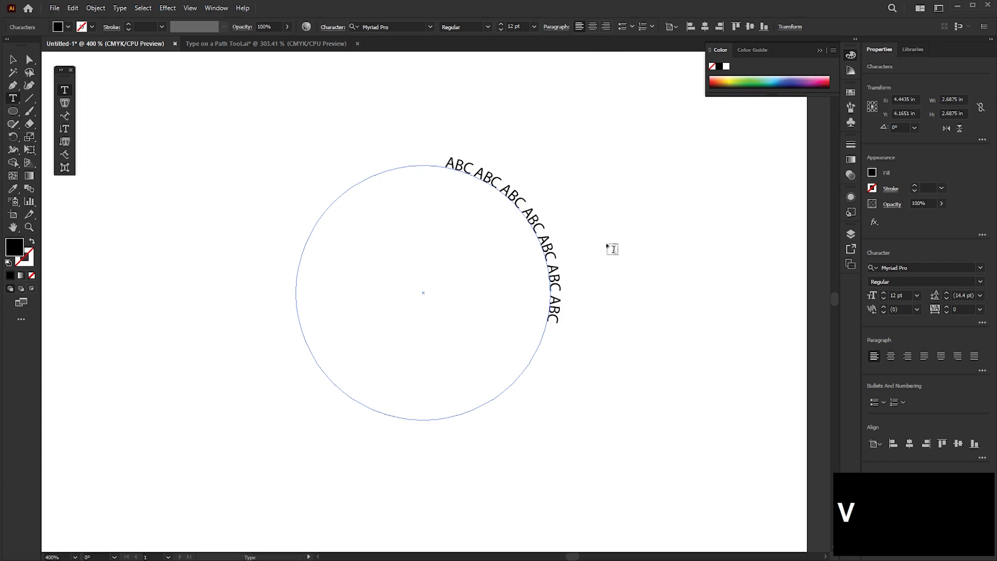
{"action": "key", "text": "Escape"}
{"action": "left_click", "coordinate": [19, 60]}
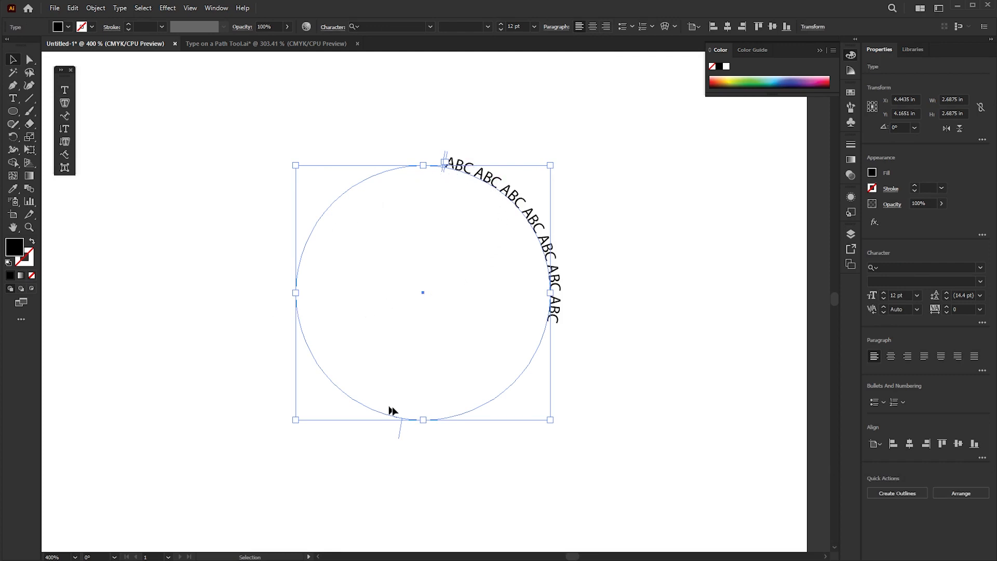
{"action": "left_click", "coordinate": [603, 360]}
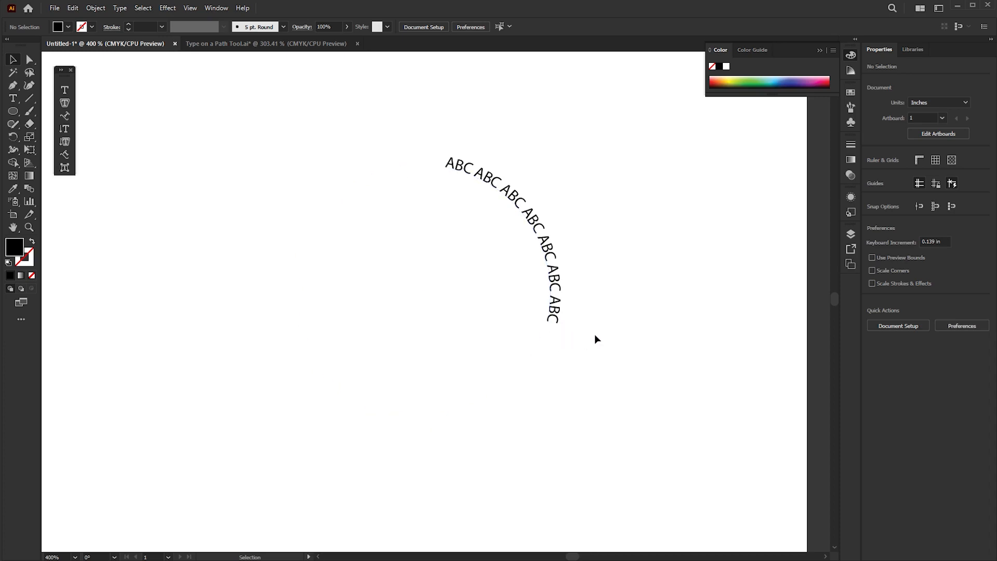
Inspect the circle's hidden path in Outline view and return to the normal preview.
{"action": "left_click", "coordinate": [192, 8]}
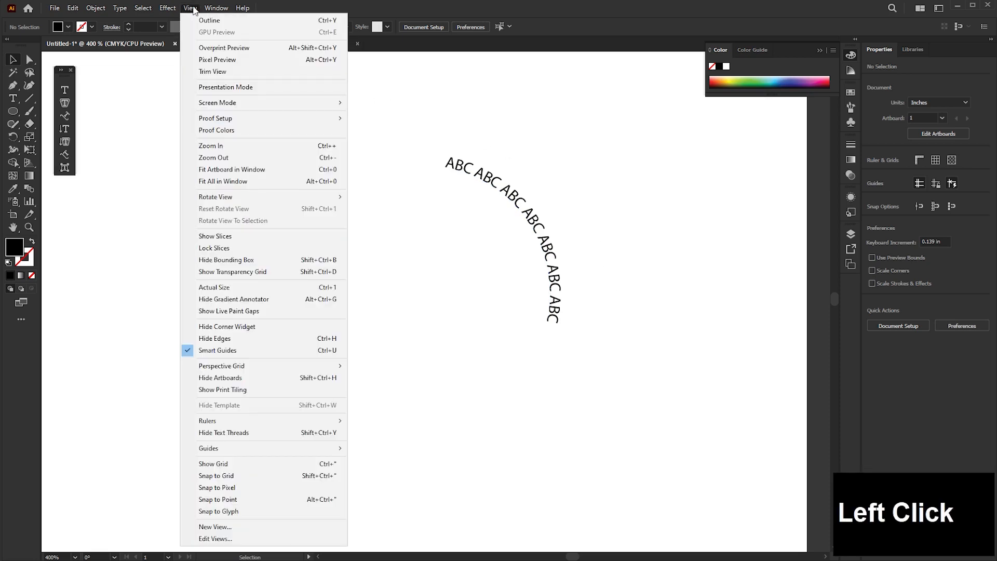
{"action": "left_click", "coordinate": [283, 22]}
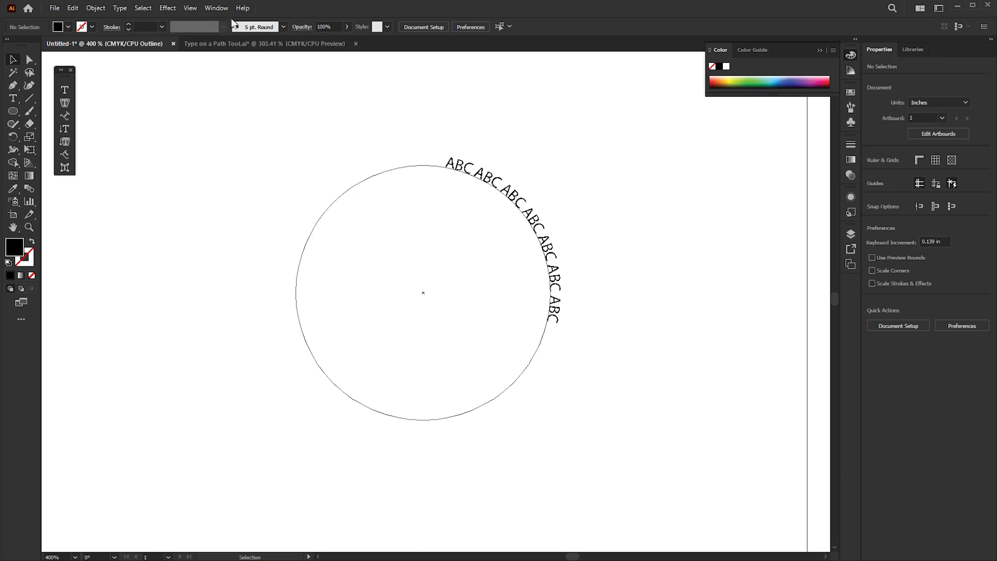
{"action": "left_click", "coordinate": [190, 8]}
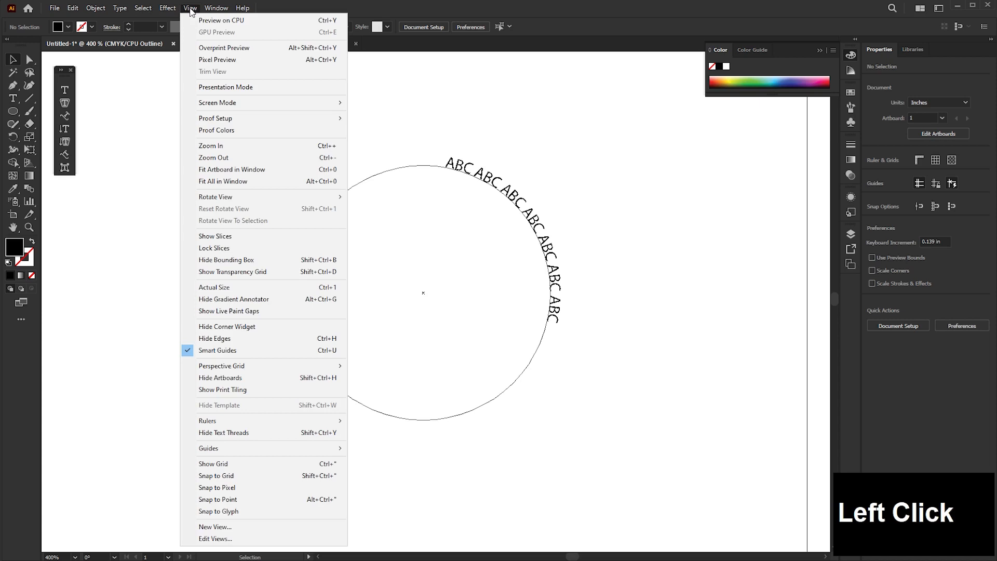
{"action": "left_click", "coordinate": [224, 23]}
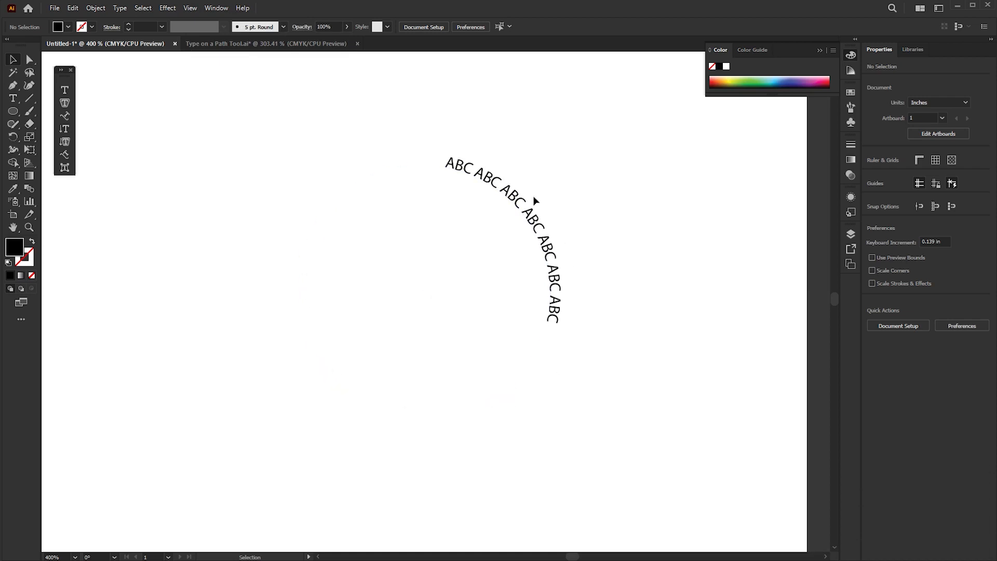
Move the ABC text's end bracket around to the circle's lower left and slide the text counterclockwise with its centre bracket.
{"action": "left_click", "coordinate": [464, 169]}
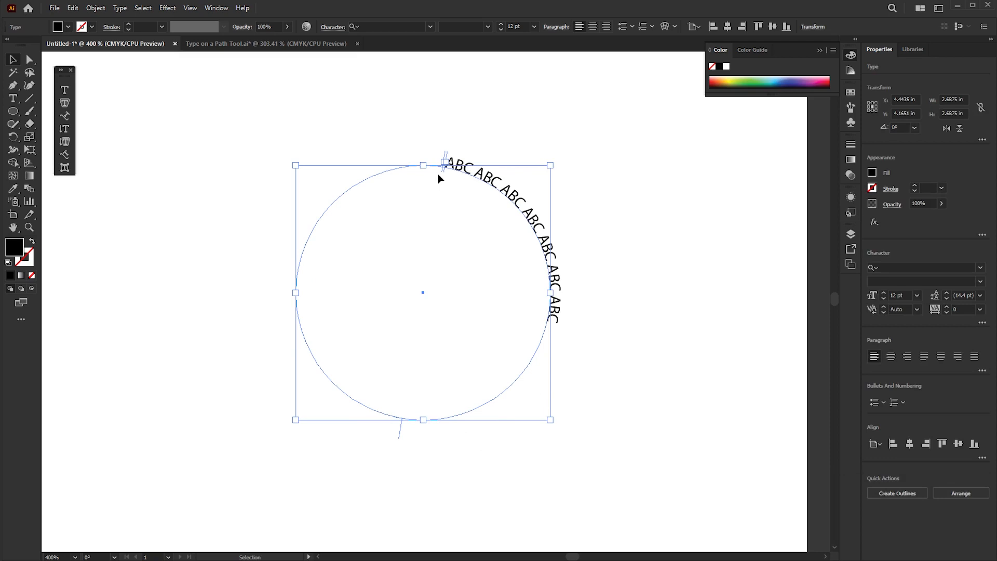
{"action": "scroll", "coordinate": [456, 135], "scroll_direction": "up", "scroll_amount": 4}
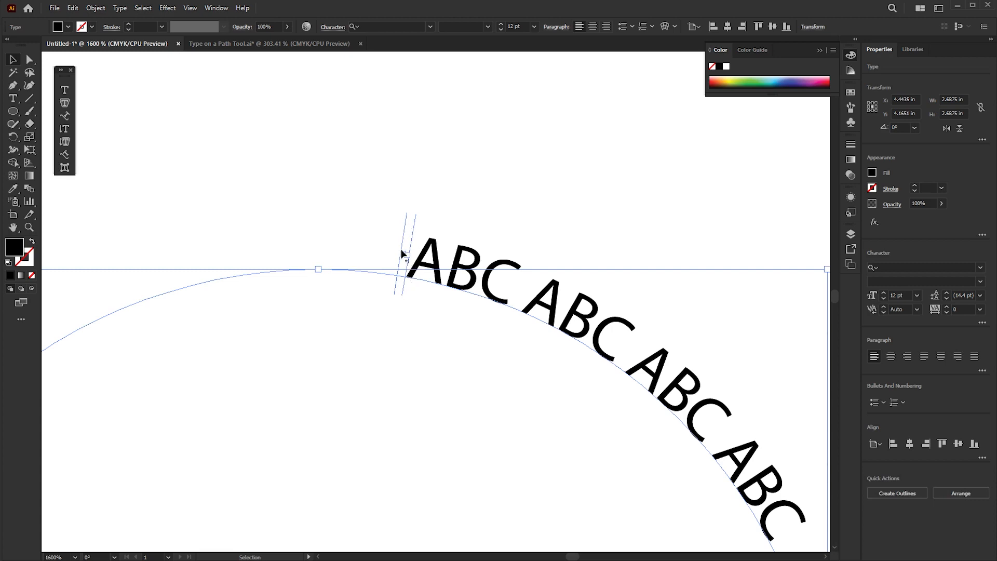
{"action": "scroll", "coordinate": [393, 227], "scroll_direction": "down", "scroll_amount": 3}
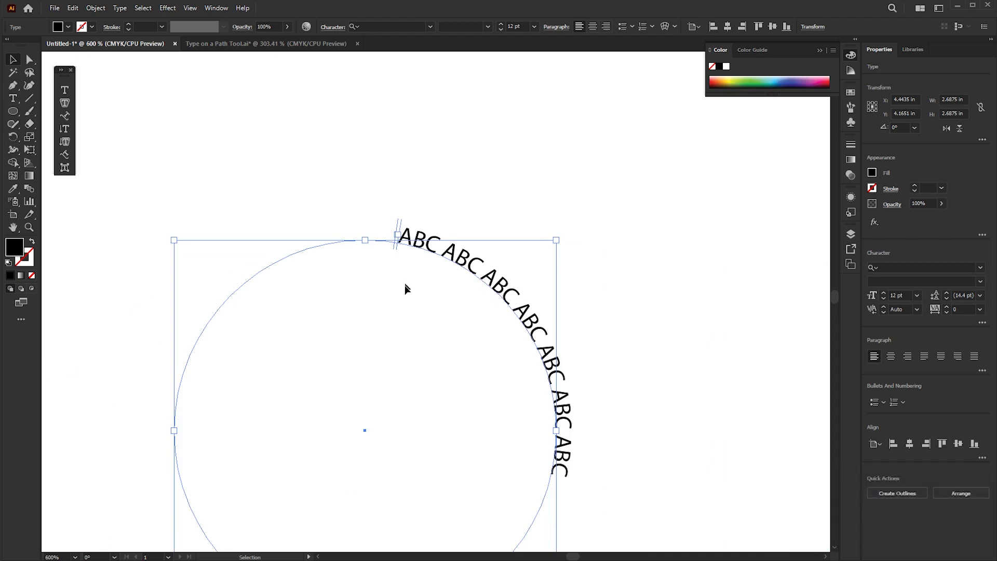
{"action": "left_click", "coordinate": [13, 227]}
{"action": "left_click_drag", "start_coordinate": [398, 336], "coordinate": [438, 229]}
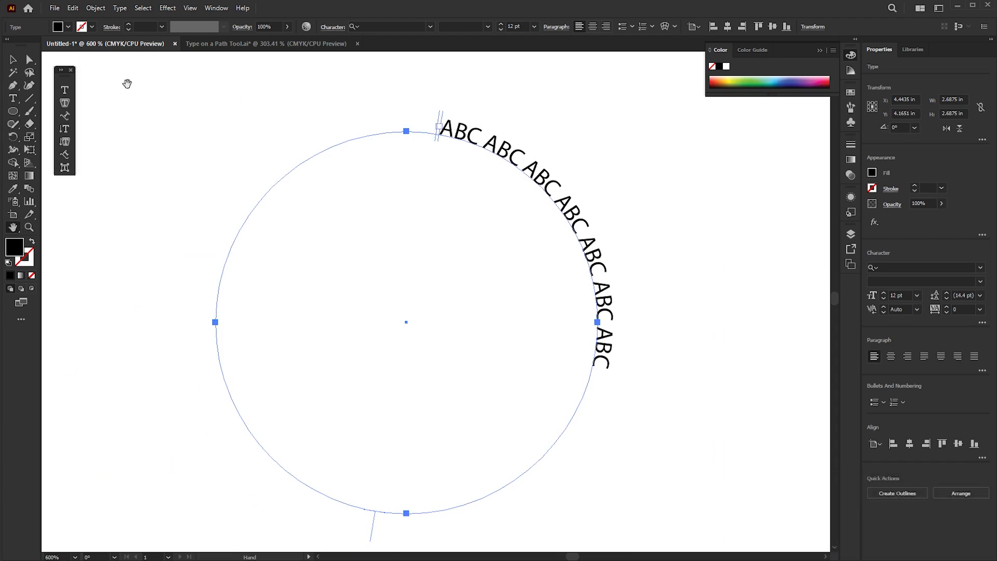
{"action": "left_click", "coordinate": [16, 61]}
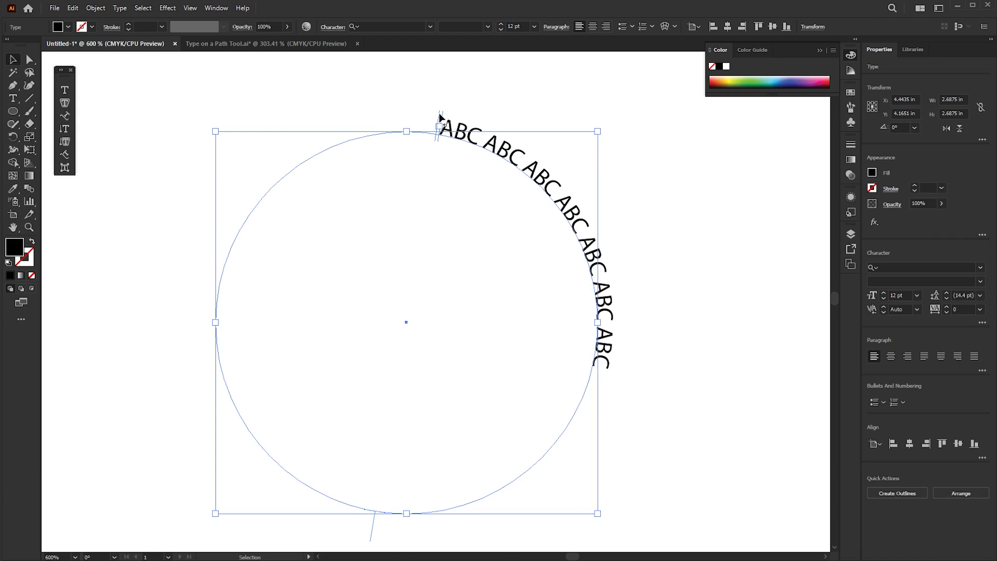
{"action": "left_click_drag", "start_coordinate": [439, 118], "coordinate": [219, 410]}
{"action": "left_click_drag", "start_coordinate": [579, 460], "coordinate": [588, 416]}
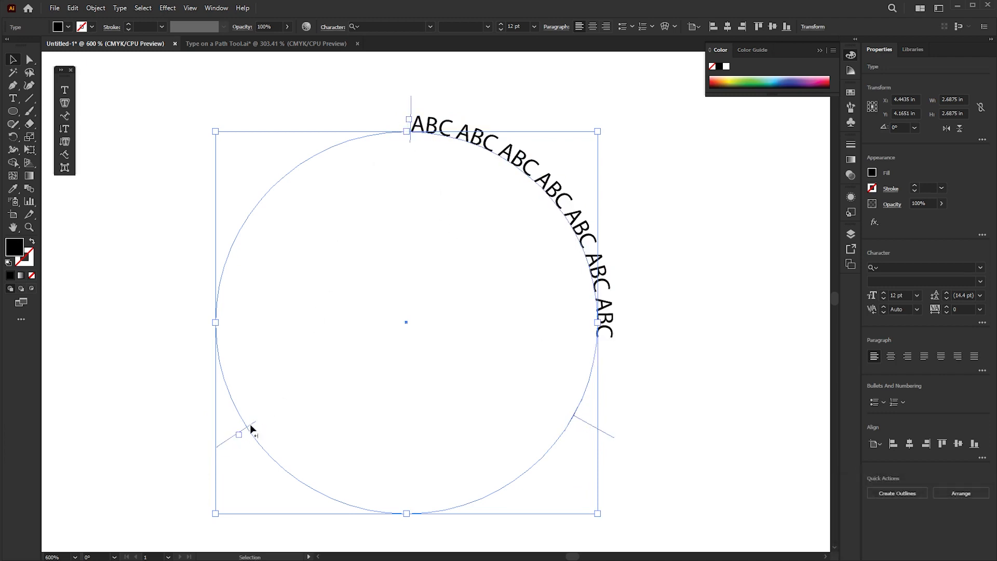
{"action": "left_click_drag", "start_coordinate": [590, 429], "coordinate": [611, 324]}
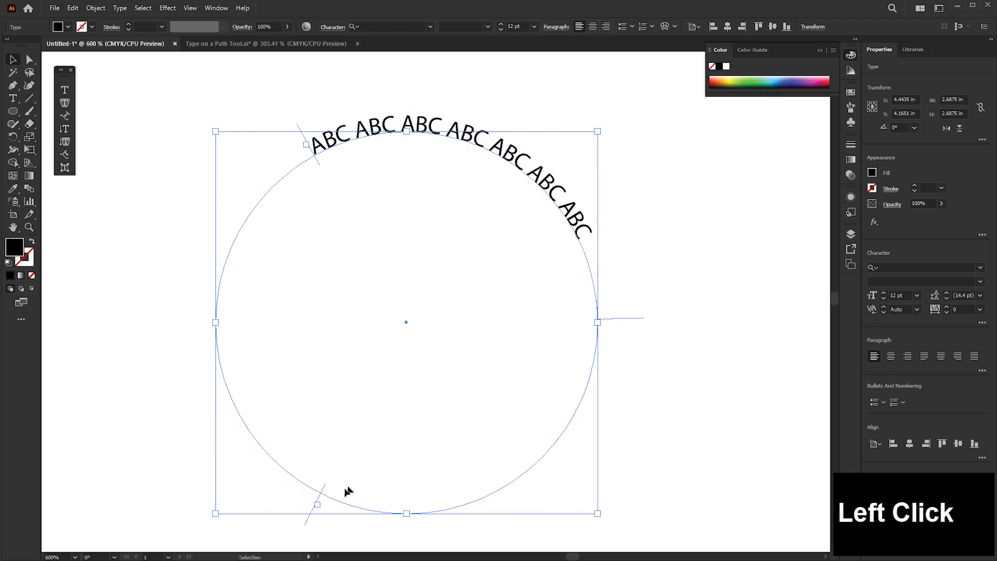
Move the ABC text's end bracket to the circle's lower right and its start bracket farther counterclockwise along the upper left.
{"action": "left_click_drag", "start_coordinate": [309, 523], "coordinate": [577, 459]}
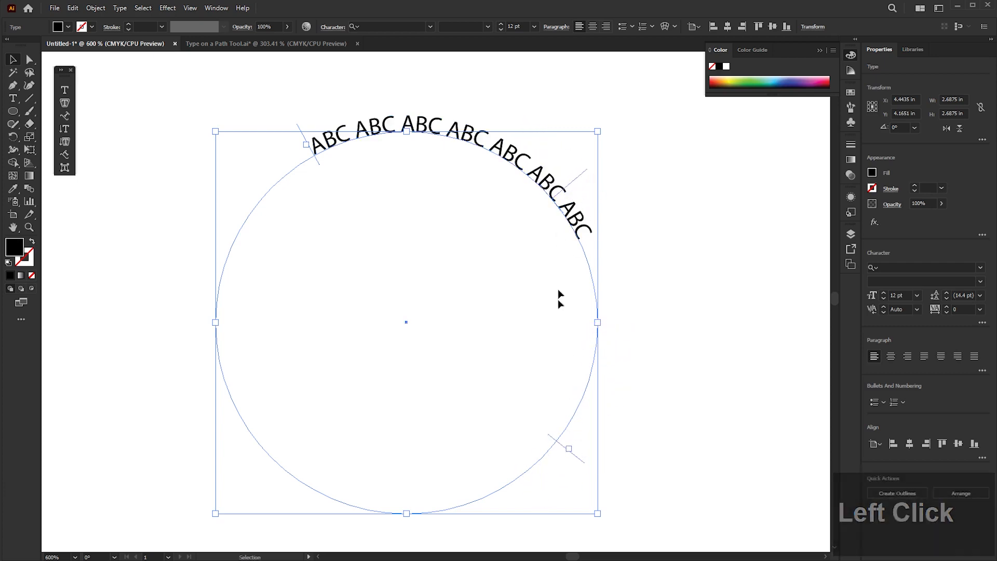
{"action": "left_click_drag", "start_coordinate": [580, 461], "coordinate": [538, 474]}
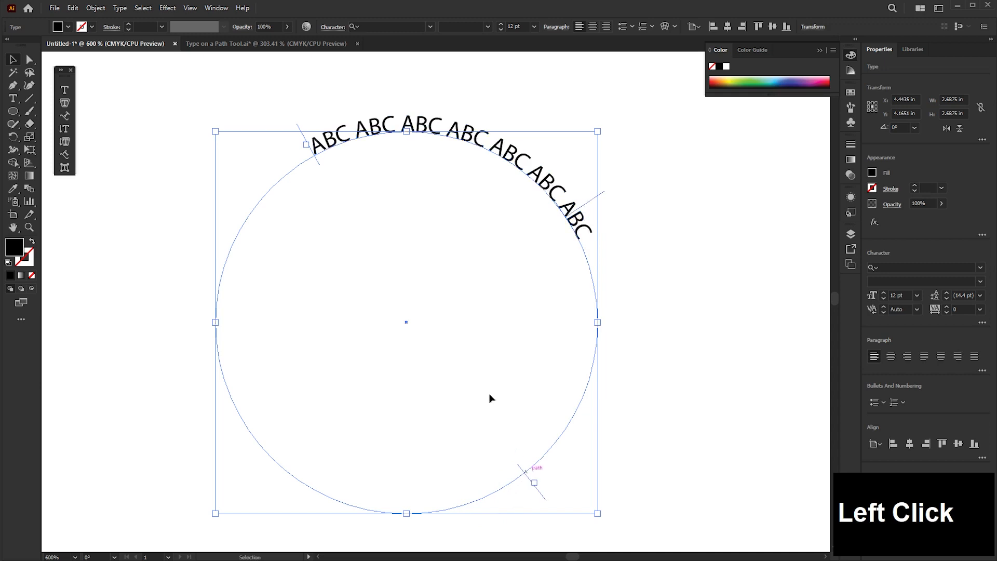
{"action": "left_click_drag", "start_coordinate": [299, 130], "coordinate": [296, 201]}
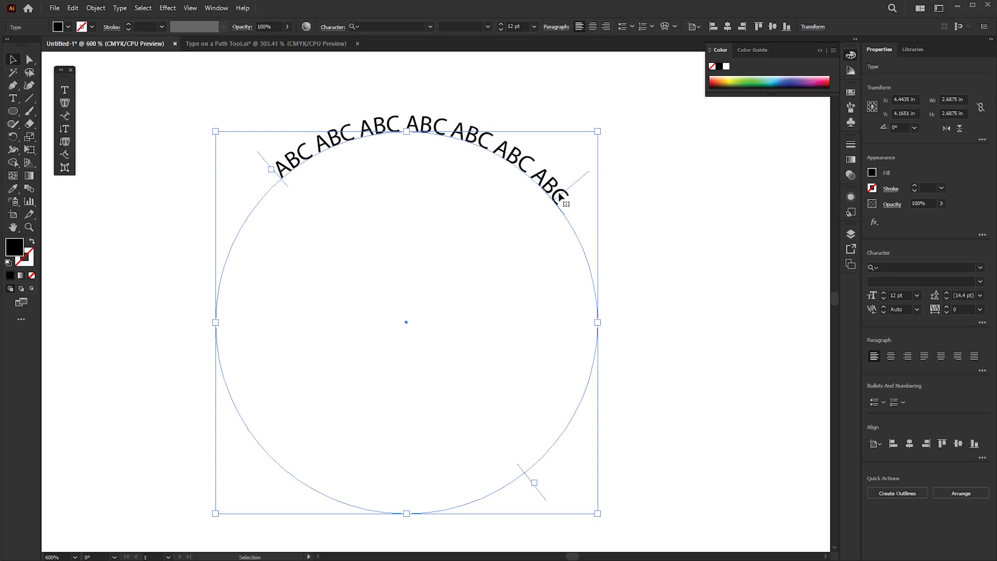
Slide the ABC text around the circle with its start and centre brackets and move its end bracket to the lower left.
{"action": "left_click_drag", "start_coordinate": [264, 162], "coordinate": [221, 237]}
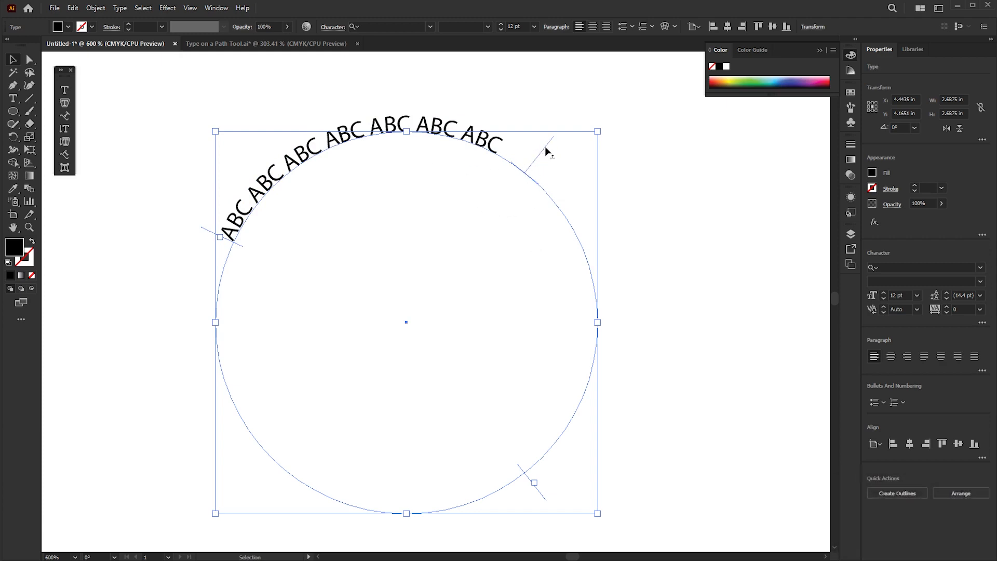
{"action": "left_click_drag", "start_coordinate": [544, 146], "coordinate": [384, 96]}
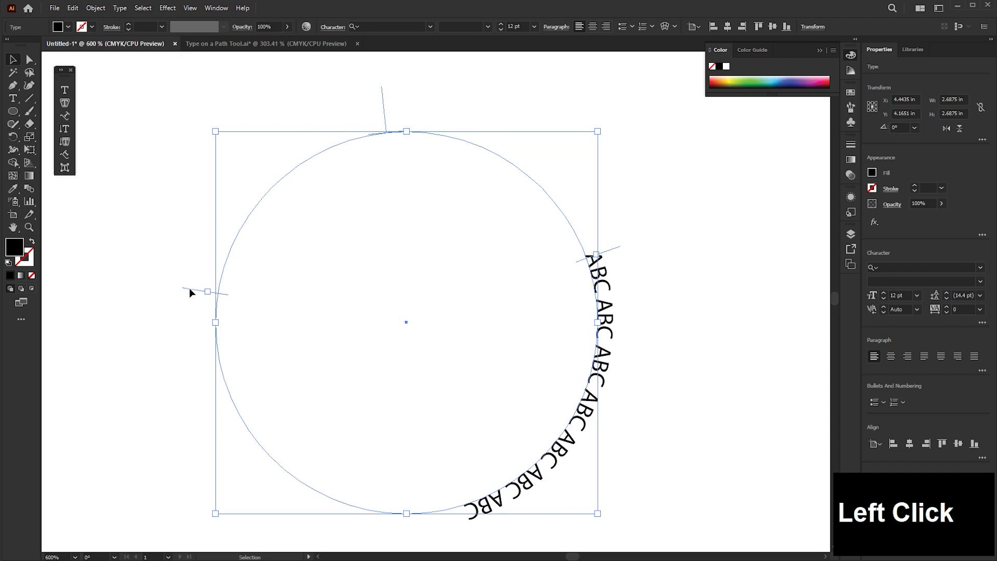
{"action": "left_click_drag", "start_coordinate": [189, 292], "coordinate": [234, 421]}
Reposition the ABC text's brackets so it starts at the circle's left midpoint and ends at its right midpoint.
{"action": "left_click_drag", "start_coordinate": [613, 253], "coordinate": [234, 231]}
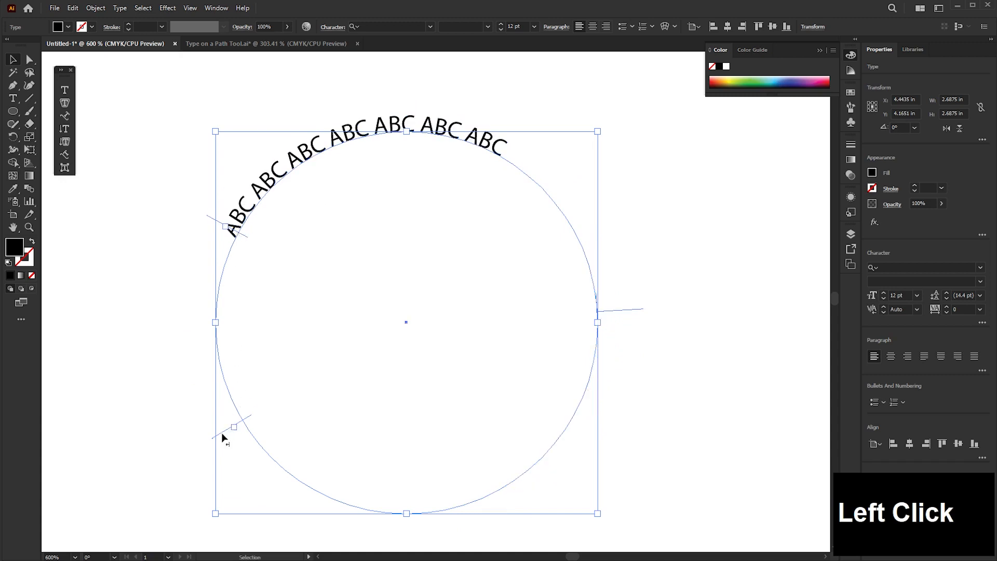
{"action": "left_click_drag", "start_coordinate": [220, 432], "coordinate": [595, 271]}
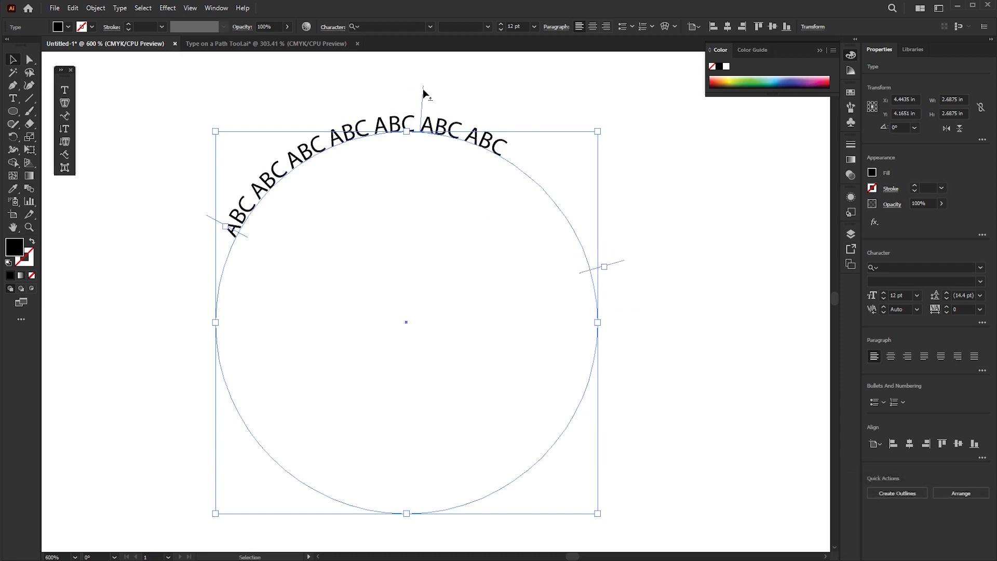
{"action": "left_click_drag", "start_coordinate": [423, 100], "coordinate": [307, 179]}
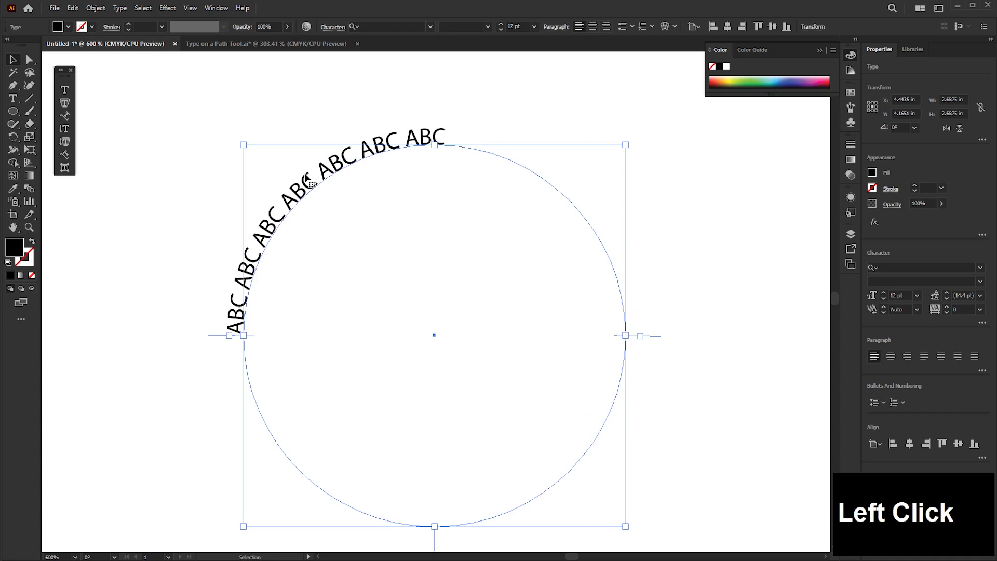
Increase the ABC text's font size stepwise to 34 pt.
{"action": "left_click", "coordinate": [885, 296]}
{"action": "left_click", "coordinate": [884, 294]}
{"action": "left_click", "coordinate": [884, 294]}
{"action": "left_click", "coordinate": [884, 294]}
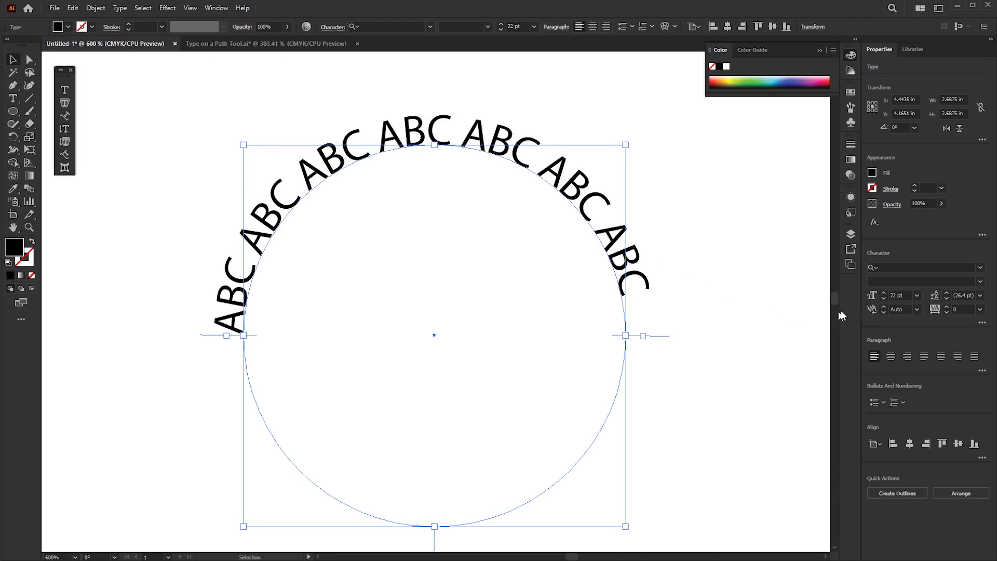
{"action": "left_click", "coordinate": [885, 296]}
{"action": "left_click", "coordinate": [884, 296]}
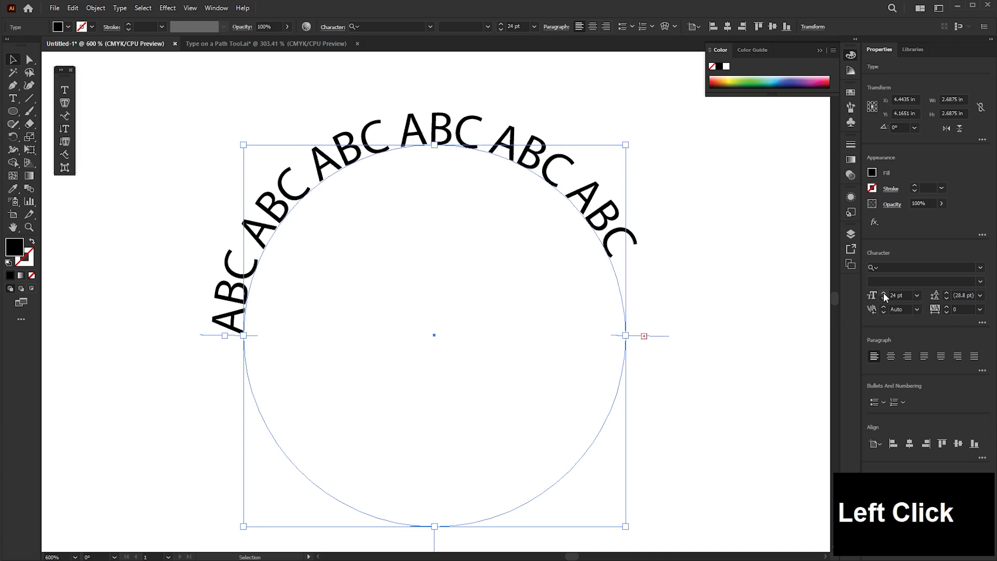
{"action": "left_click", "coordinate": [884, 296]}
{"action": "left_click", "coordinate": [885, 296]}
{"action": "left_click", "coordinate": [884, 296]}
{"action": "left_click", "coordinate": [884, 296]}
{"action": "left_click", "coordinate": [885, 296]}
{"action": "left_click", "coordinate": [884, 296]}
{"action": "left_click", "coordinate": [885, 296]}
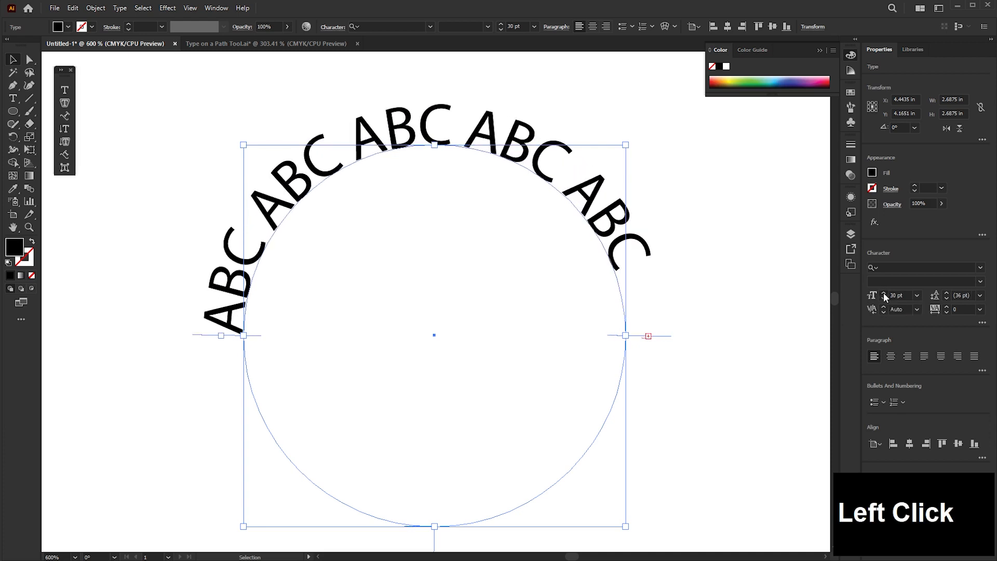
{"action": "left_click", "coordinate": [885, 296]}
{"action": "left_click", "coordinate": [885, 296]}
{"action": "left_click", "coordinate": [885, 296]}
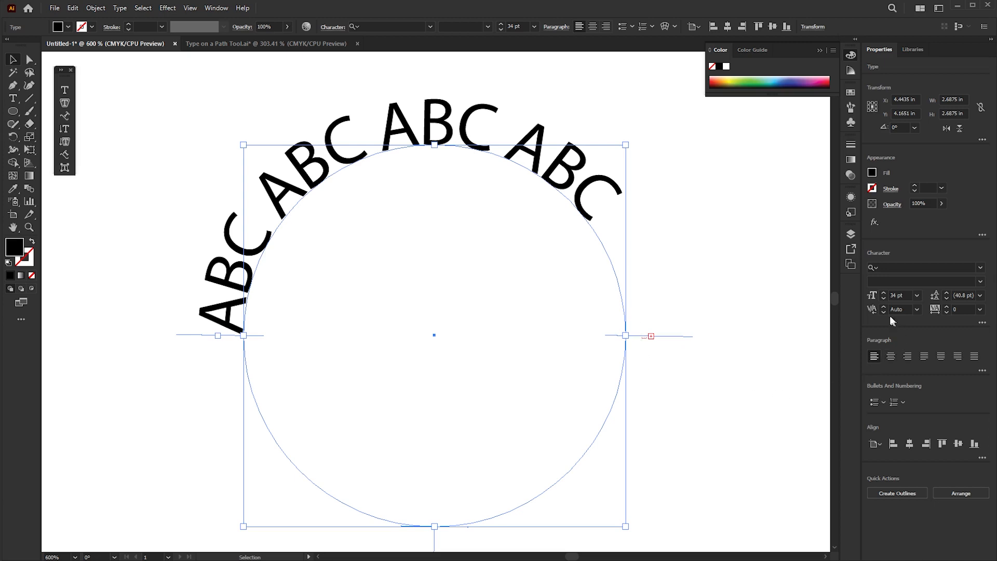
Reduce the ABC text's font size stepwise to 18 pt.
{"action": "left_click", "coordinate": [884, 300]}
{"action": "left_click", "coordinate": [884, 299]}
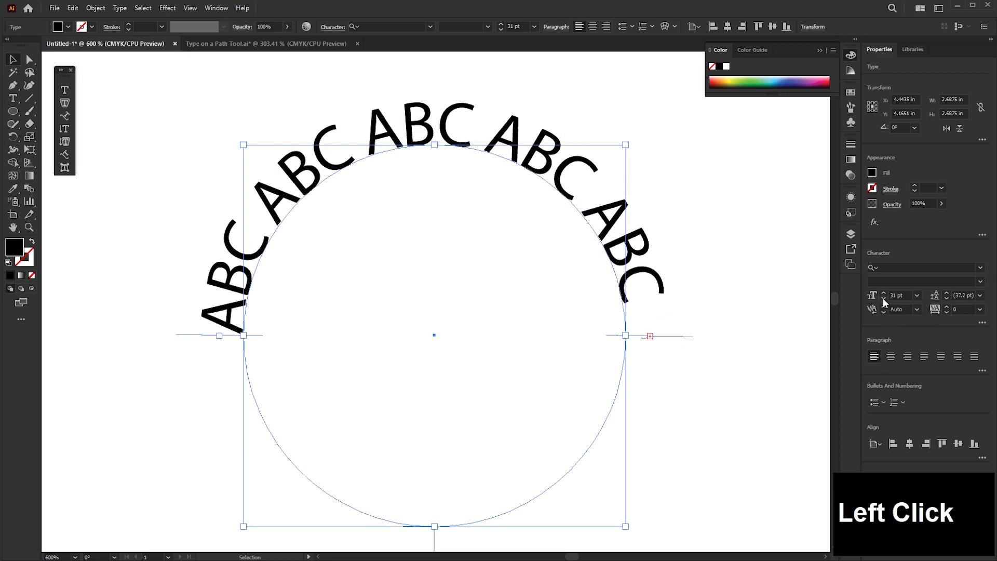
{"action": "left_click", "coordinate": [883, 300]}
{"action": "left_click", "coordinate": [884, 300]}
{"action": "left_click", "coordinate": [884, 299]}
{"action": "left_click", "coordinate": [884, 300]}
{"action": "left_click", "coordinate": [884, 300]}
{"action": "left_click", "coordinate": [884, 300]}
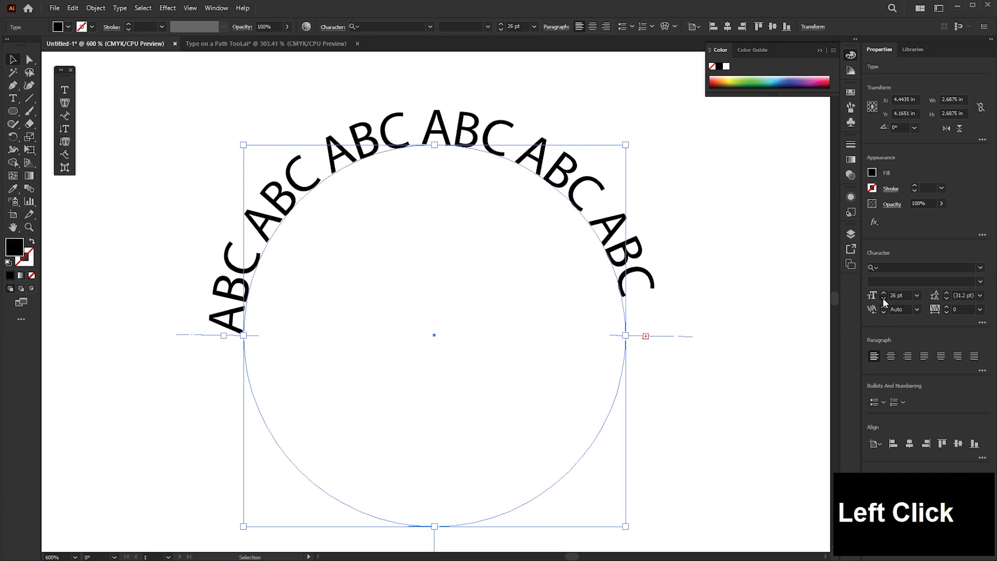
{"action": "left_click", "coordinate": [884, 300]}
{"action": "left_click", "coordinate": [884, 299]}
{"action": "left_click", "coordinate": [883, 299]}
{"action": "left_click", "coordinate": [883, 299]}
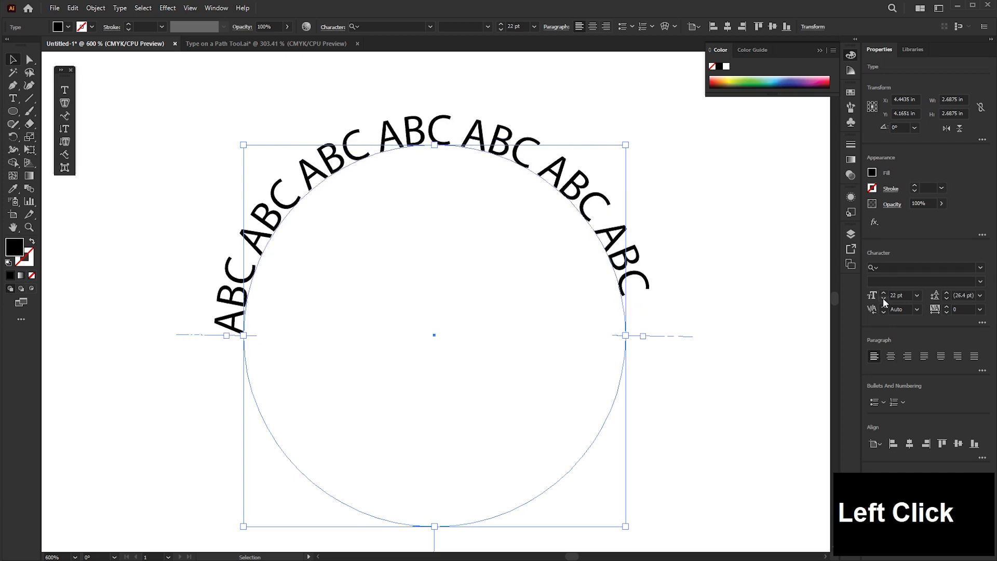
{"action": "left_click", "coordinate": [884, 300]}
{"action": "left_click", "coordinate": [884, 299]}
{"action": "left_click", "coordinate": [884, 299]}
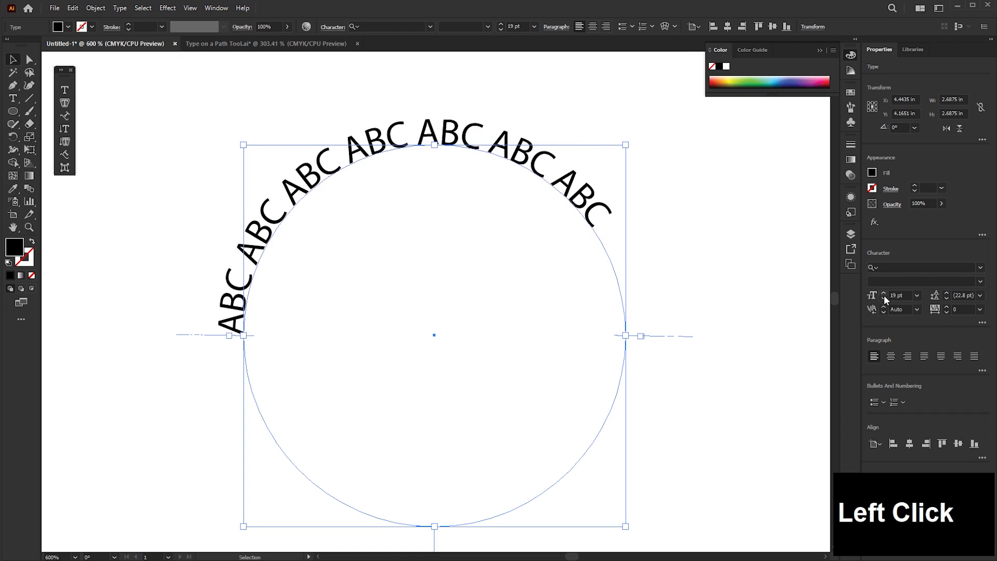
{"action": "left_click", "coordinate": [883, 299]}
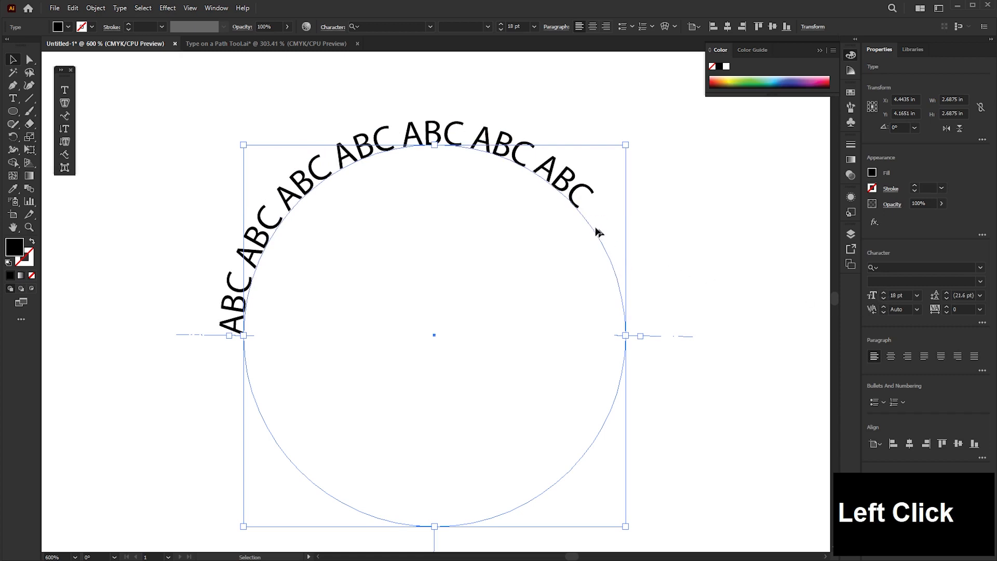
Set the ABC text's font size to 22 pt.
{"action": "left_click", "coordinate": [883, 292]}
{"action": "left_click", "coordinate": [882, 292]}
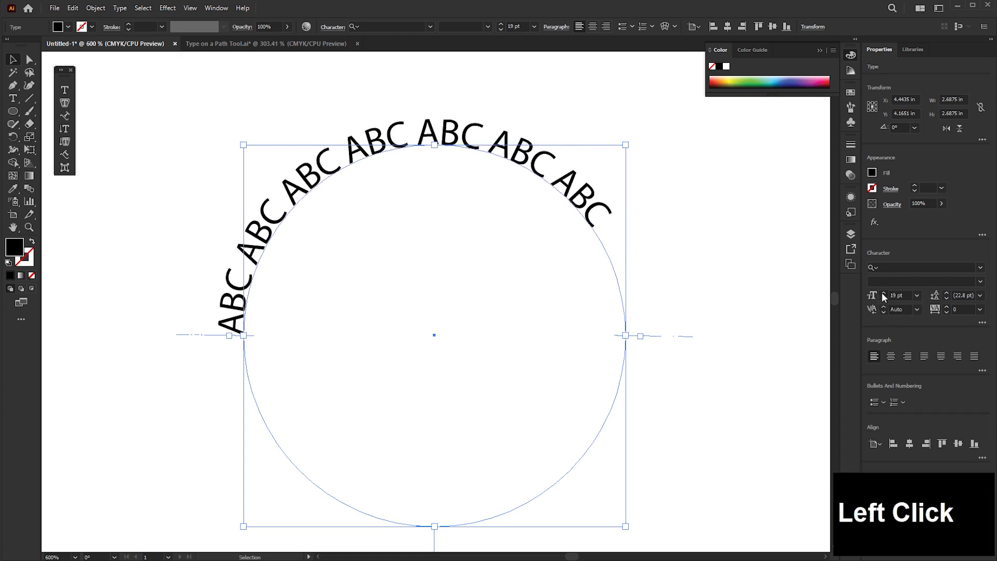
{"action": "left_click", "coordinate": [883, 292]}
{"action": "left_click", "coordinate": [882, 293]}
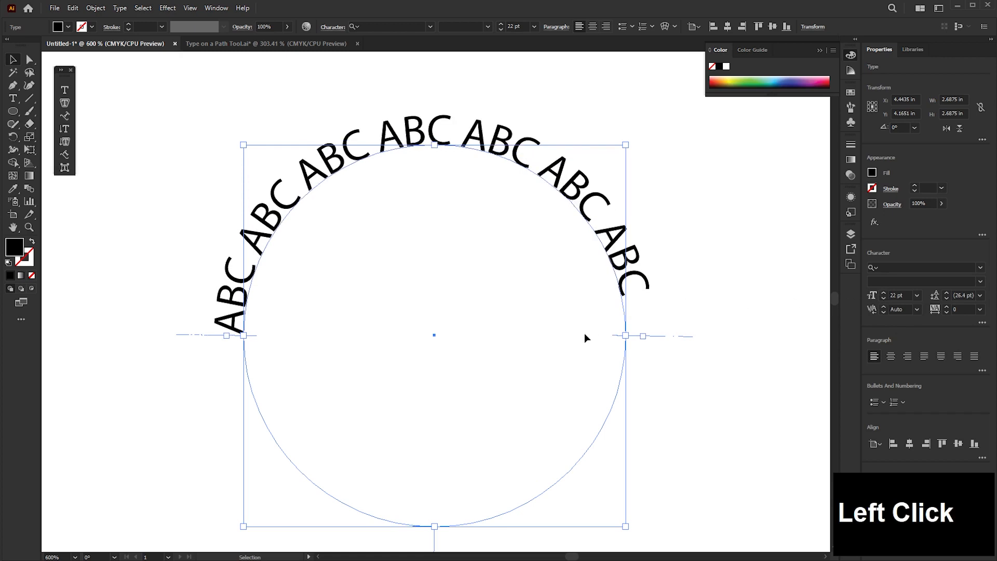
Flip the ABC text to the inside of the circle with its centre bracket and move its start bracket to the lower right.
{"action": "left_click", "coordinate": [476, 133]}
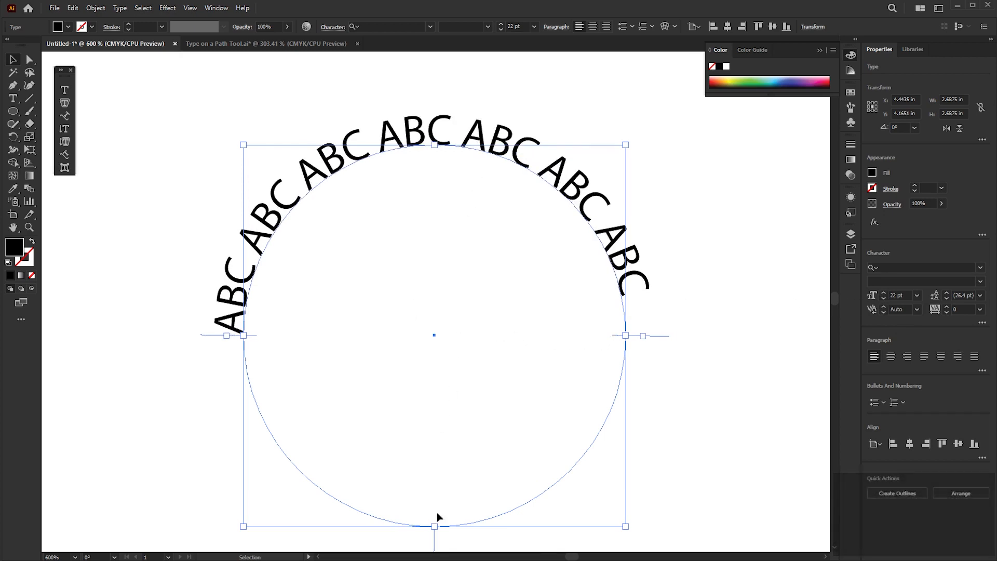
{"action": "left_click_drag", "start_coordinate": [435, 544], "coordinate": [412, 411]}
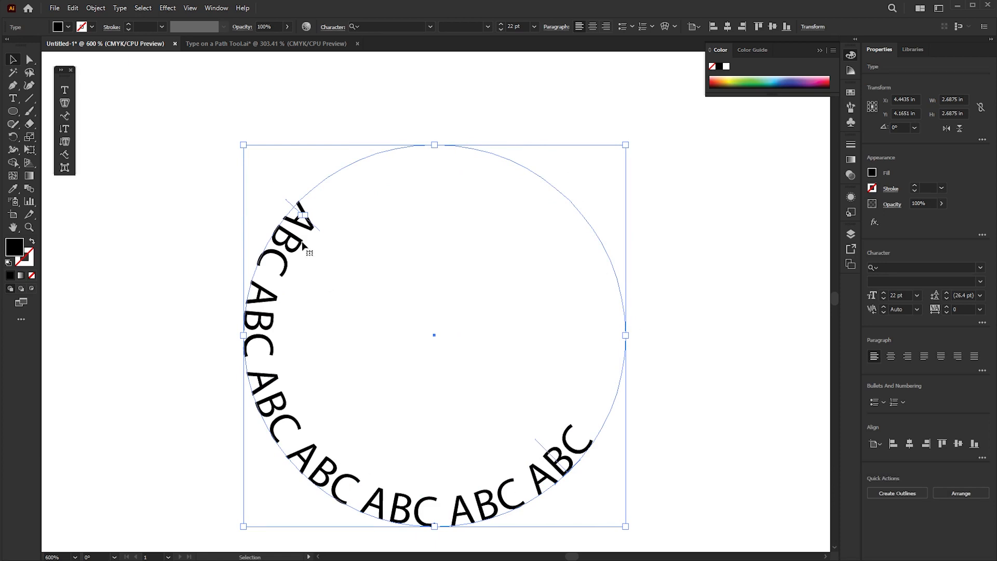
{"action": "left_click_drag", "start_coordinate": [300, 215], "coordinate": [487, 439]}
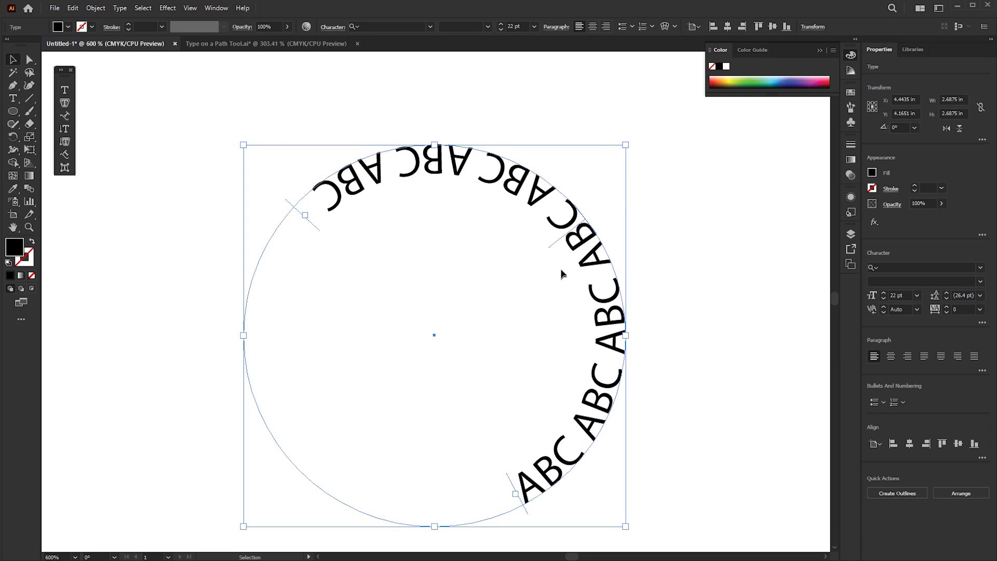
Flip the ABC text outside the circle and place its start bracket at the left midpoint and its end bracket at the right midpoint.
{"action": "left_click_drag", "start_coordinate": [557, 249], "coordinate": [612, 200]}
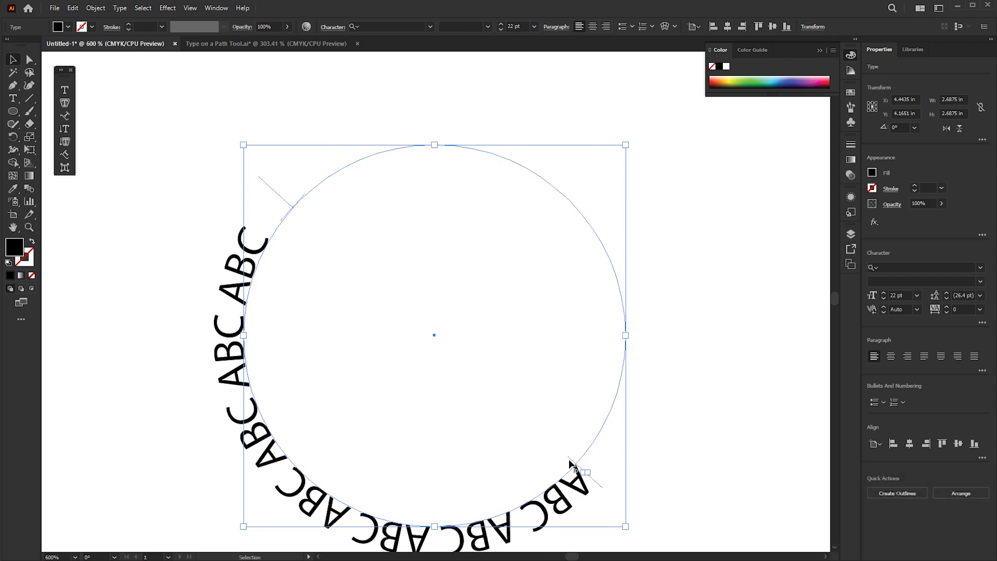
{"action": "left_click_drag", "start_coordinate": [575, 466], "coordinate": [248, 336]}
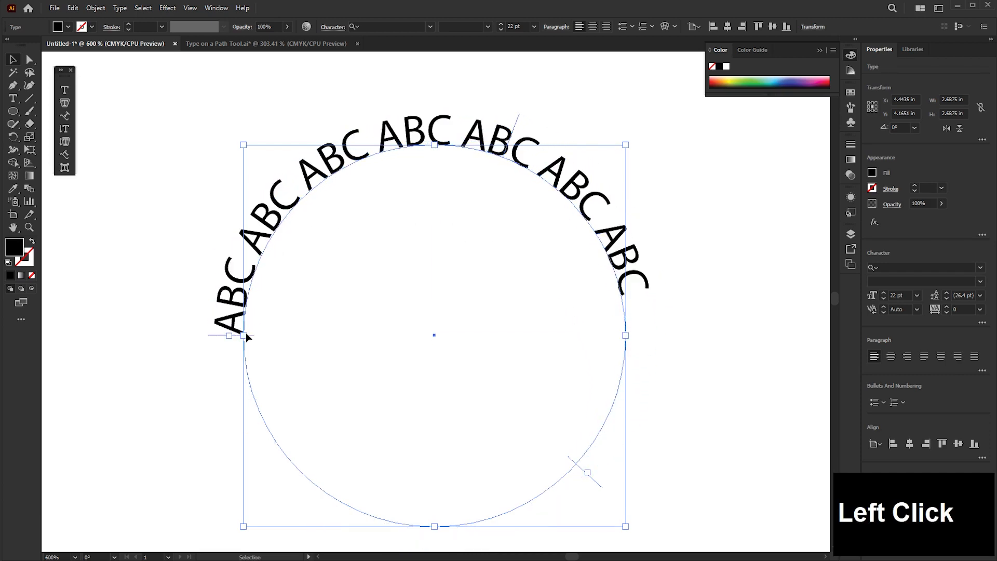
{"action": "left_click_drag", "start_coordinate": [590, 482], "coordinate": [641, 336]}
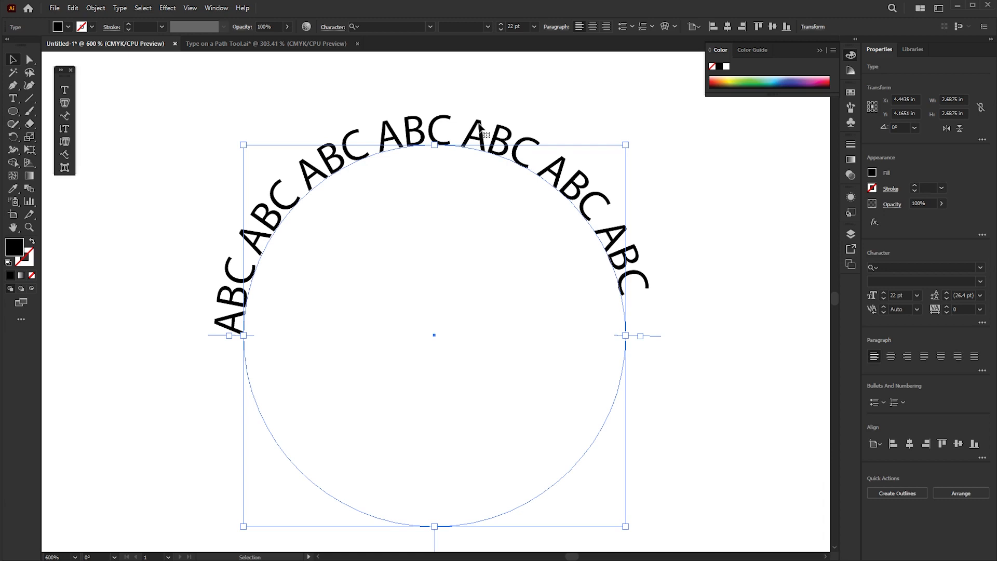
Delete the circular ABC text from the artboard.
{"action": "left_click", "coordinate": [13, 59]}
{"action": "left_click", "coordinate": [197, 104]}
{"action": "left_click_drag", "start_coordinate": [179, 94], "coordinate": [702, 439]}
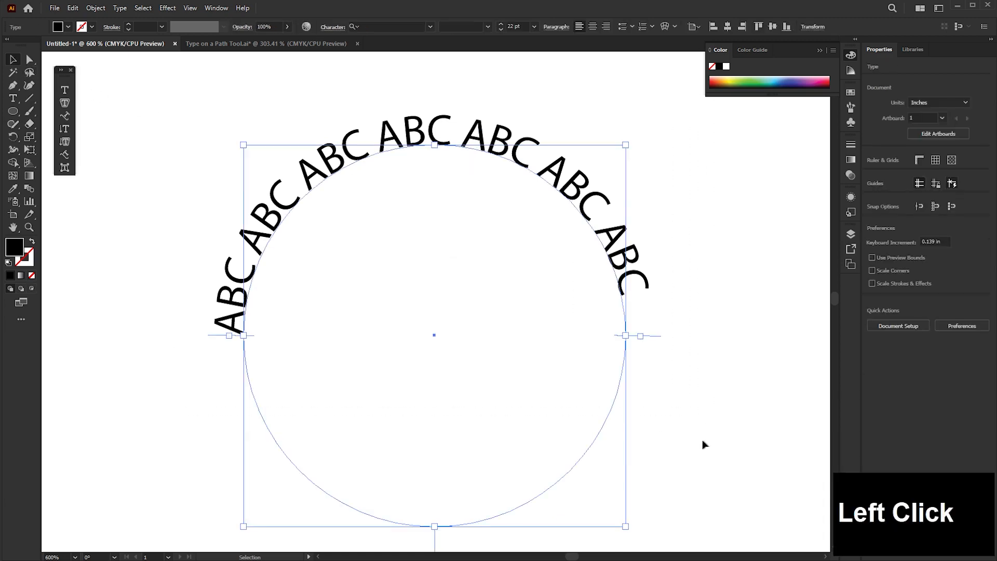
{"action": "key", "text": "Delete"}
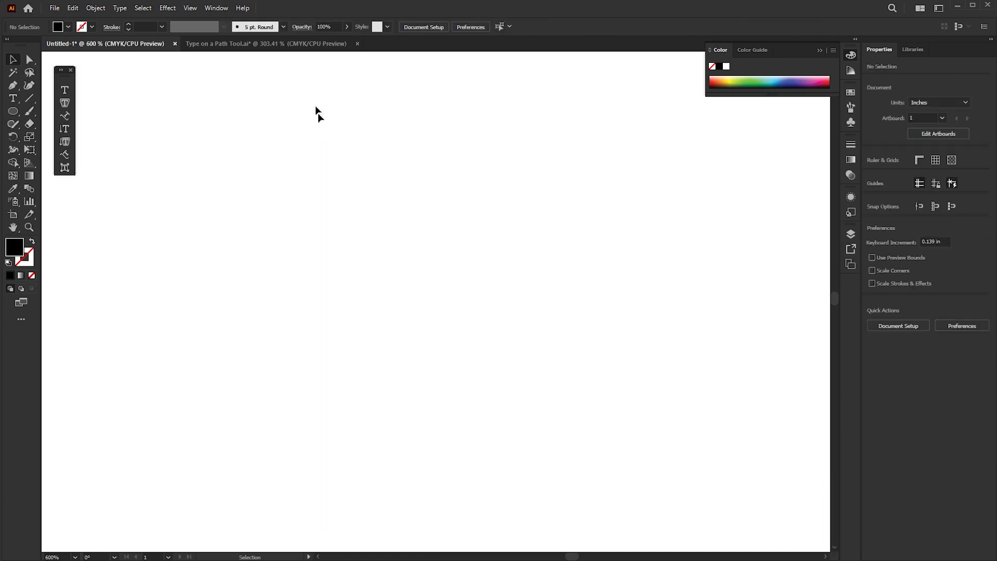
Switch to the "Type on a Path Tool.ai" document and ungroup the bottle and lettering artwork.
{"action": "left_click", "coordinate": [212, 46]}
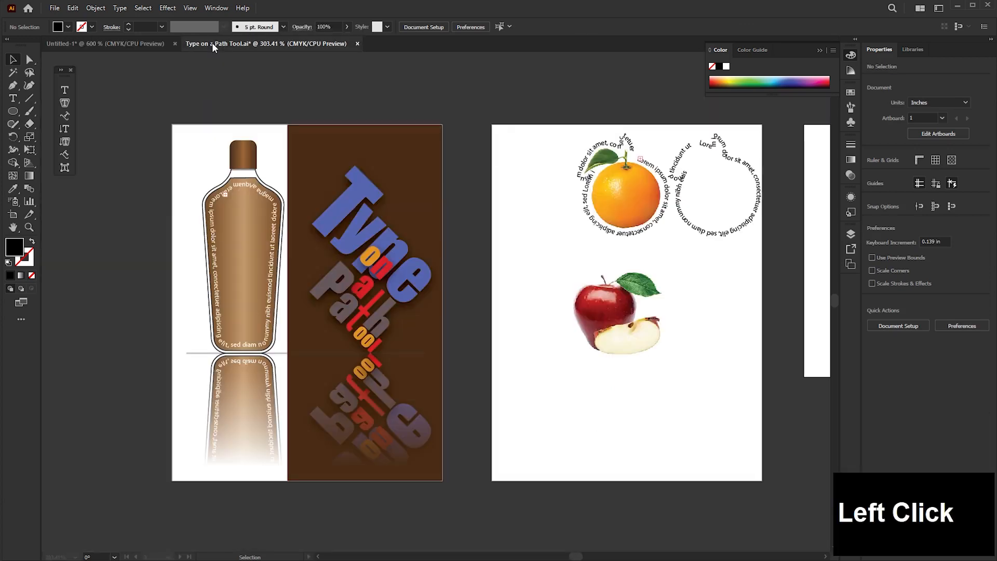
{"action": "scroll", "coordinate": [194, 226], "scroll_direction": "up", "scroll_amount": 4}
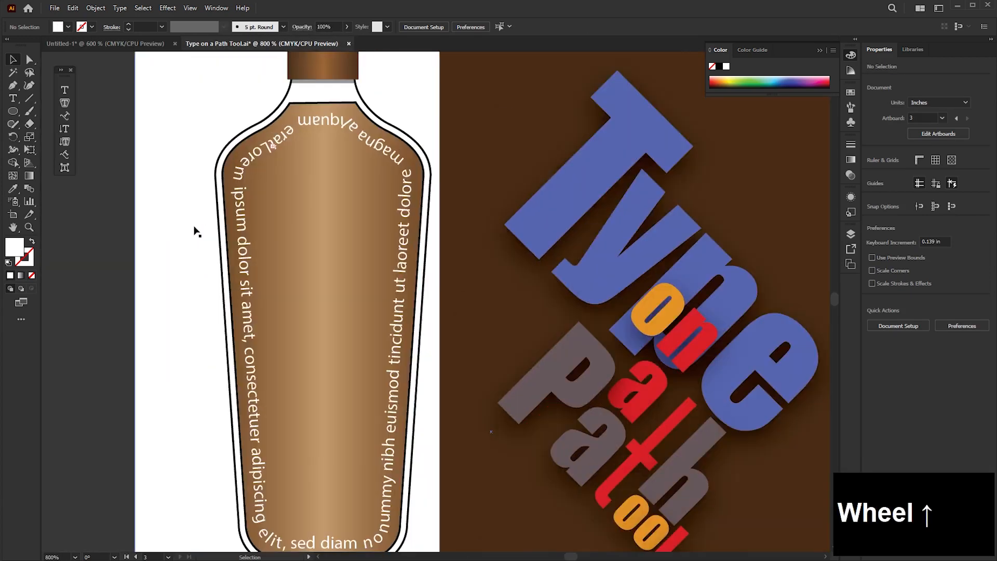
{"action": "scroll", "coordinate": [212, 227], "scroll_direction": "down", "scroll_amount": 2}
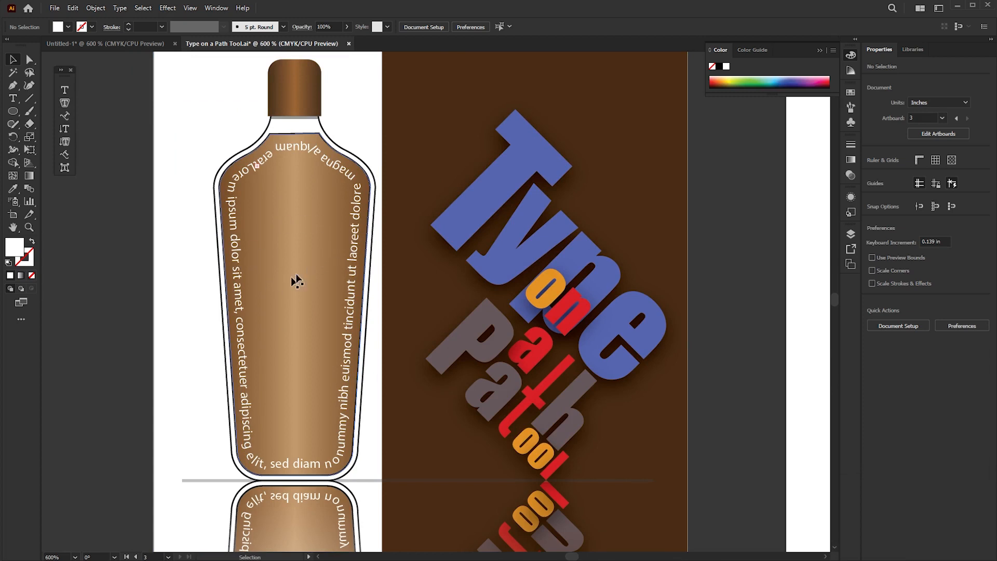
{"action": "left_click", "coordinate": [288, 156]}
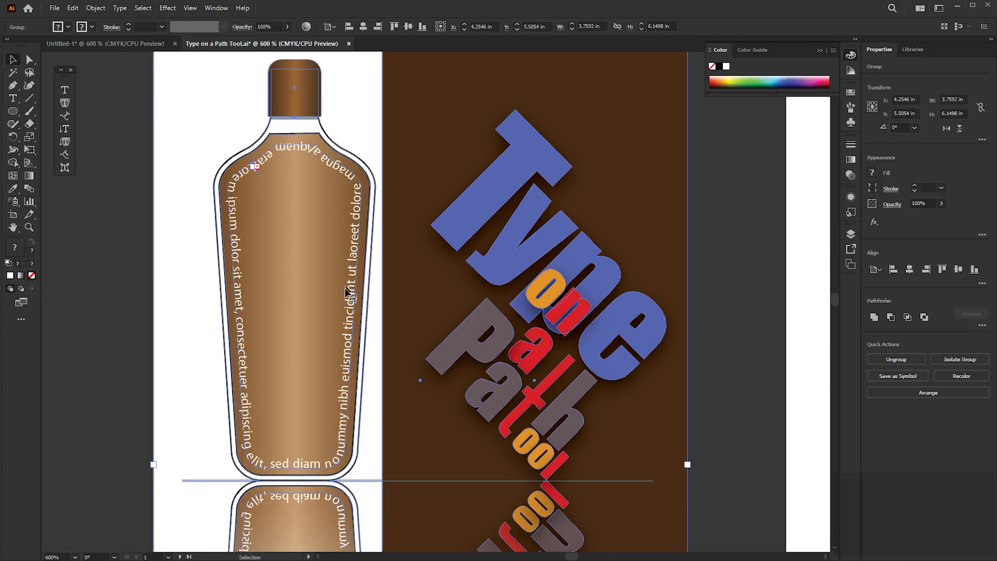
{"action": "scroll", "coordinate": [293, 183], "scroll_direction": "down", "scroll_amount": 3}
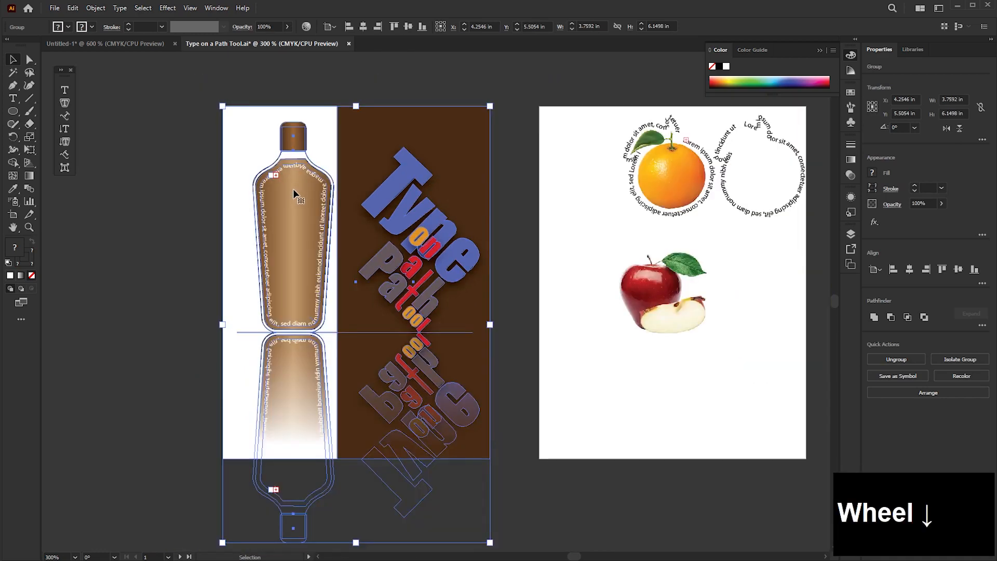
{"action": "left_click", "coordinate": [894, 362]}
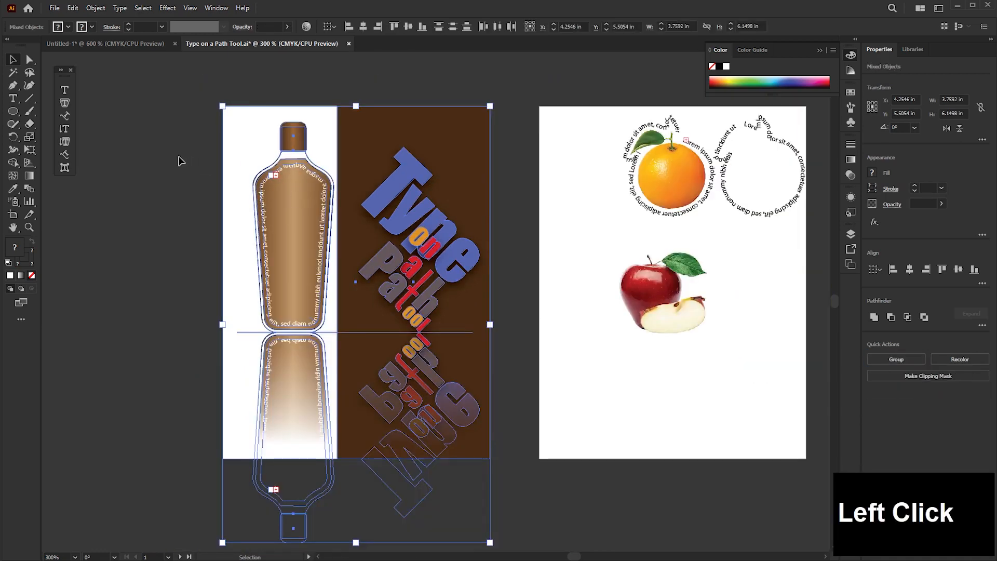
Select the upright bottle with its cap and path text, excluding the background, and try to copy it into the Untitled-1 document.
{"action": "left_click_drag", "start_coordinate": [193, 117], "coordinate": [318, 266]}
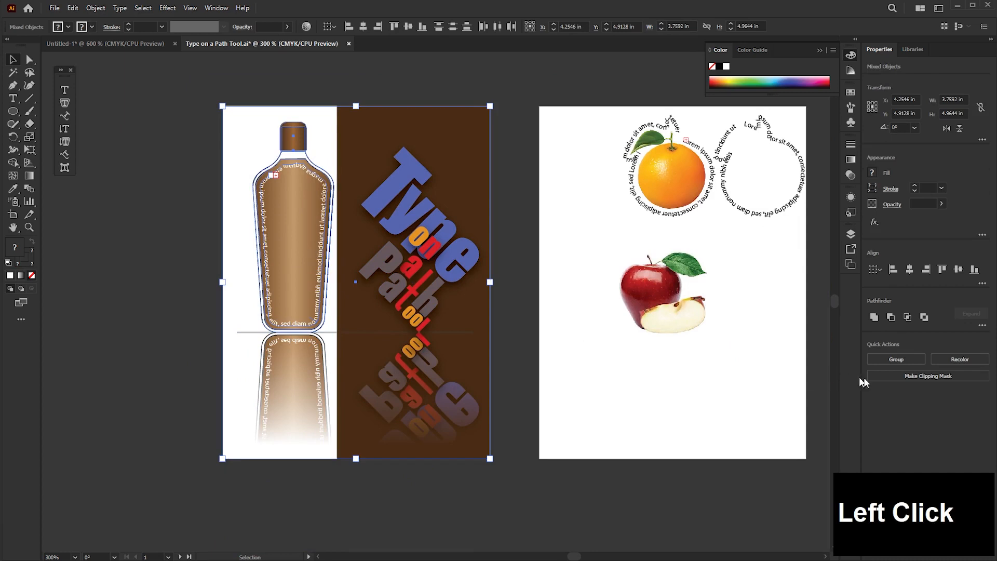
{"action": "left_click", "coordinate": [231, 133], "text": "shift"}
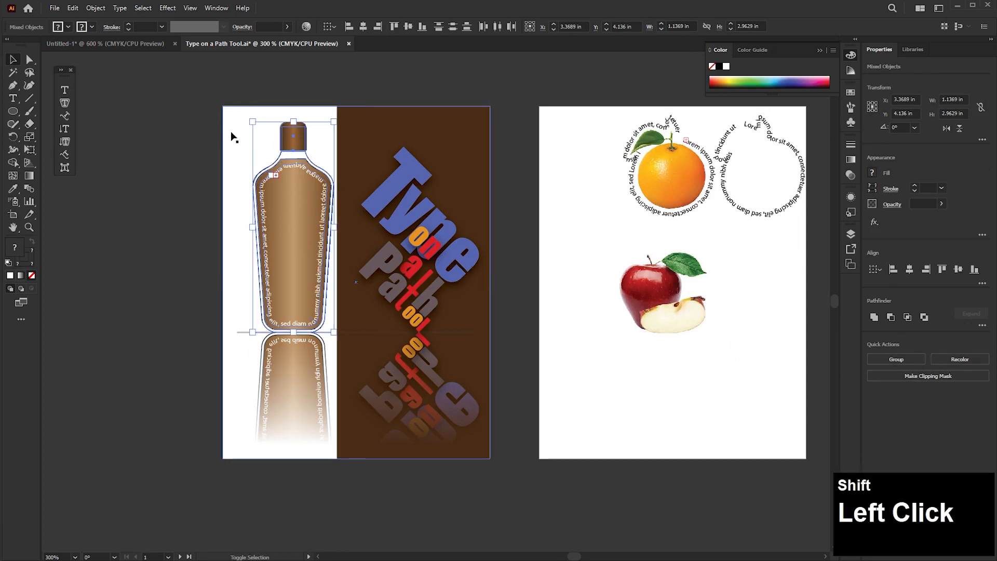
{"action": "key", "text": "ctrl+c"}
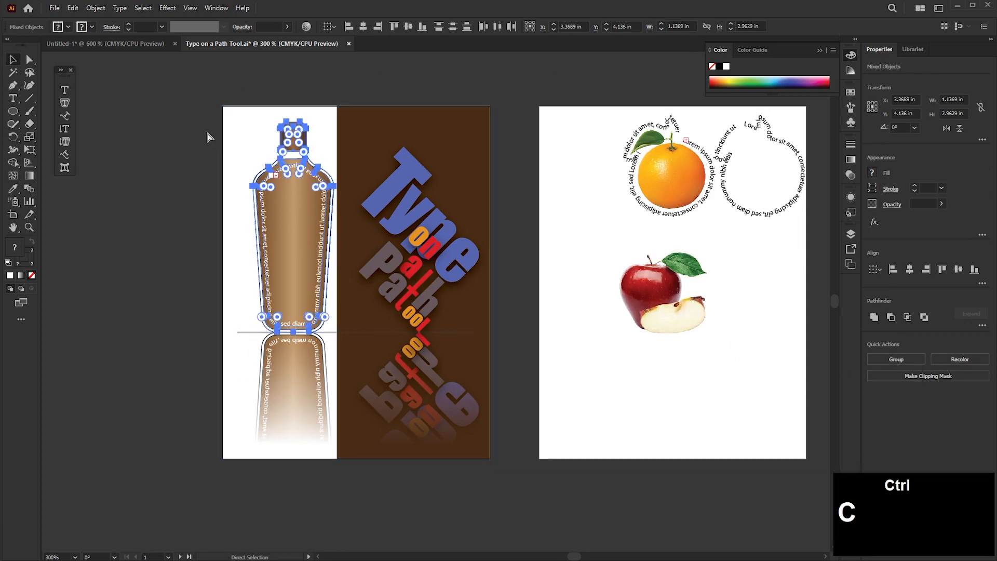
{"action": "left_click", "coordinate": [136, 44]}
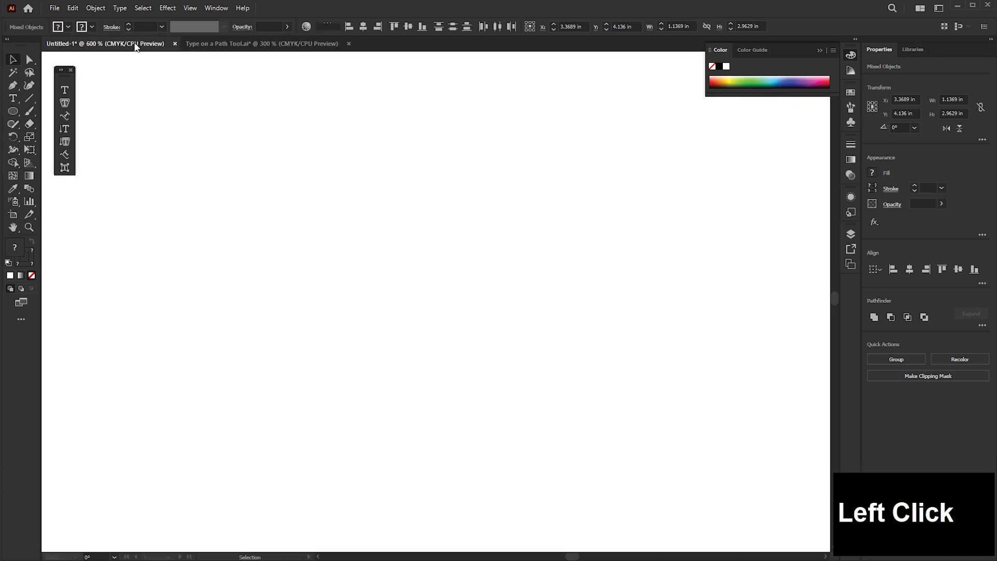
{"action": "key", "text": "ctrl+v"}
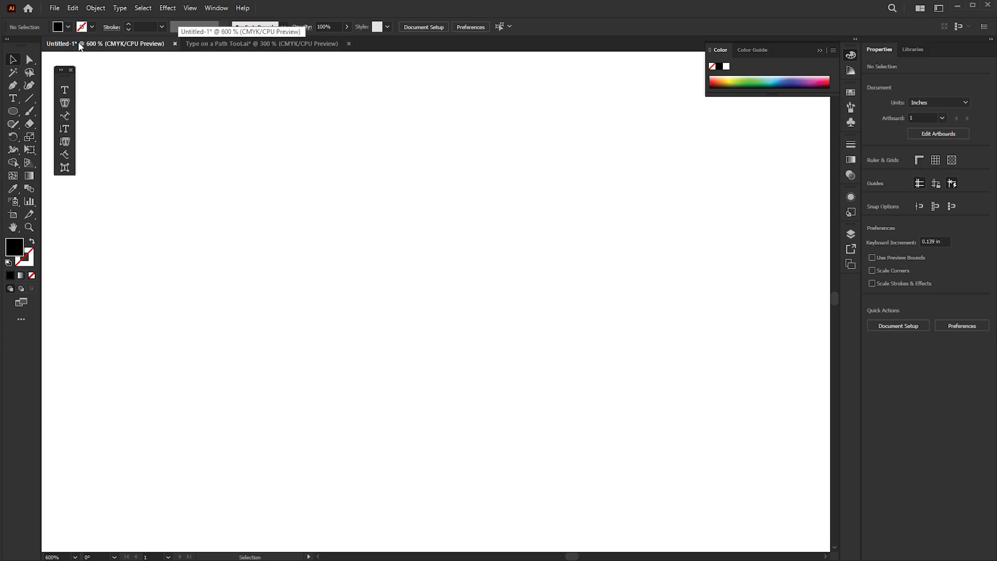
Place the "Type on a Path Tool.ai" document before Untitled-1 and transfer a copy of the selected bottle into Untitled-1.
{"action": "left_click", "coordinate": [259, 46]}
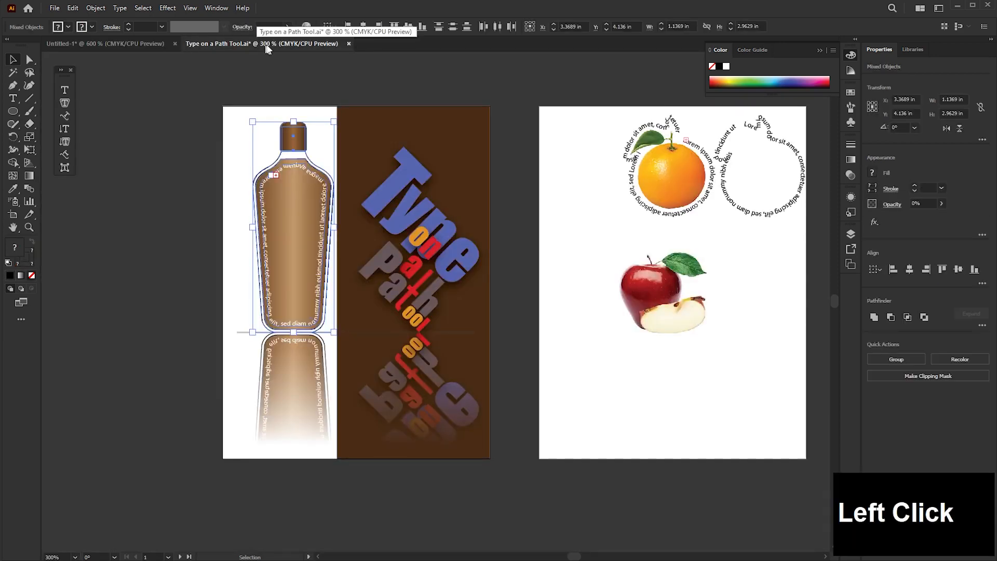
{"action": "left_click_drag", "start_coordinate": [266, 49], "coordinate": [149, 42]}
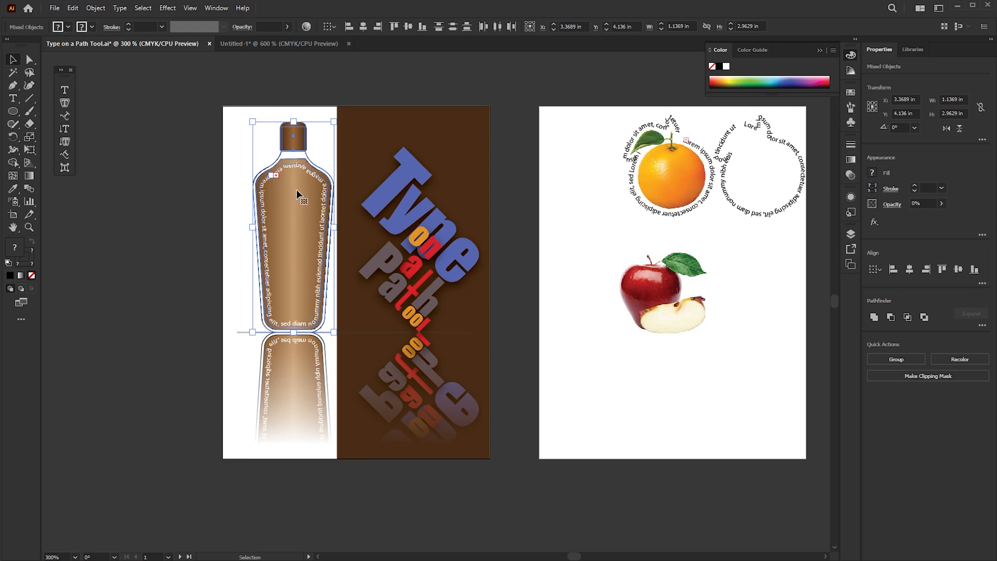
{"action": "left_click_drag", "start_coordinate": [297, 195], "coordinate": [282, 49]}
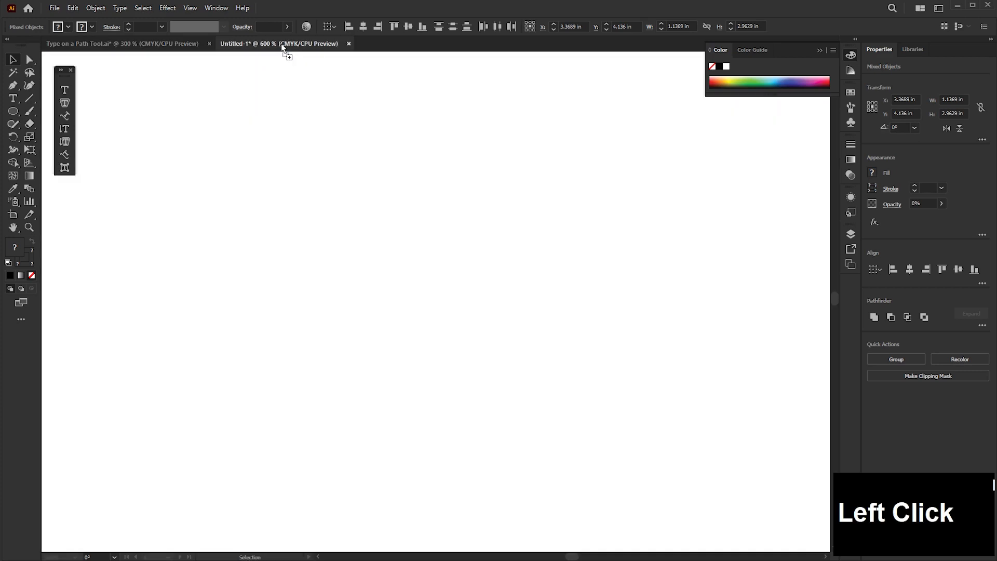
{"action": "left_click_drag", "start_coordinate": [282, 49], "coordinate": [406, 210]}
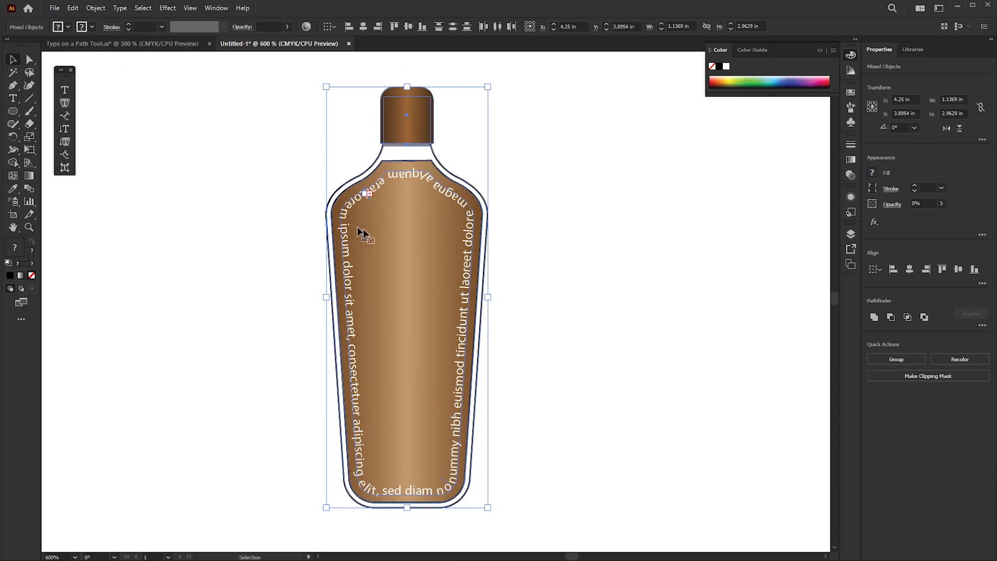
{"action": "left_click", "coordinate": [167, 80]}
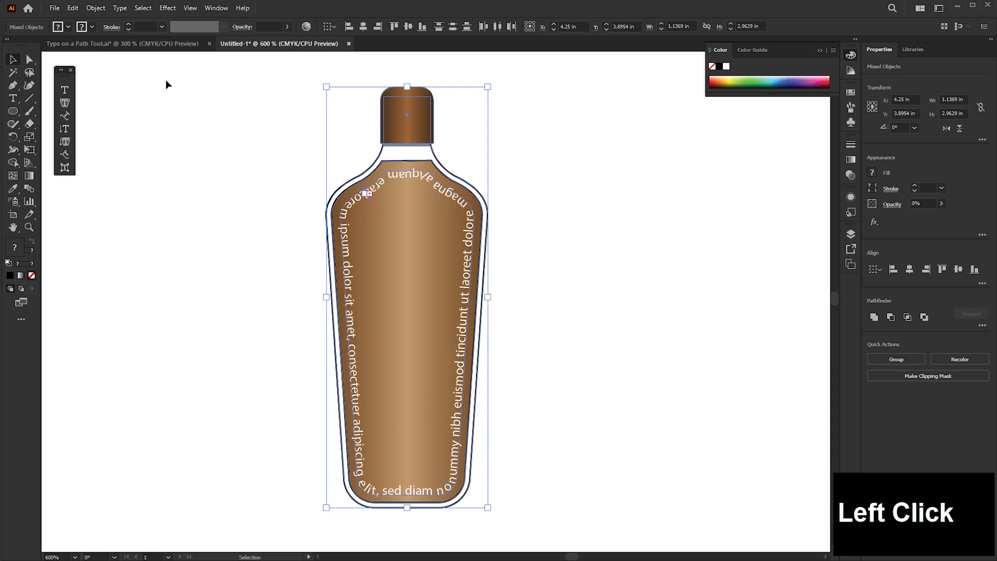
{"action": "left_click", "coordinate": [140, 44]}
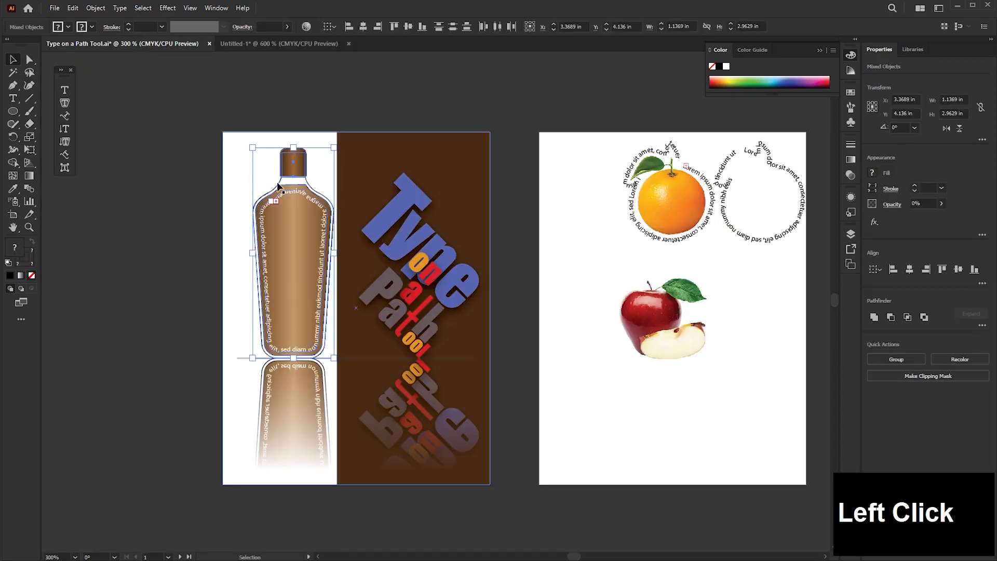
{"action": "left_click", "coordinate": [280, 193]}
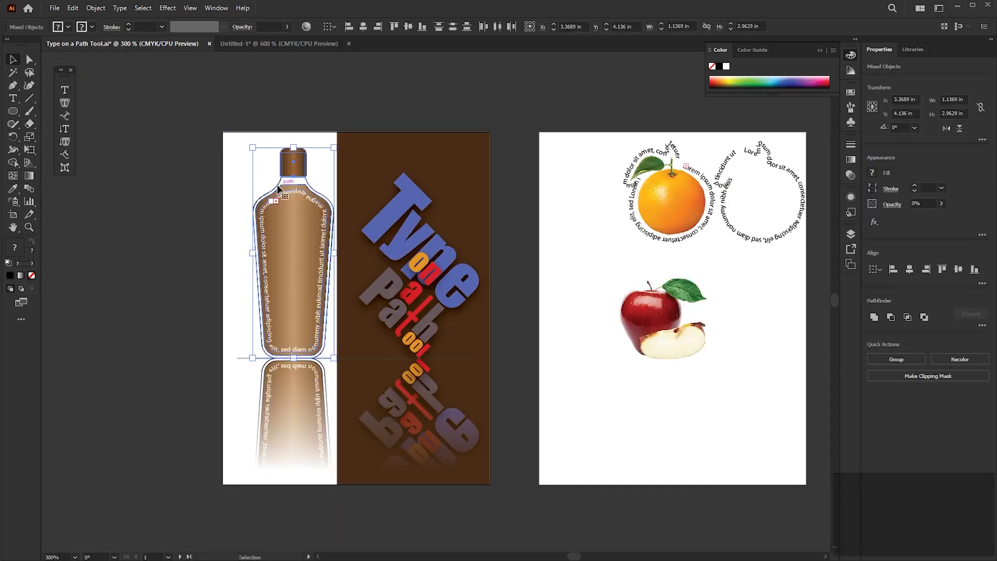
{"action": "left_click", "coordinate": [258, 44]}
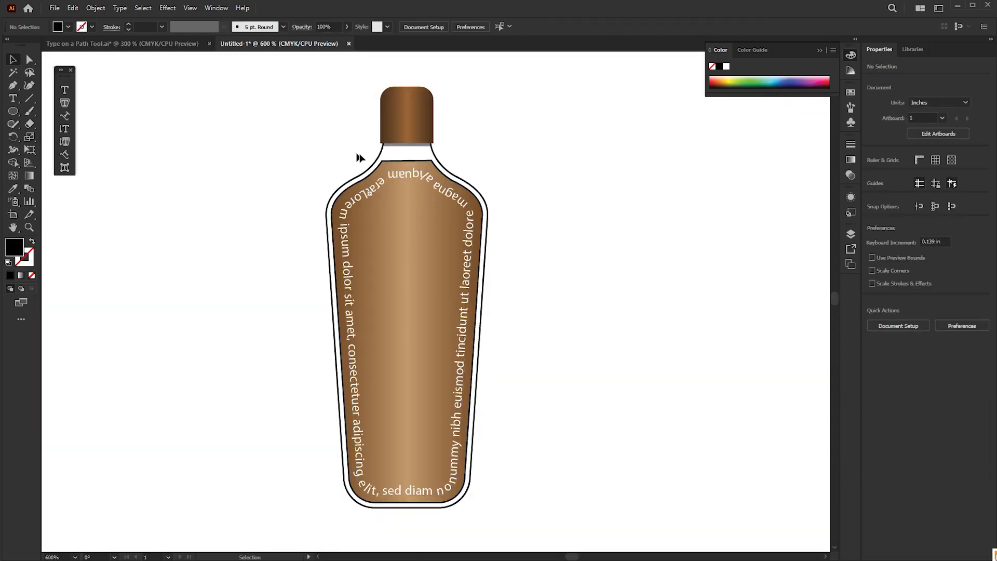
Swap the fill and stroke of the bottle's path text and swap them back, and remove that text from the bottle.
{"action": "left_click", "coordinate": [396, 176]}
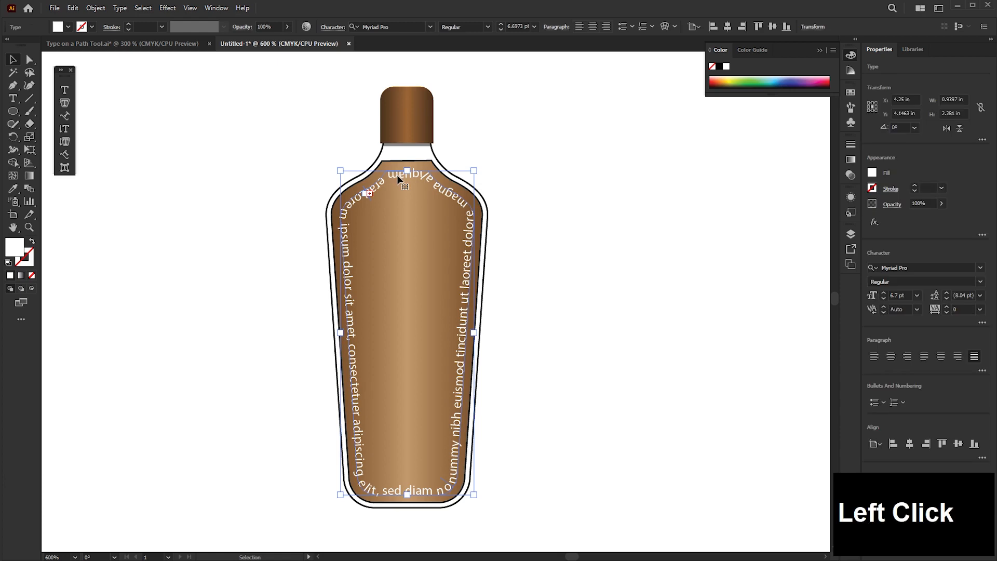
{"action": "left_click", "coordinate": [32, 244]}
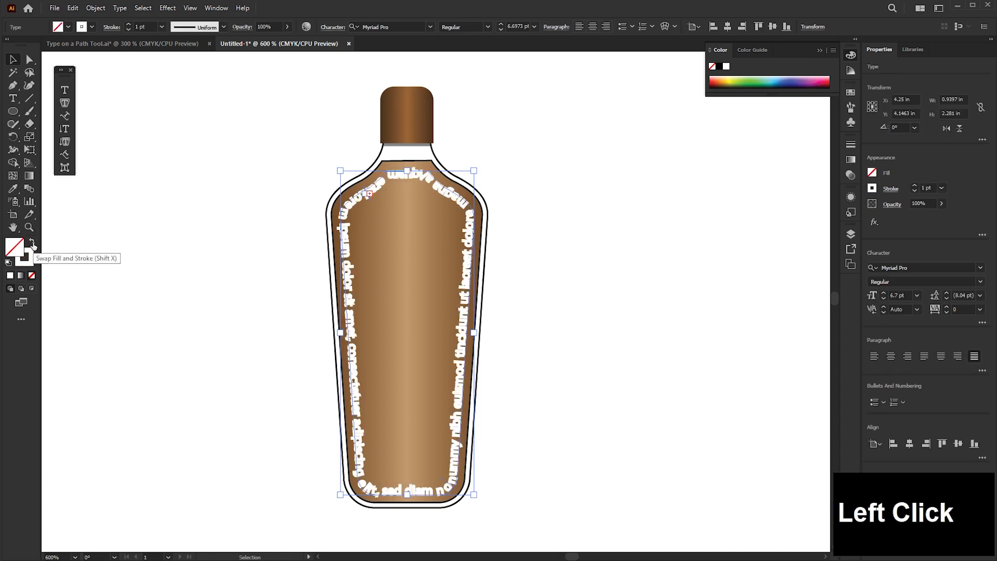
{"action": "left_click", "coordinate": [32, 243]}
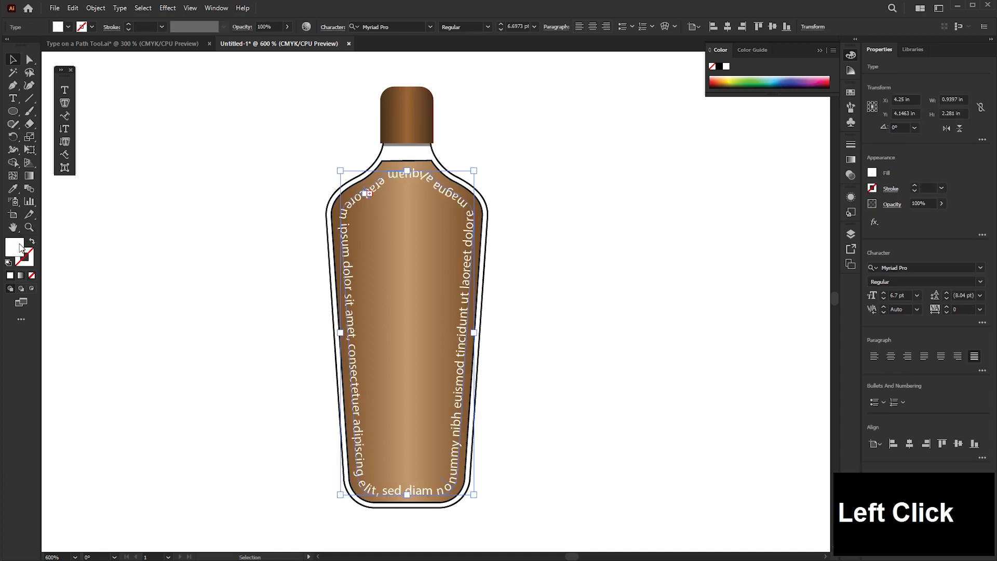
{"action": "left_click", "coordinate": [194, 278]}
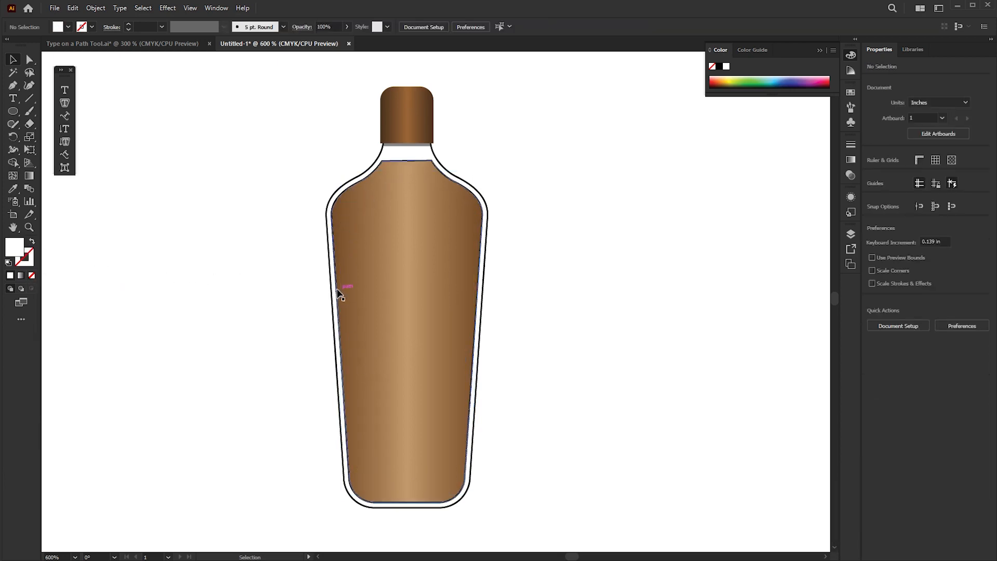
Duplicate the gradient-filled bottle body to the right of the bottle and set the copy's fill to none.
{"action": "left_click_drag", "start_coordinate": [338, 290], "coordinate": [574, 289]}
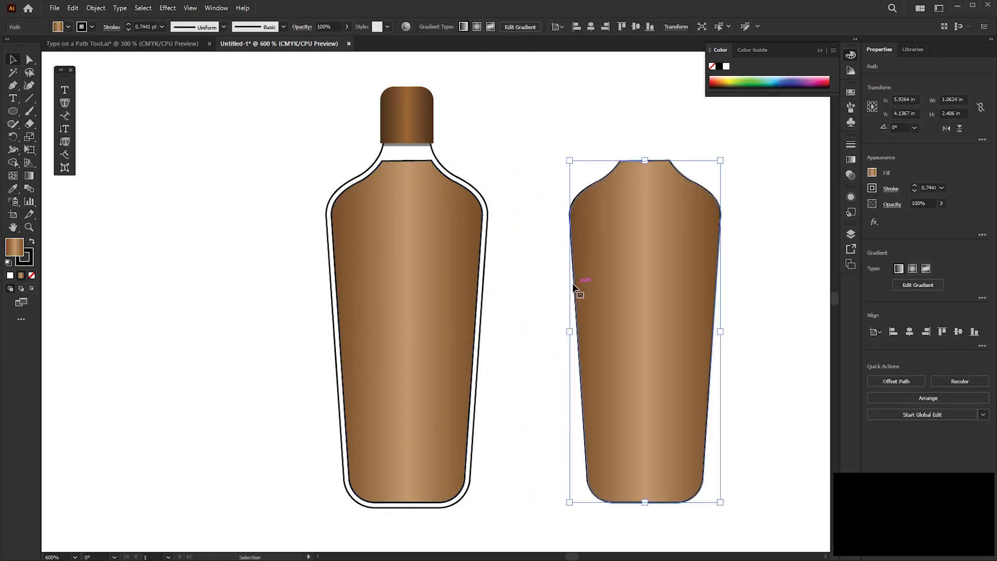
{"action": "left_click", "coordinate": [920, 515]}
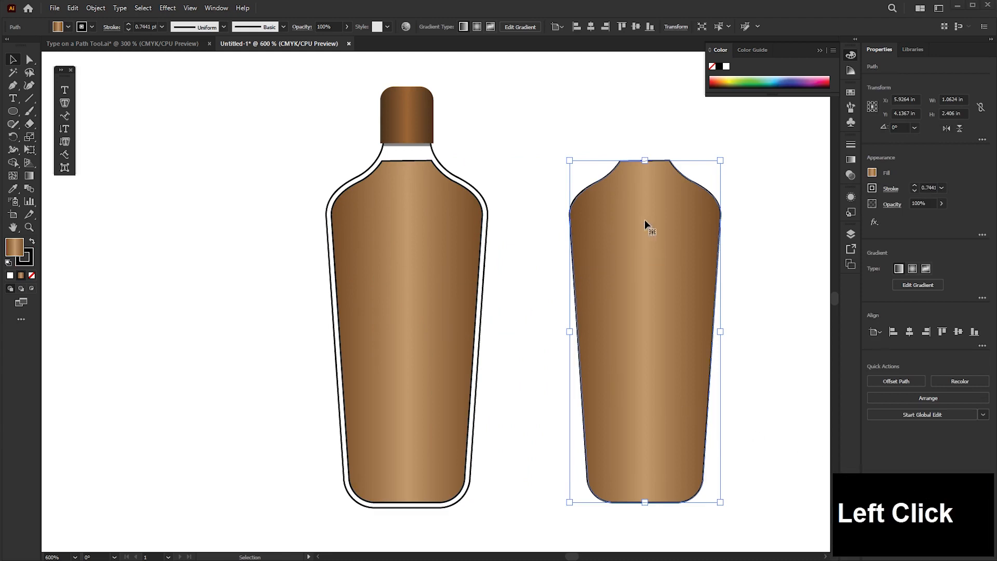
{"action": "left_click_drag", "start_coordinate": [662, 182], "coordinate": [630, 181]}
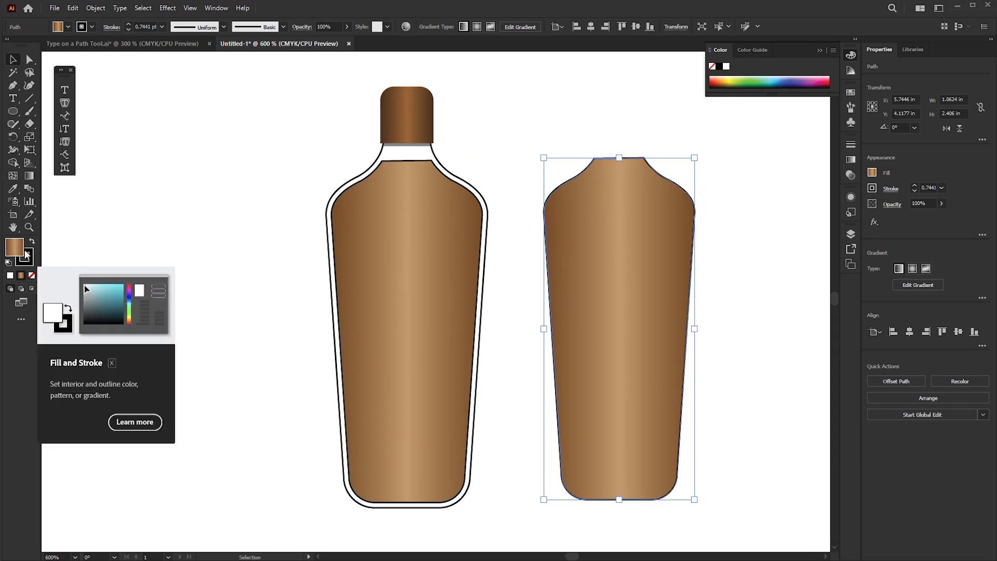
{"action": "left_click", "coordinate": [32, 275]}
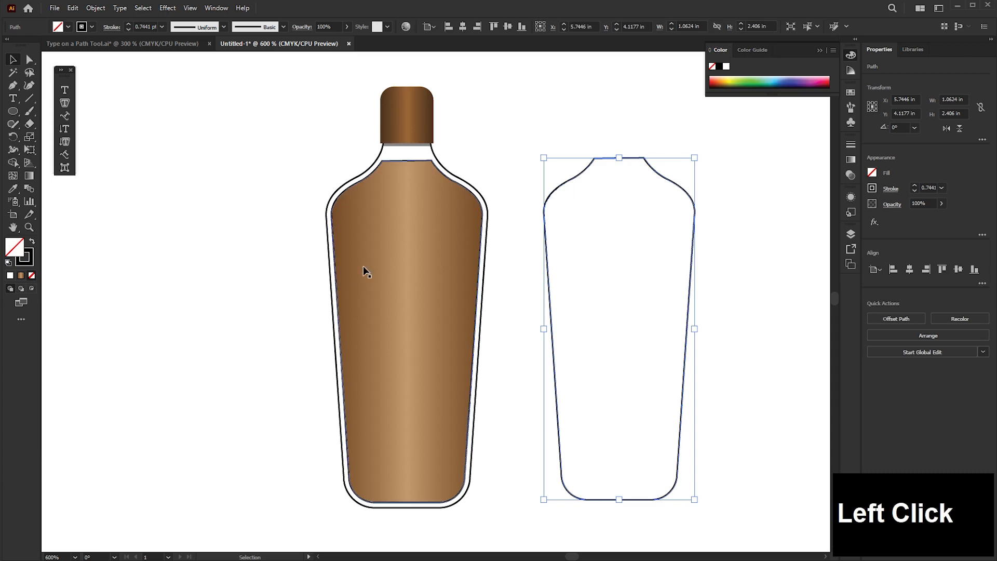
Center the unfilled outline over the bottle body and scale it down to about 0.96 by 2.18 in.
{"action": "left_click_drag", "start_coordinate": [619, 157], "coordinate": [446, 195]}
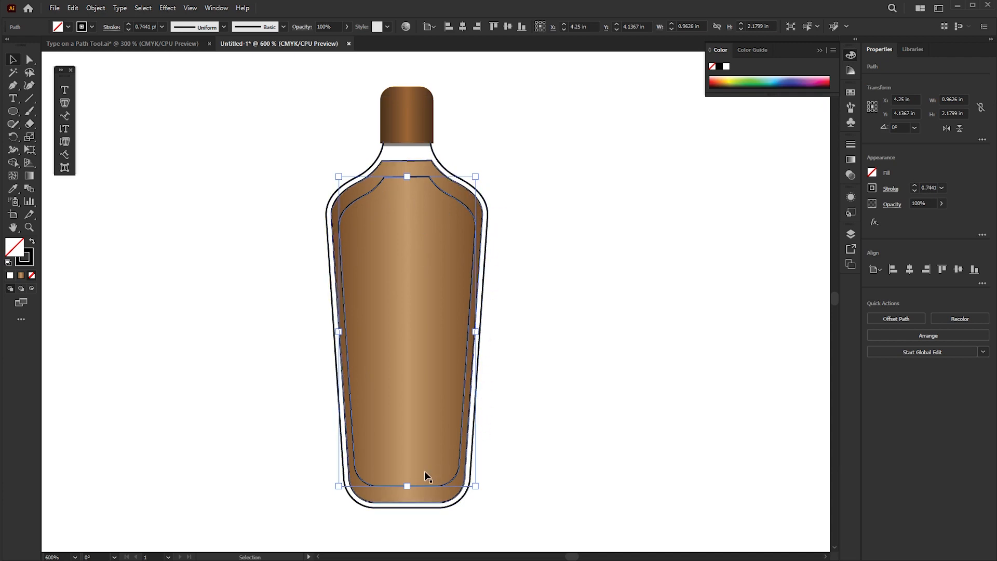
{"action": "scroll", "coordinate": [456, 467], "scroll_direction": "up", "scroll_amount": 1}
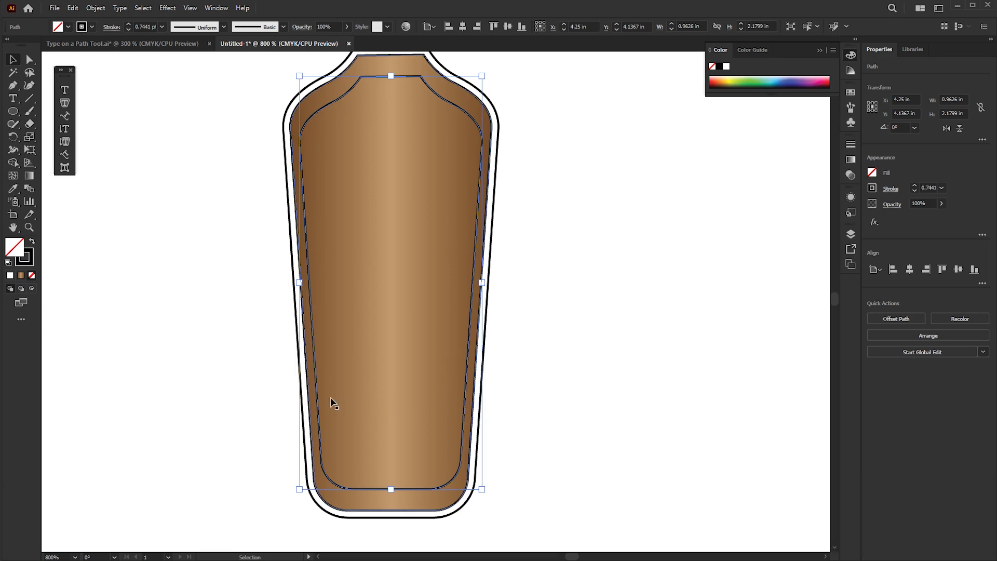
{"action": "scroll", "coordinate": [328, 347], "scroll_direction": "down", "scroll_amount": 2}
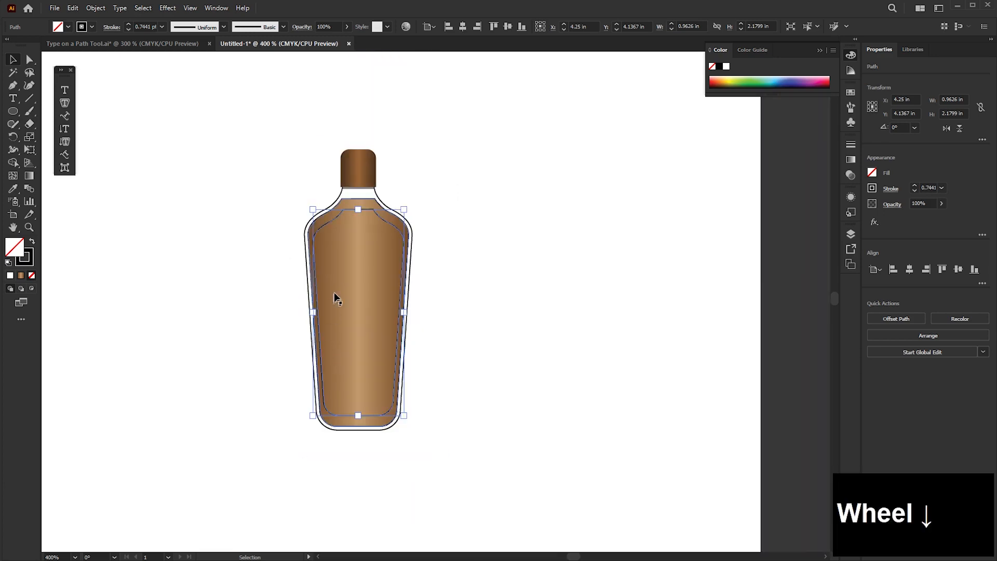
Move the scaled-down outline off the bottle to the right and delete it.
{"action": "left_click_drag", "start_coordinate": [317, 270], "coordinate": [435, 316]}
{"action": "scroll", "coordinate": [341, 419], "scroll_direction": "up", "scroll_amount": 1}
{"action": "key", "text": "space"}
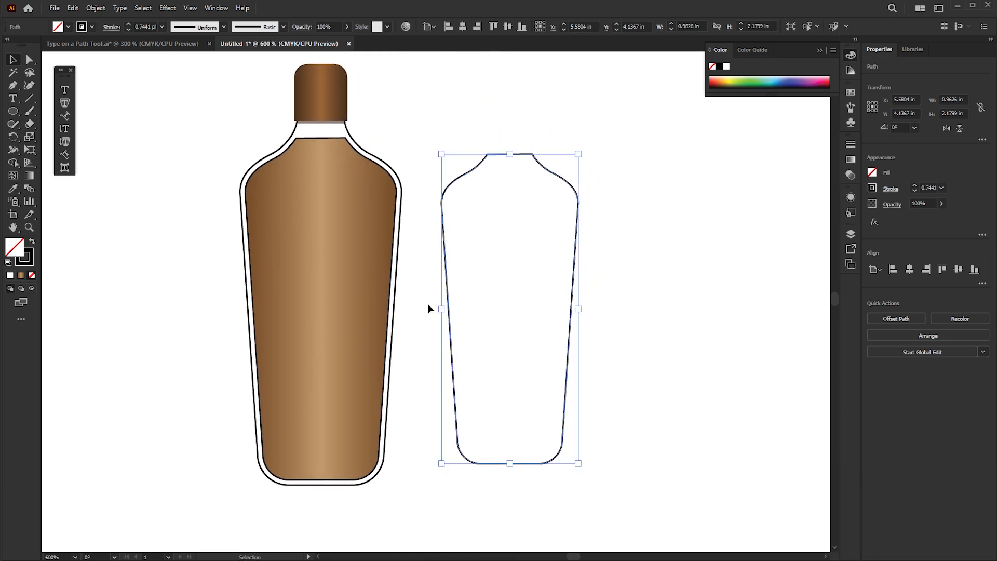
{"action": "key", "text": "Delete"}
Make a fresh full-size copy of the gradient bottle body beside the bottle and remove its fill.
{"action": "left_click", "coordinate": [328, 249]}
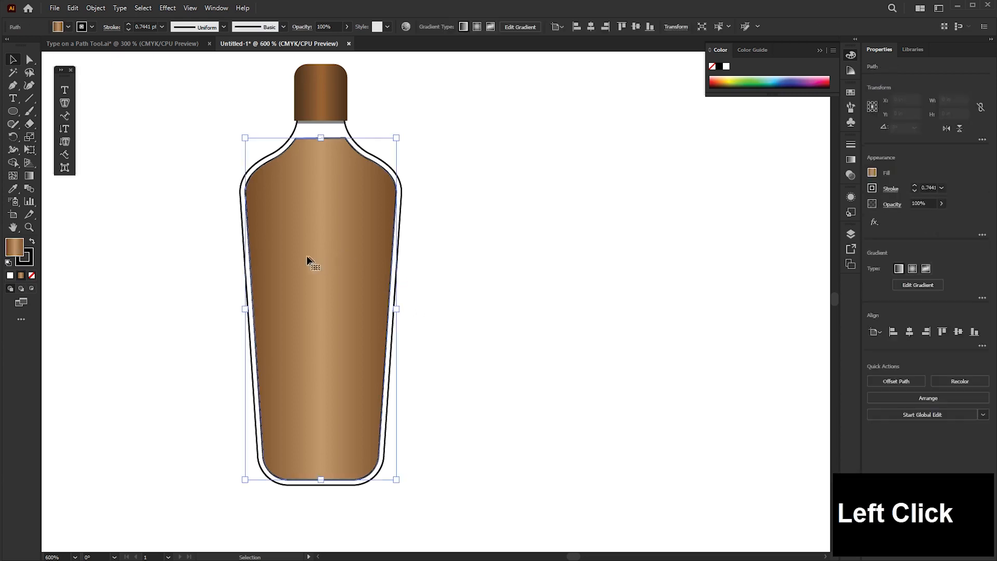
{"action": "left_click", "coordinate": [436, 254]}
{"action": "left_click_drag", "start_coordinate": [329, 247], "coordinate": [530, 250]}
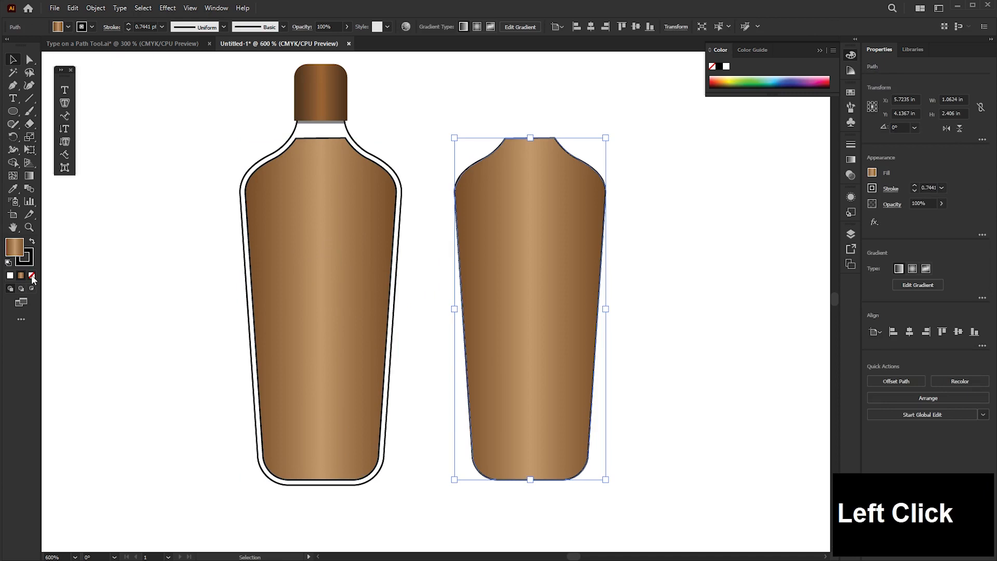
{"action": "left_click", "coordinate": [31, 277]}
Offset the bottle body outline inward by -0.1389 in with Offset Path, using miter joins and previewing the result, and deselect it.
{"action": "left_click", "coordinate": [94, 8]}
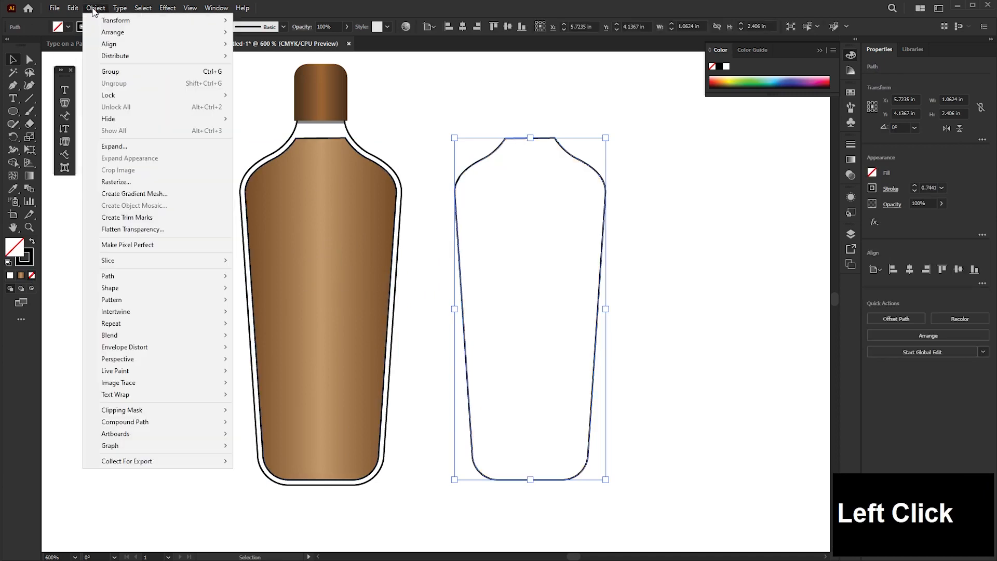
{"action": "left_click", "coordinate": [151, 276]}
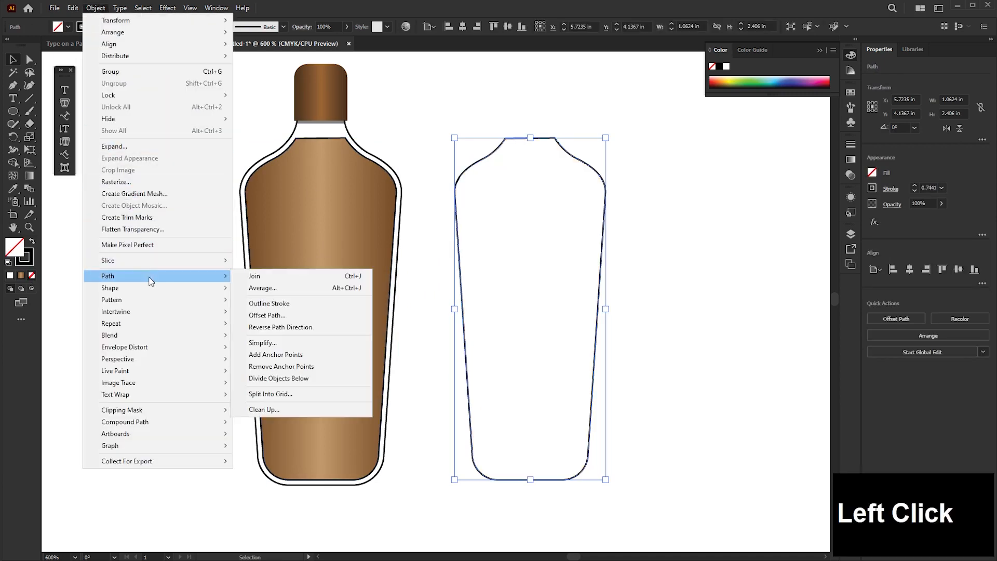
{"action": "left_click", "coordinate": [267, 316]}
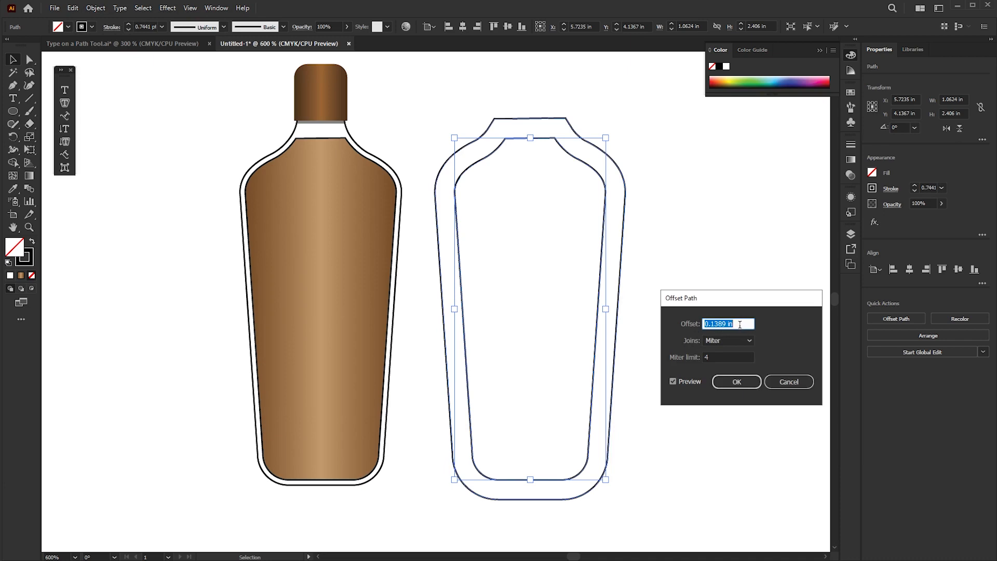
{"action": "left_click", "coordinate": [706, 324]}
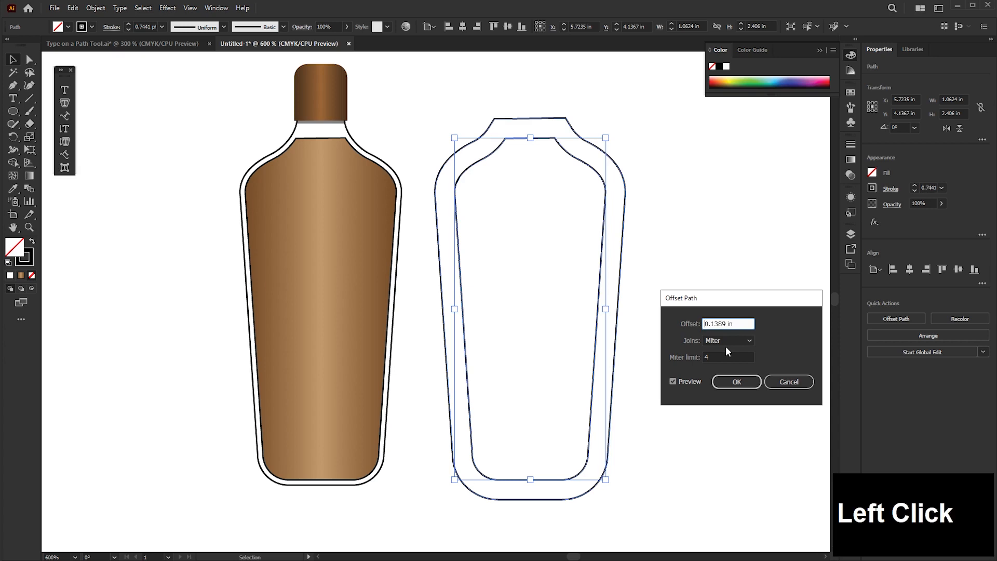
{"action": "type", "text": "-"}
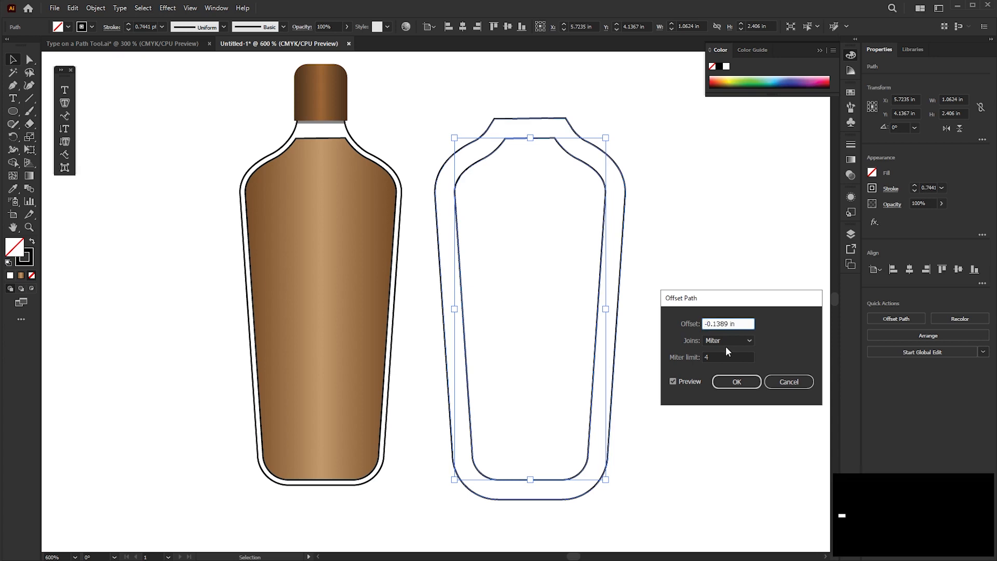
{"action": "left_click", "coordinate": [676, 380]}
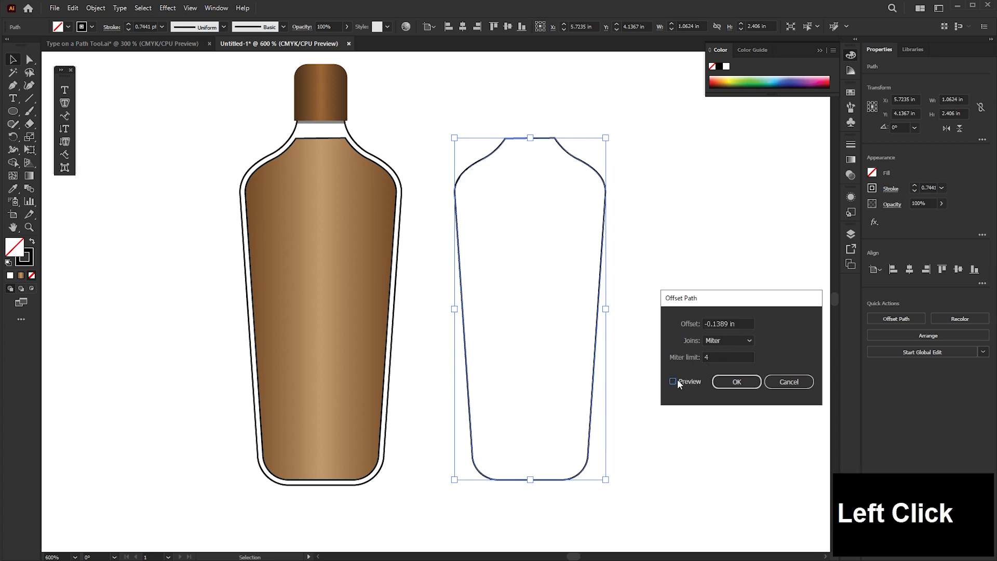
{"action": "left_click", "coordinate": [676, 381]}
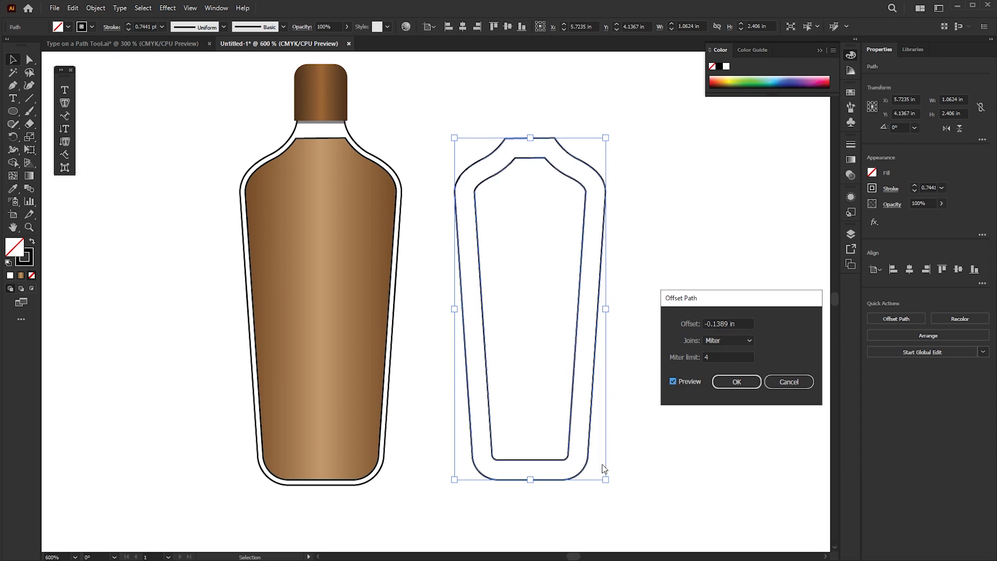
{"action": "left_click", "coordinate": [737, 383]}
{"action": "left_click", "coordinate": [602, 221]}
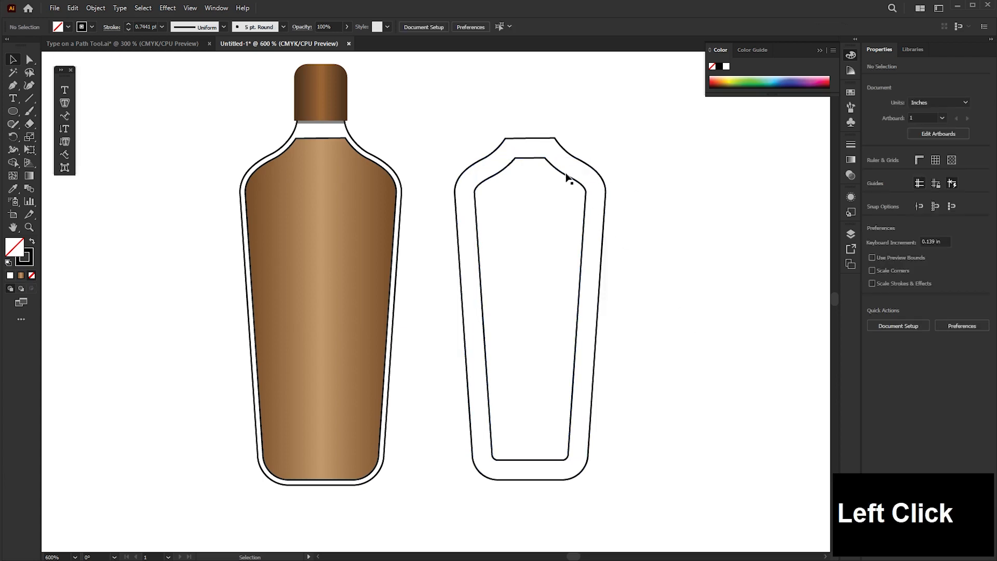
Move the inset outline onto the middle of the gradient bottle body and deselect it.
{"action": "left_click_drag", "start_coordinate": [567, 175], "coordinate": [354, 176]}
{"action": "scroll", "coordinate": [276, 307], "scroll_direction": "up", "scroll_amount": 1}
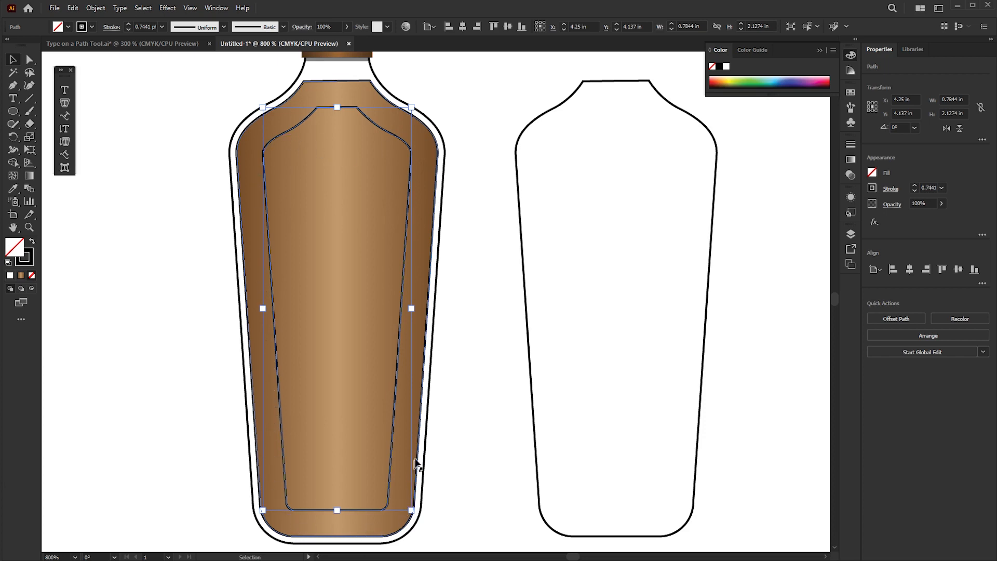
{"action": "left_click", "coordinate": [452, 422]}
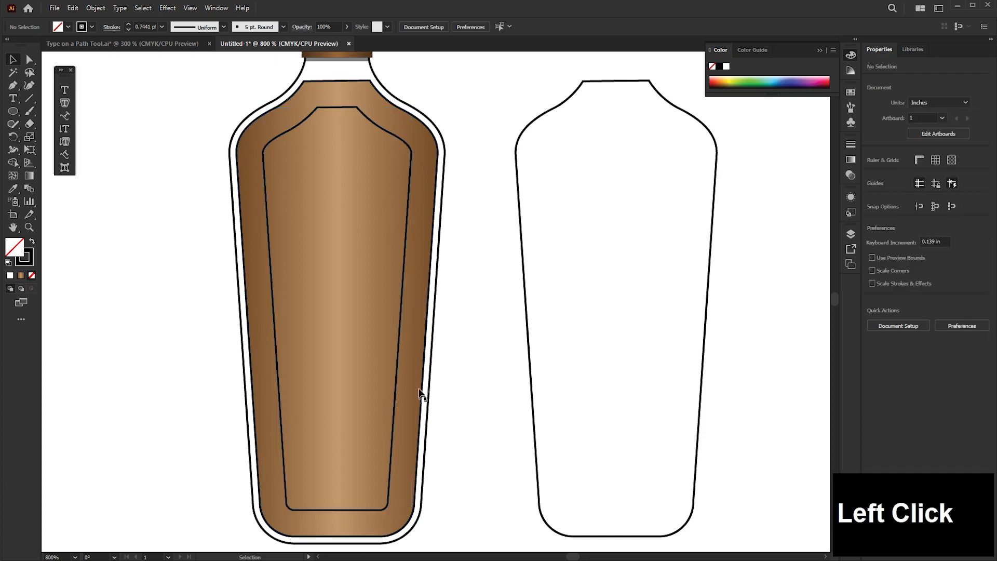
Place Type on a Path placeholder text along the inset outline, starting at the middle of its top edge.
{"action": "left_click", "coordinate": [398, 358]}
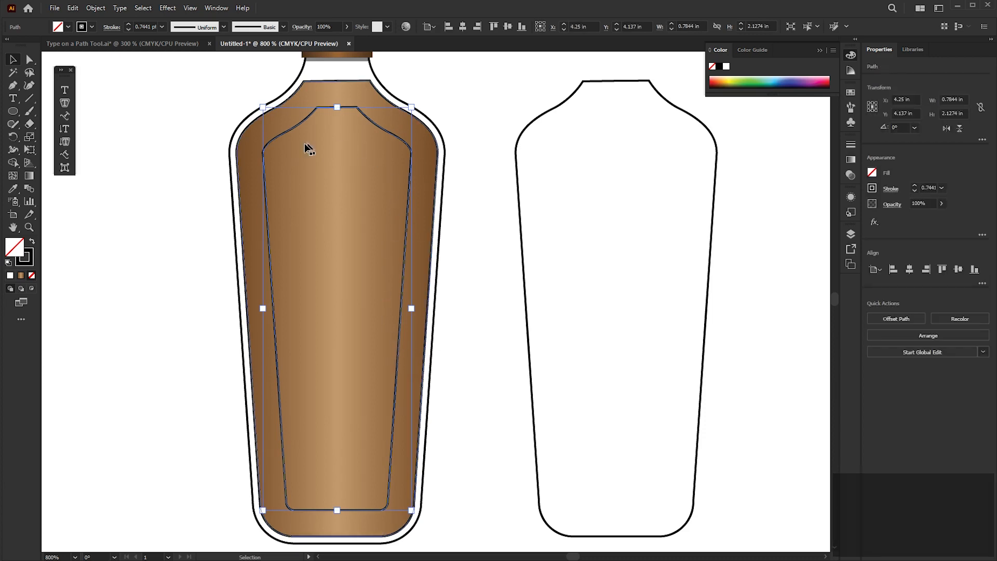
{"action": "left_click", "coordinate": [66, 118]}
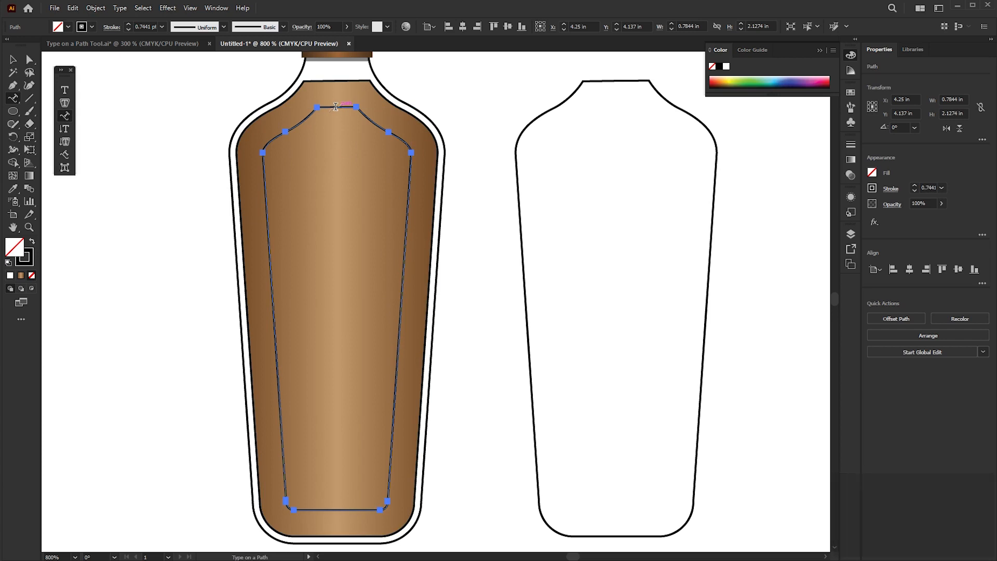
{"action": "left_click", "coordinate": [335, 107]}
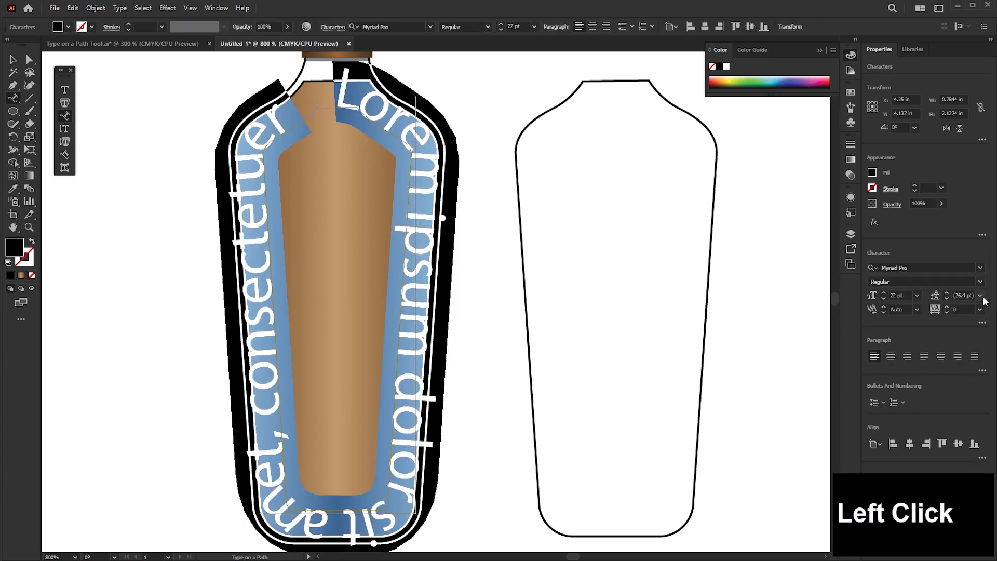
Reduce the path text's font size to 8 pt and finish text editing.
{"action": "left_click", "coordinate": [883, 299]}
{"action": "left_click", "coordinate": [883, 297]}
{"action": "left_click", "coordinate": [883, 297]}
{"action": "left_click", "coordinate": [883, 297]}
{"action": "left_click", "coordinate": [883, 297]}
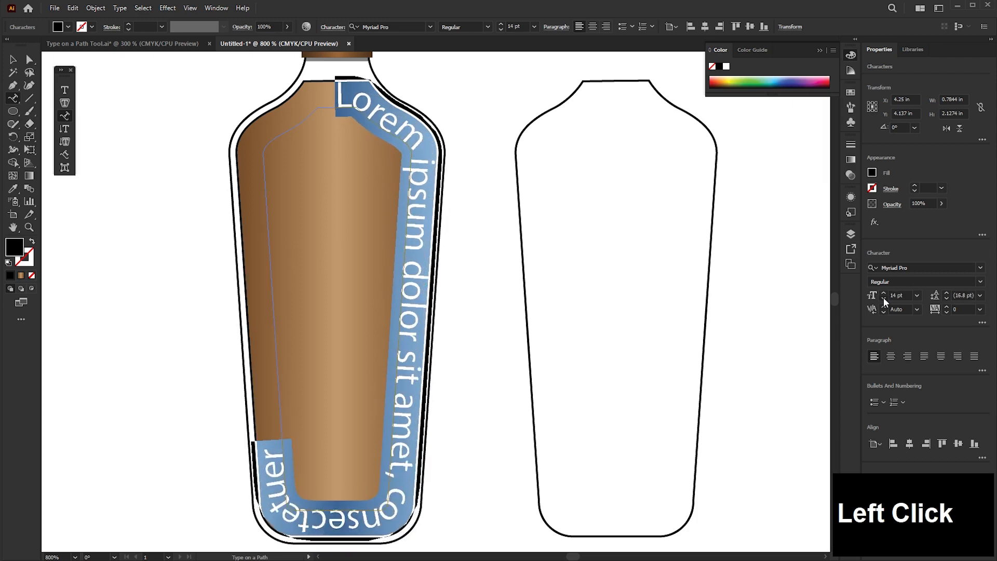
{"action": "left_click", "coordinate": [883, 297]}
{"action": "left_click", "coordinate": [883, 297]}
{"action": "left_click", "coordinate": [884, 296]}
{"action": "left_click", "coordinate": [883, 297]}
{"action": "left_click", "coordinate": [883, 297]}
{"action": "left_click", "coordinate": [883, 297]}
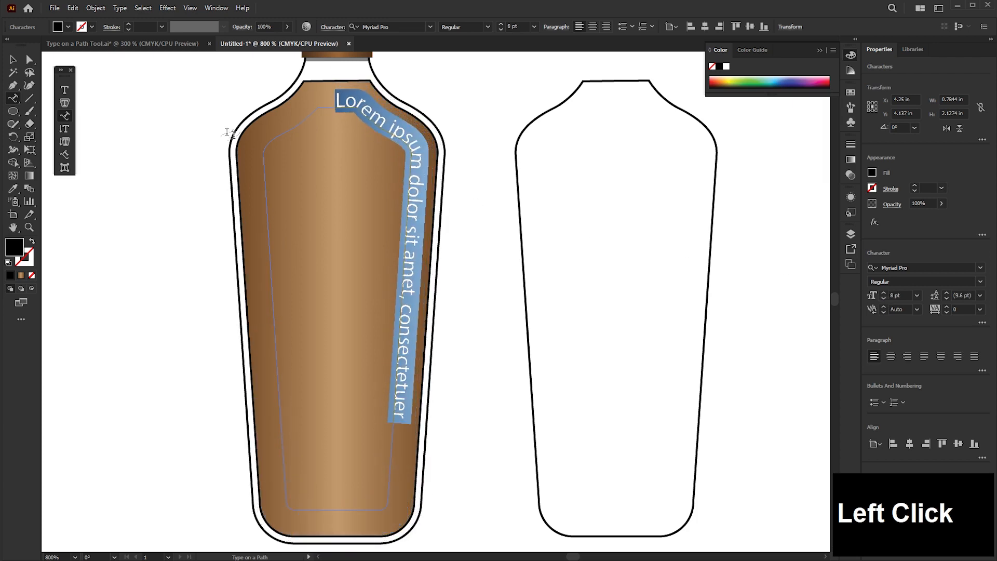
{"action": "left_click", "coordinate": [14, 60]}
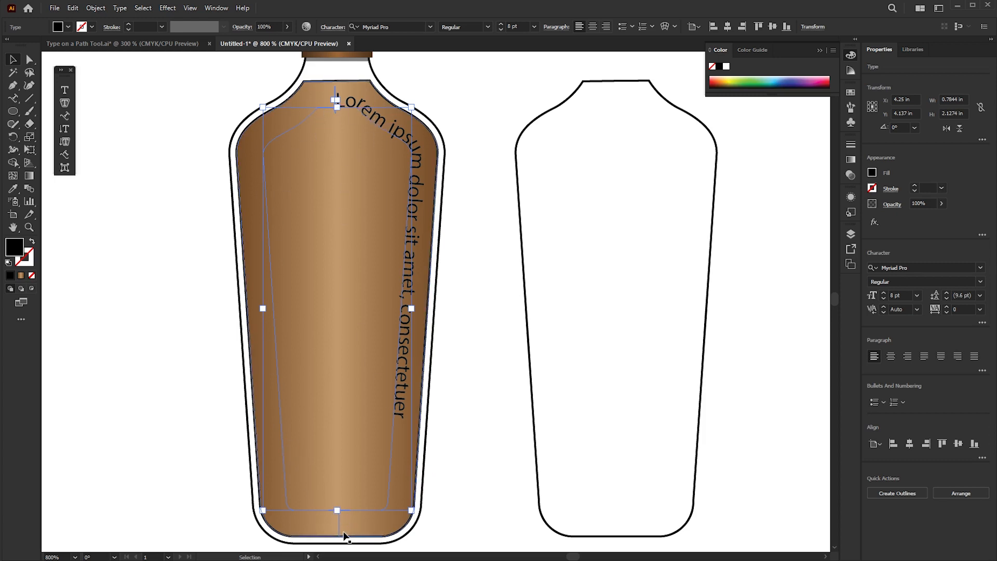
Reposition the path text's start and end brackets so the text runs from the bottle's left side over both shoulders to its right side.
{"action": "scroll", "coordinate": [334, 99], "scroll_direction": "up", "scroll_amount": 2}
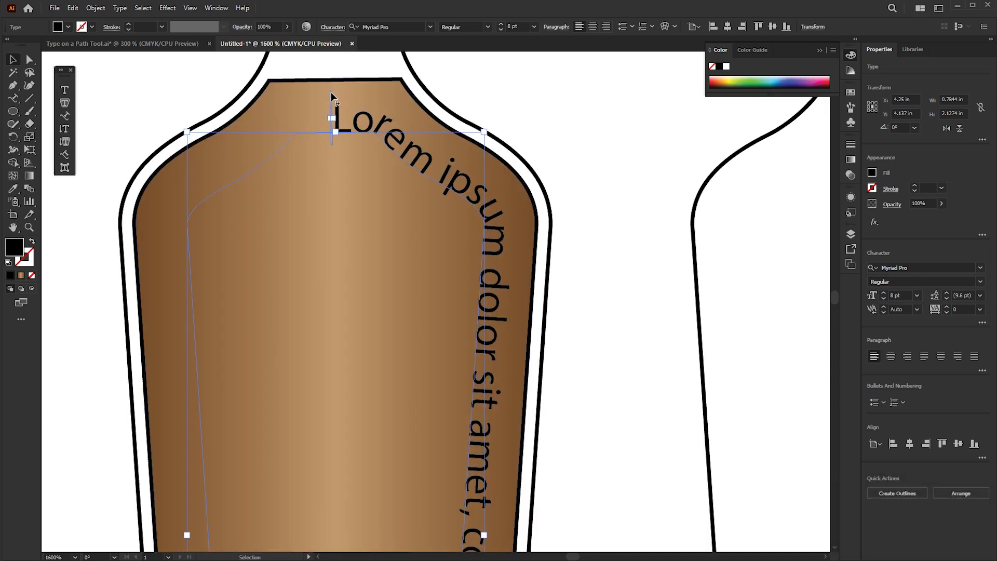
{"action": "left_click_drag", "start_coordinate": [331, 92], "coordinate": [254, 114]}
{"action": "left_click_drag", "start_coordinate": [200, 190], "coordinate": [200, 190]}
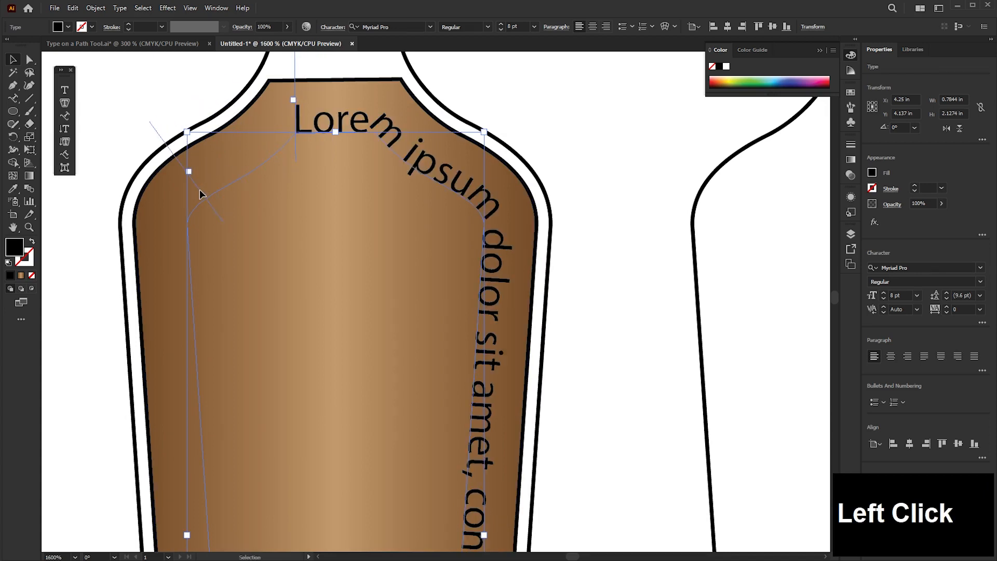
{"action": "scroll", "coordinate": [427, 210], "scroll_direction": "down", "scroll_amount": 2}
{"action": "key", "text": "space"}
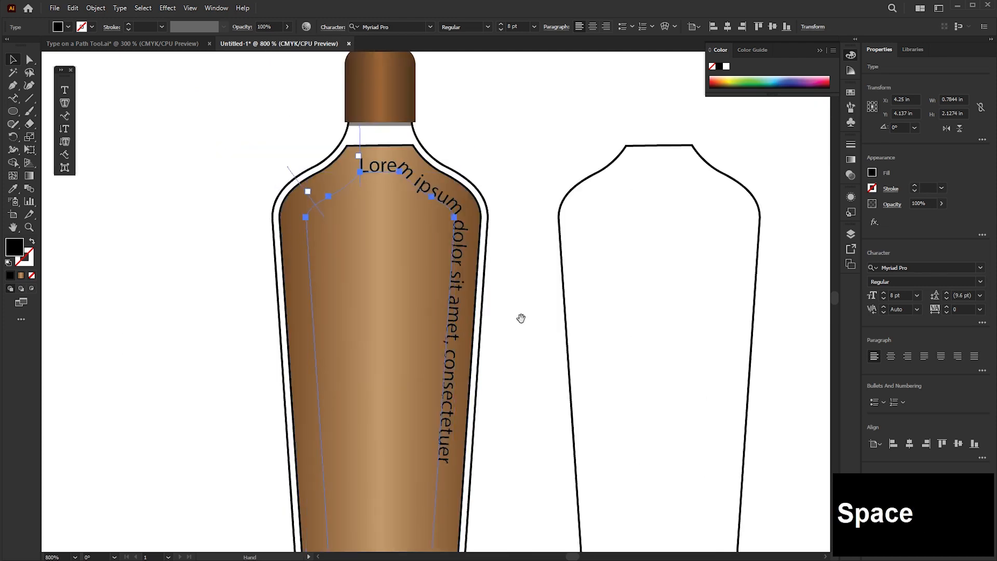
{"action": "left_click_drag", "start_coordinate": [520, 319], "coordinate": [507, 261]}
{"action": "left_click", "coordinate": [279, 123]}
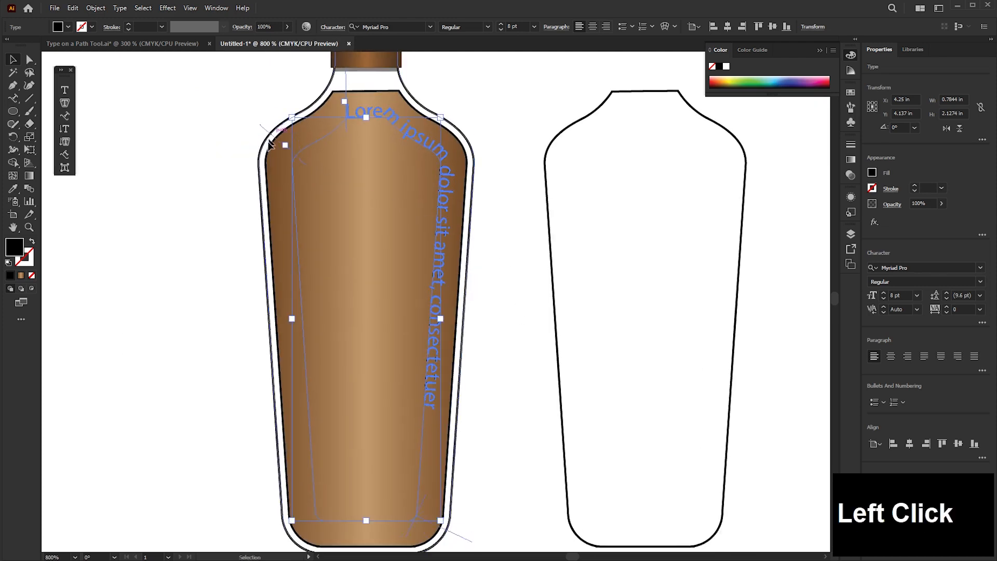
{"action": "left_click_drag", "start_coordinate": [399, 522], "coordinate": [438, 480]}
{"action": "left_click_drag", "start_coordinate": [346, 87], "coordinate": [272, 254]}
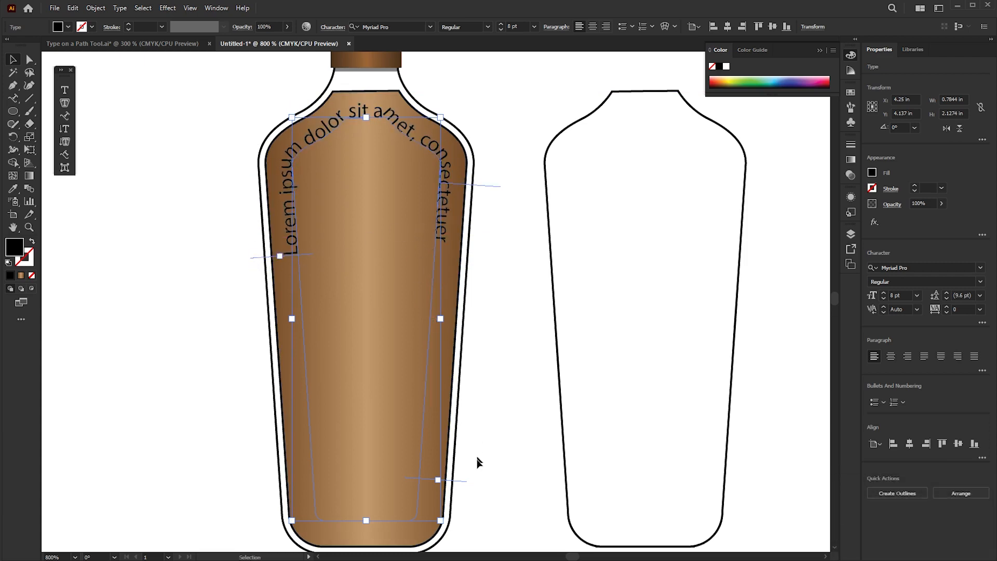
{"action": "left_click_drag", "start_coordinate": [465, 486], "coordinate": [463, 357]}
Recolor the path text white and enlarge its font size to 10 pt.
{"action": "double_click", "coordinate": [19, 248]}
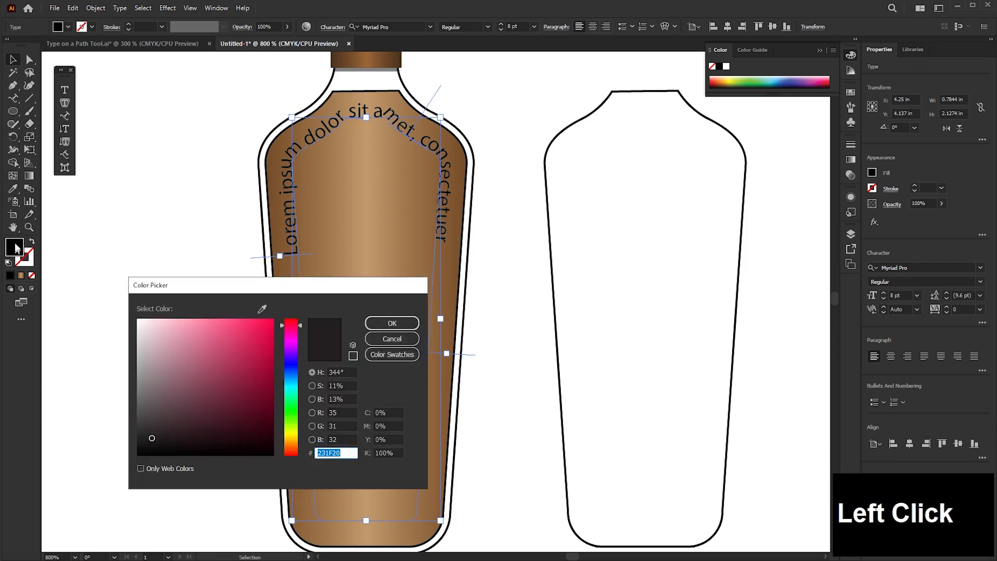
{"action": "left_click", "coordinate": [137, 319]}
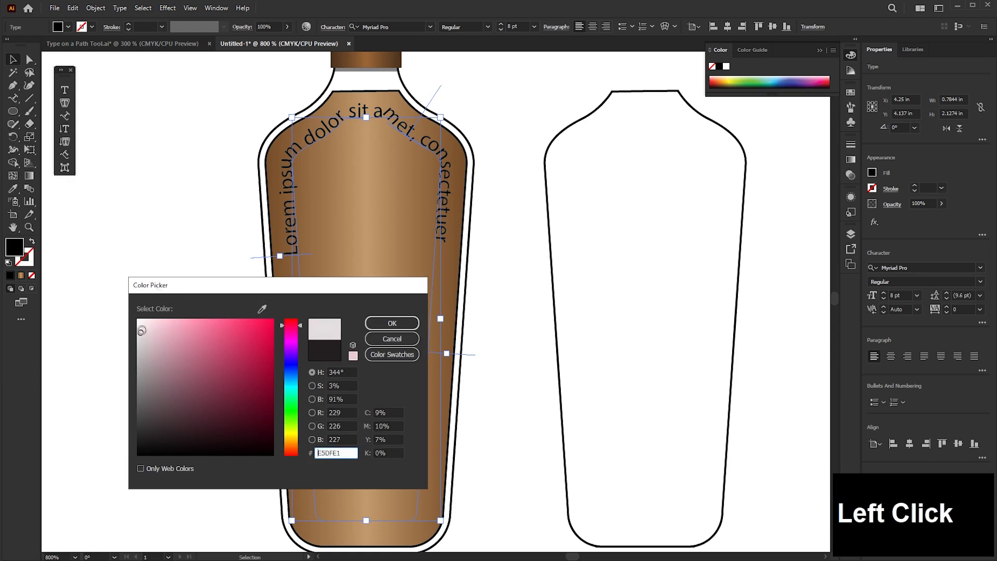
{"action": "left_click", "coordinate": [391, 322]}
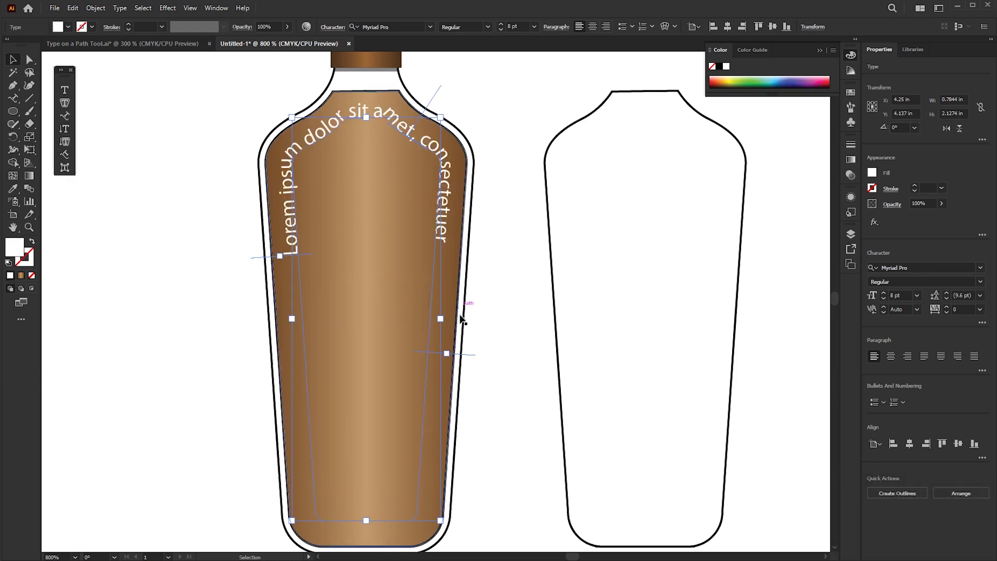
{"action": "left_click", "coordinate": [884, 294]}
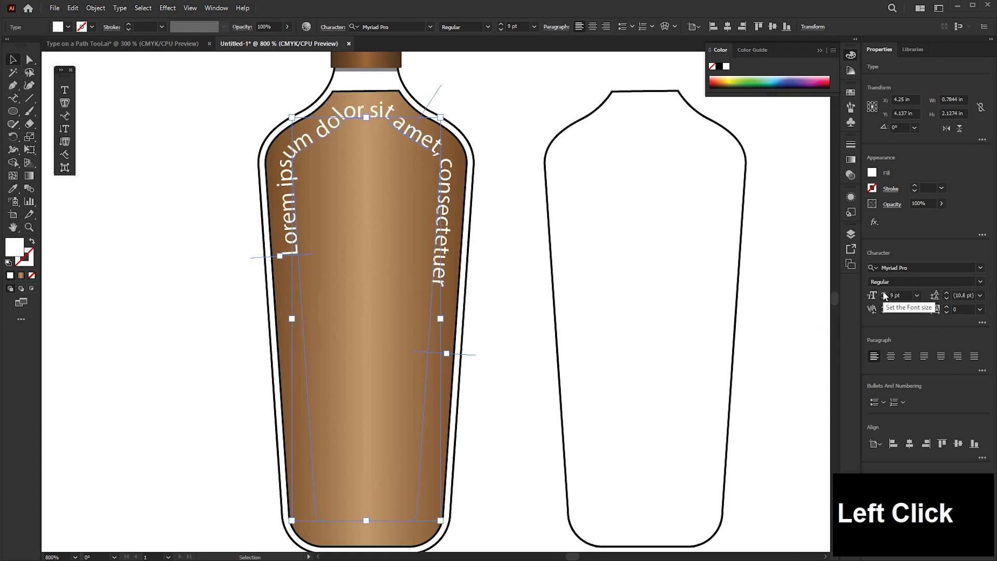
{"action": "left_click", "coordinate": [884, 294]}
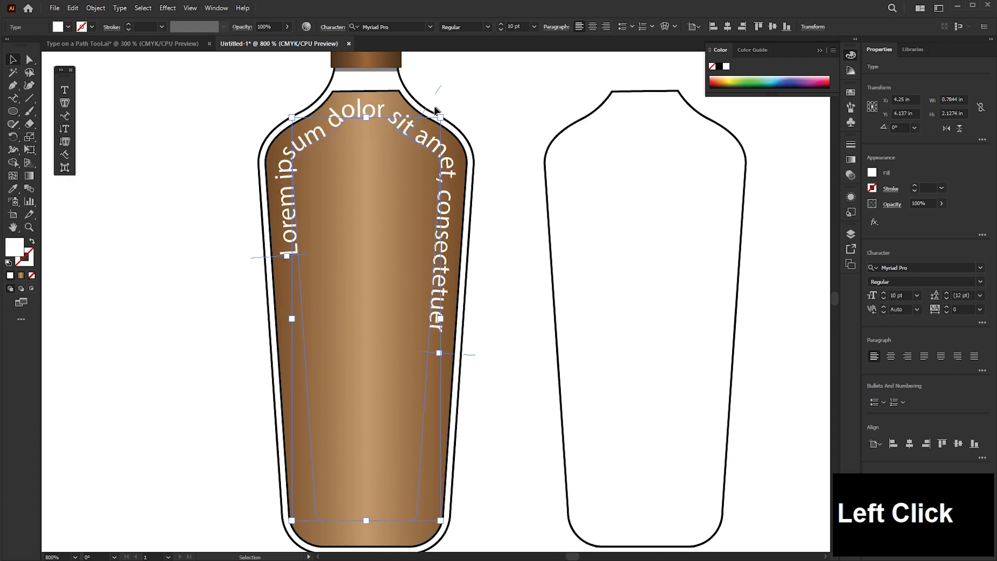
Balance the path text over the bottle's shoulders by adjusting its start, center and end brackets, and deselect it.
{"action": "left_click_drag", "start_coordinate": [424, 115], "coordinate": [393, 99]}
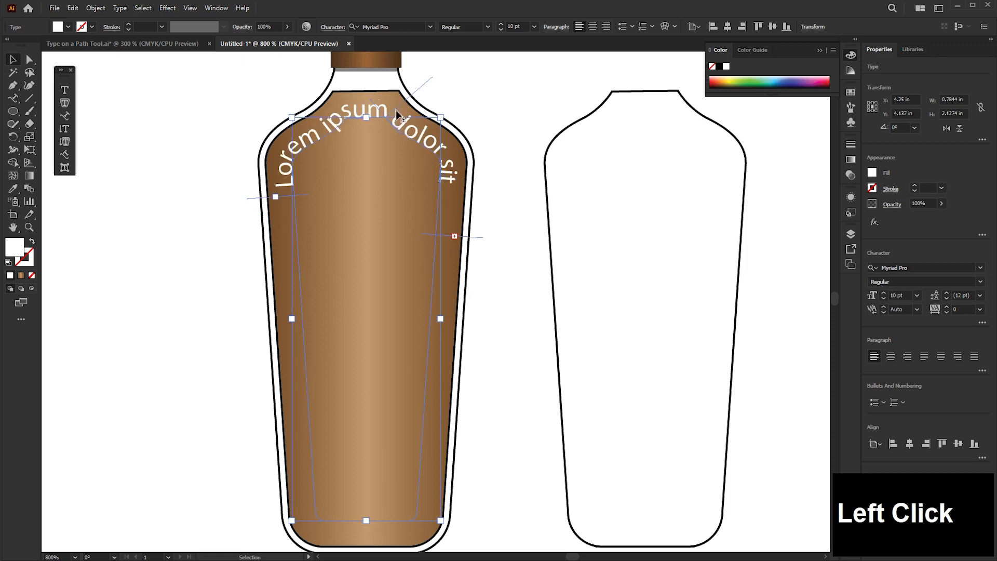
{"action": "left_click_drag", "start_coordinate": [470, 243], "coordinate": [474, 299]}
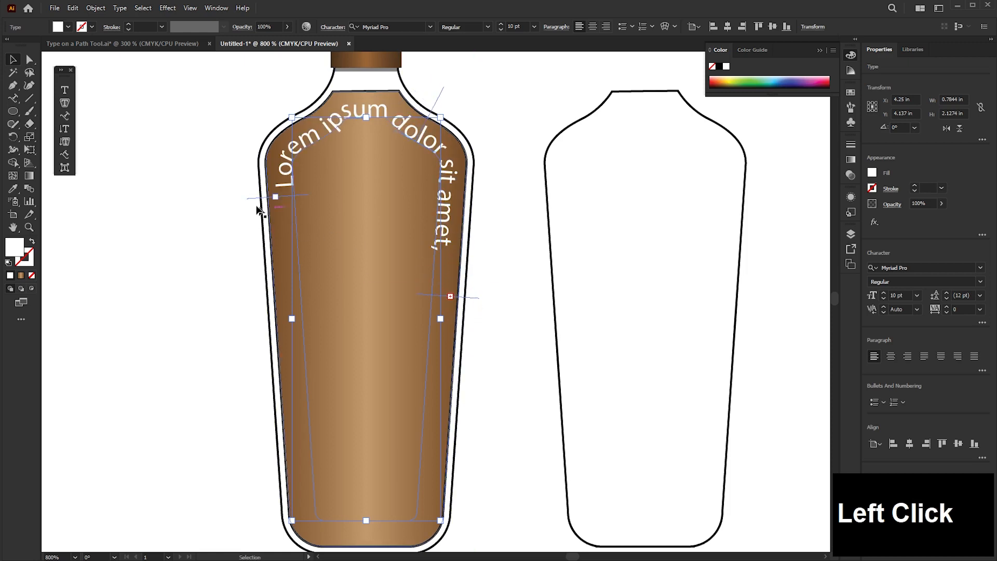
{"action": "left_click_drag", "start_coordinate": [257, 203], "coordinate": [254, 318]}
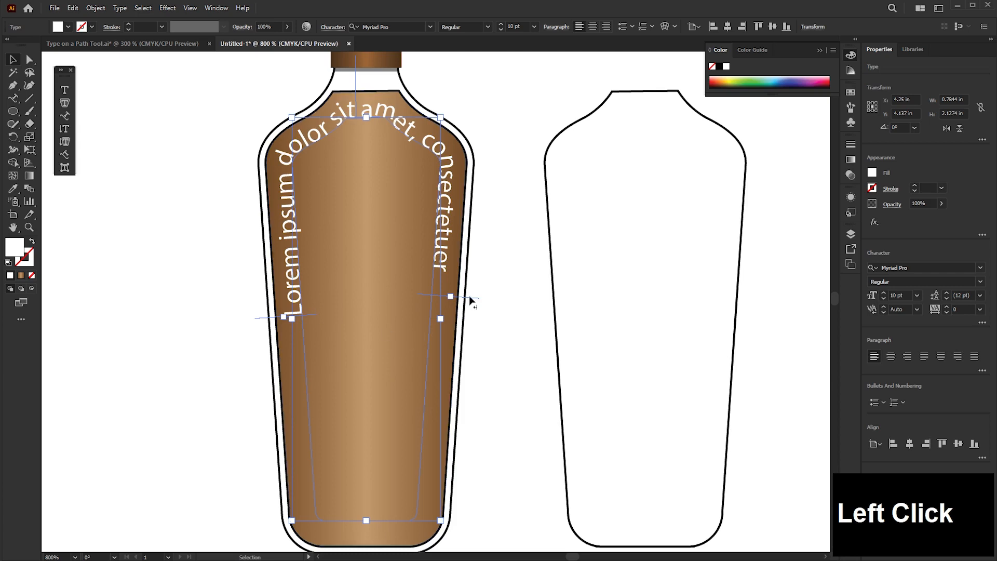
{"action": "left_click_drag", "start_coordinate": [469, 297], "coordinate": [468, 320]}
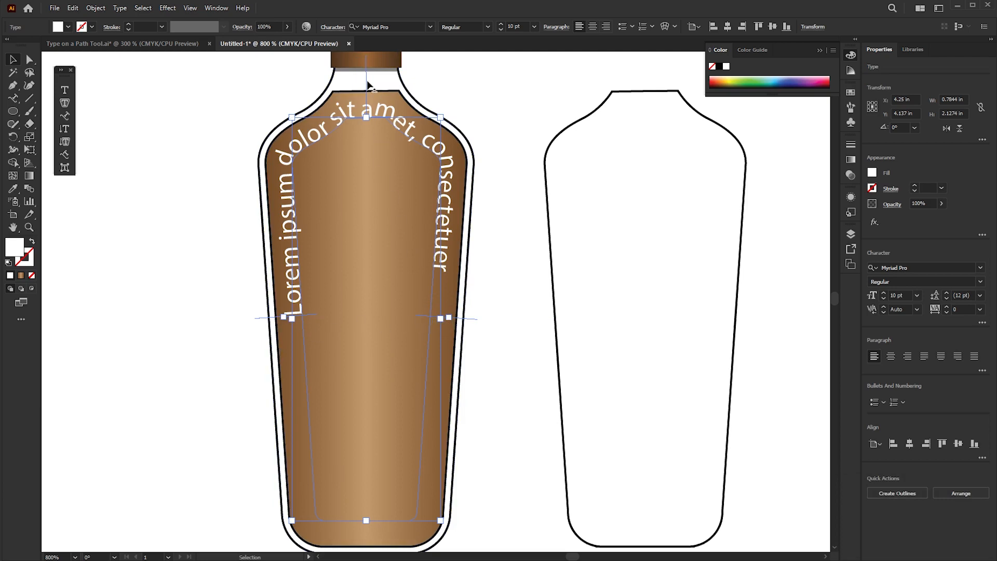
{"action": "left_click_drag", "start_coordinate": [367, 83], "coordinate": [395, 82]}
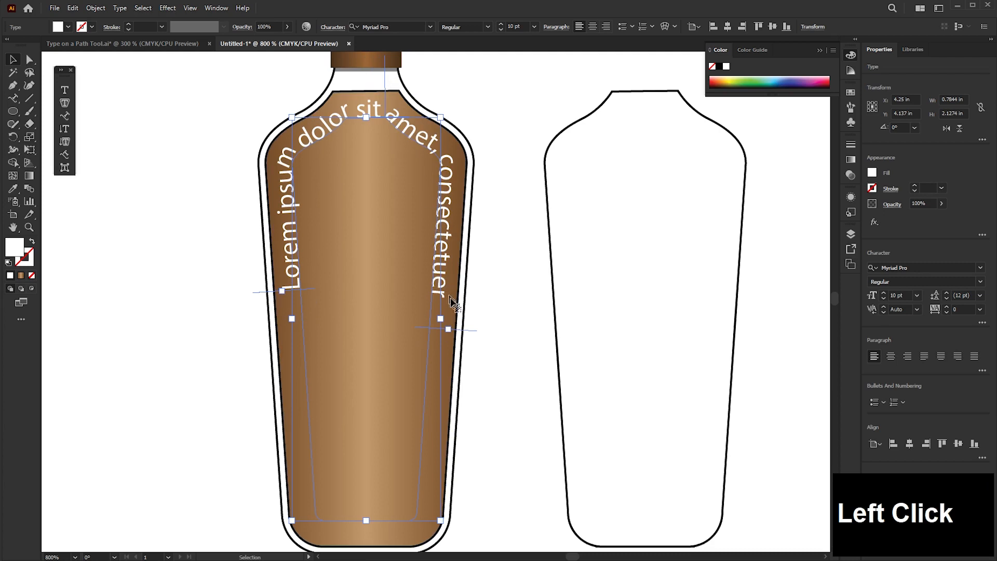
{"action": "left_click_drag", "start_coordinate": [462, 331], "coordinate": [459, 305]}
{"action": "left_click", "coordinate": [500, 119]}
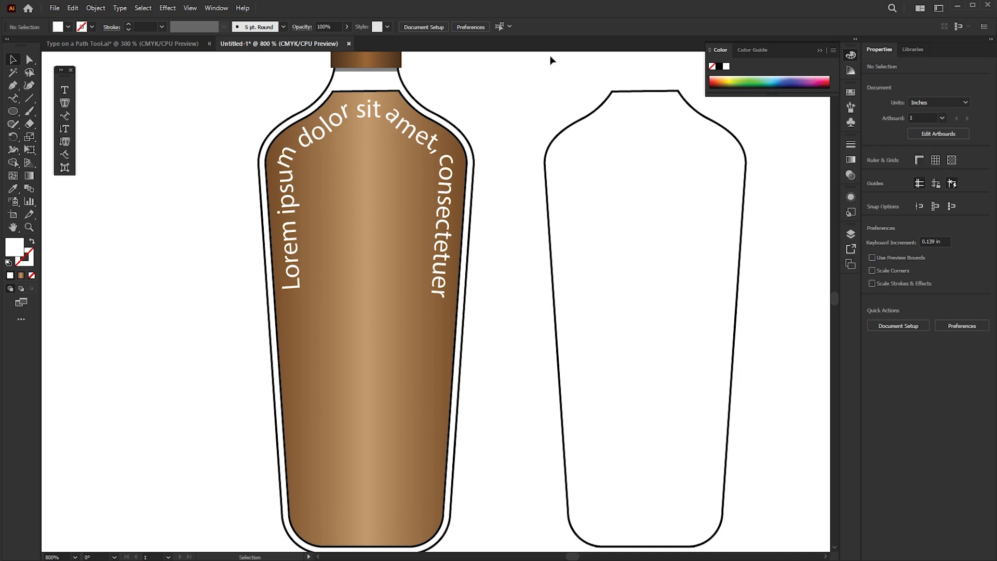
Show the rulers, place a horizontal guide at about Y 4.03 in, and level the two text ends against it.
{"action": "left_click", "coordinate": [918, 161]}
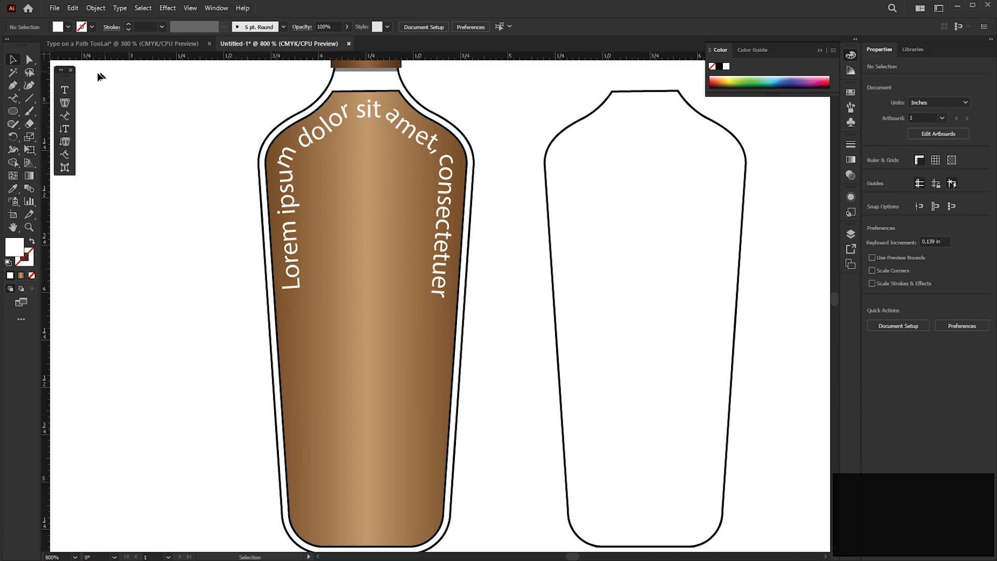
{"action": "left_click_drag", "start_coordinate": [228, 61], "coordinate": [234, 299]}
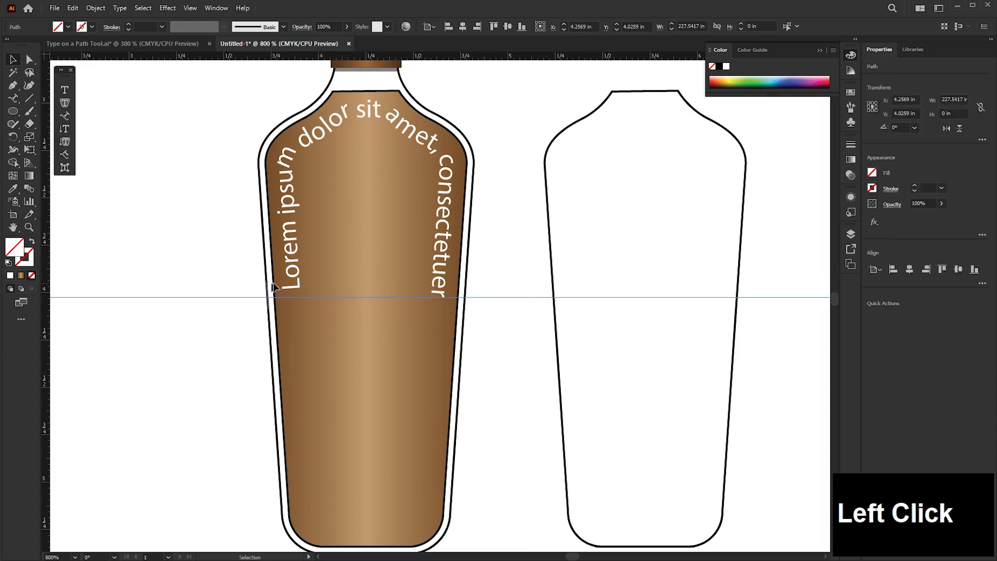
{"action": "scroll", "coordinate": [288, 283], "scroll_direction": "up", "scroll_amount": 3}
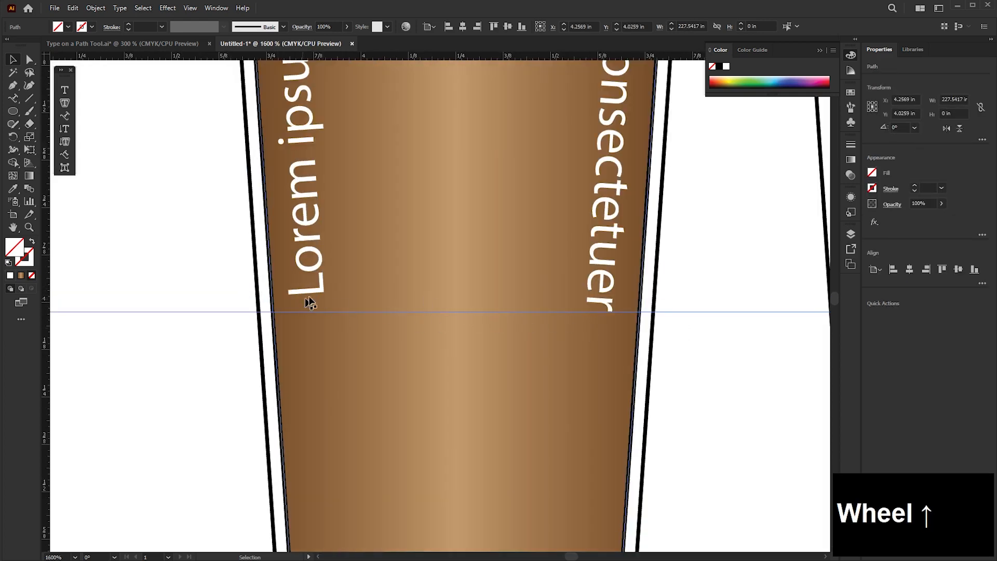
{"action": "left_click", "coordinate": [301, 299]}
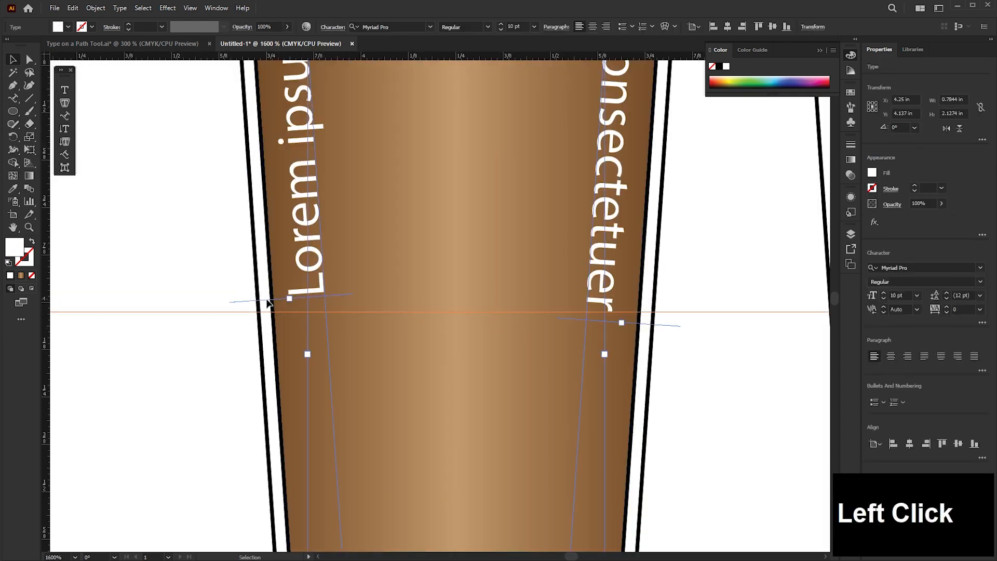
{"action": "left_click_drag", "start_coordinate": [267, 302], "coordinate": [277, 312]}
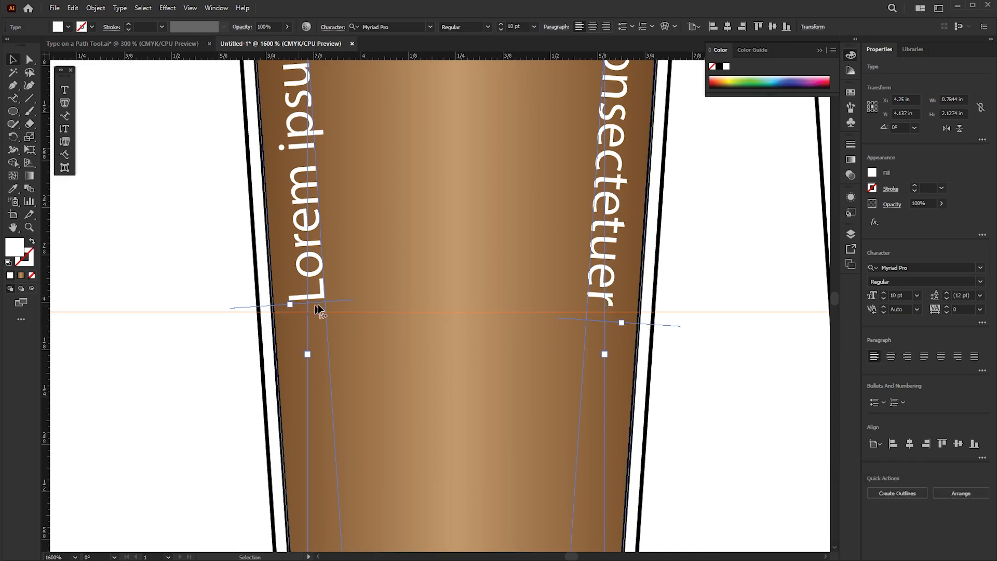
Select the horizontal guide and delete it.
{"action": "scroll", "coordinate": [450, 305], "scroll_direction": "down", "scroll_amount": 2}
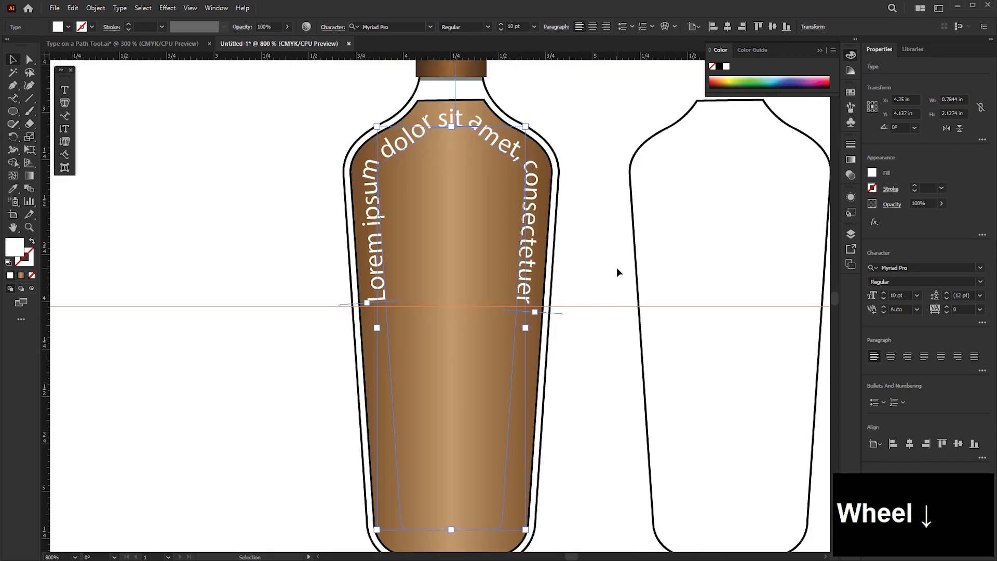
{"action": "left_click_drag", "start_coordinate": [608, 262], "coordinate": [581, 345]}
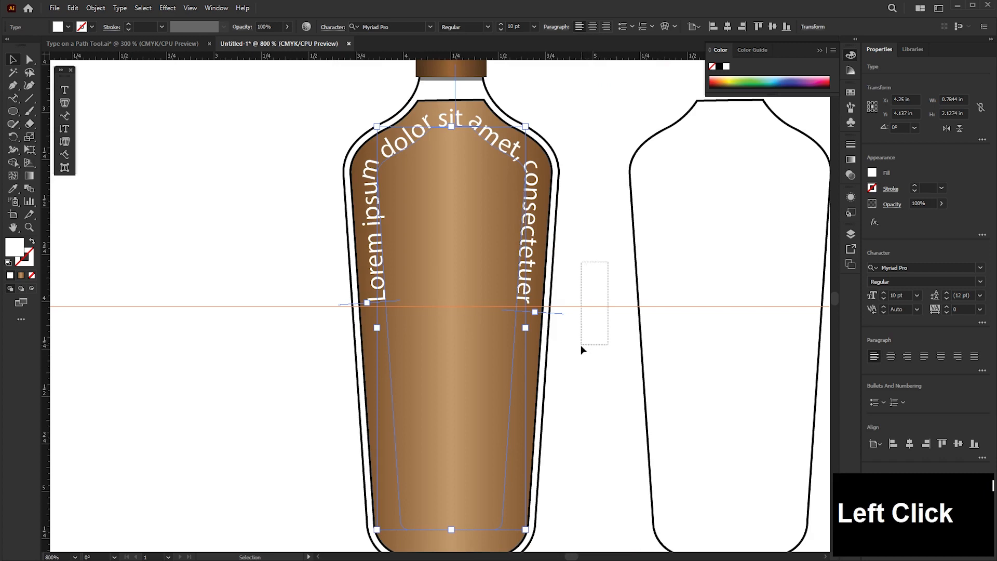
{"action": "left_click_drag", "start_coordinate": [580, 345], "coordinate": [581, 345]}
{"action": "left_click_drag", "start_coordinate": [607, 260], "coordinate": [566, 395]}
{"action": "left_click", "coordinate": [567, 396]}
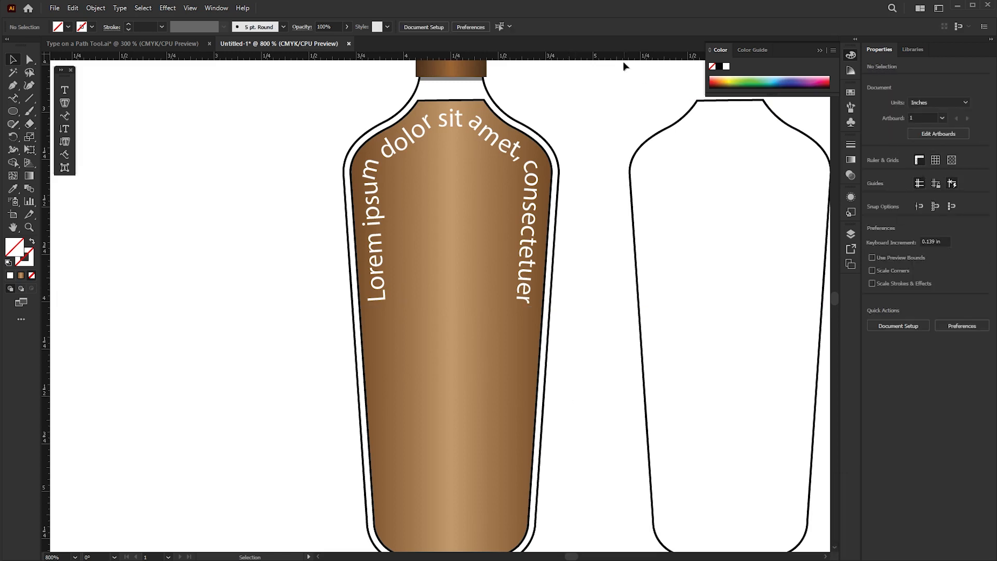
Hide the rulers and switch to the Type on a Path Tool.ai document.
{"action": "left_click", "coordinate": [919, 160]}
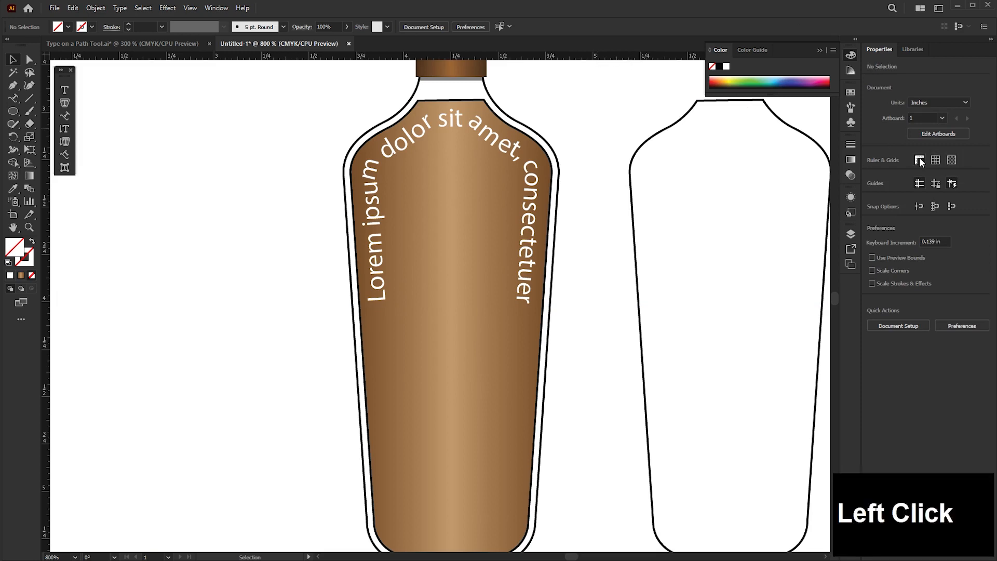
{"action": "scroll", "coordinate": [542, 234], "scroll_direction": "down", "scroll_amount": 2}
{"action": "scroll", "coordinate": [558, 206], "scroll_direction": "up", "scroll_amount": 1}
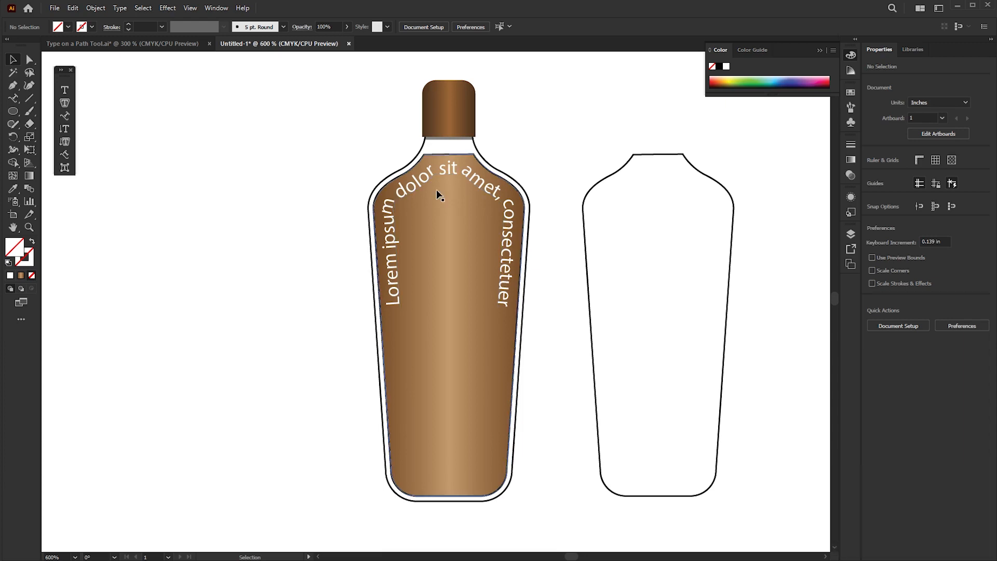
{"action": "left_click", "coordinate": [114, 46]}
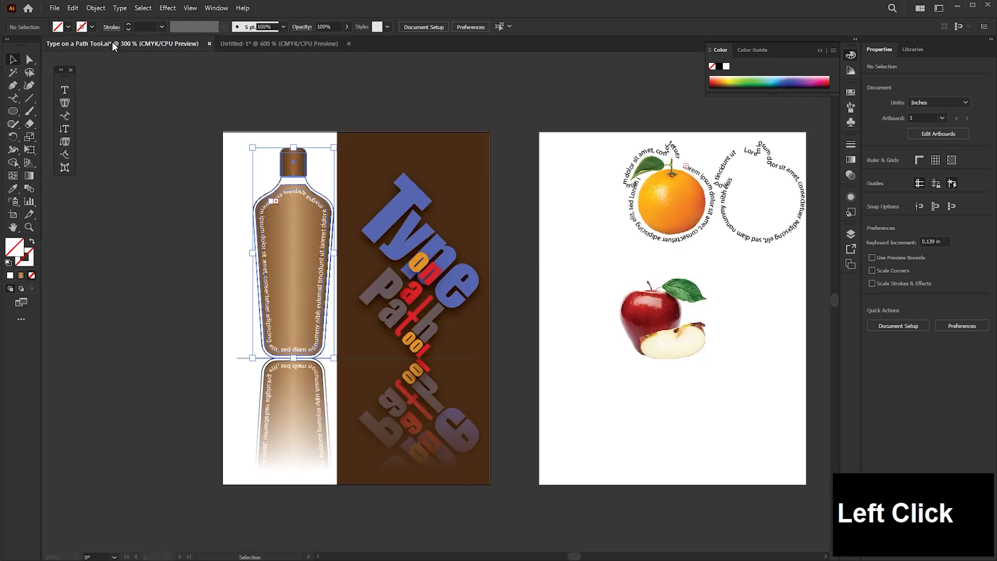
Switch to the Untitled-1 document and set the font size of the bottle's path text to 9 pt.
{"action": "left_click", "coordinate": [312, 216]}
{"action": "scroll", "coordinate": [270, 254], "scroll_direction": "up", "scroll_amount": 2}
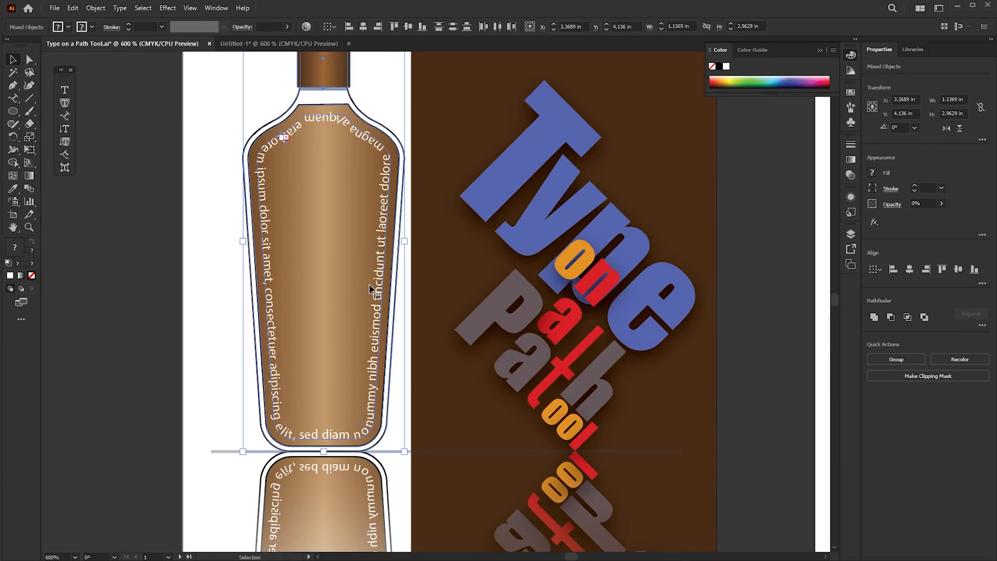
{"action": "scroll", "coordinate": [344, 232], "scroll_direction": "down", "scroll_amount": 2}
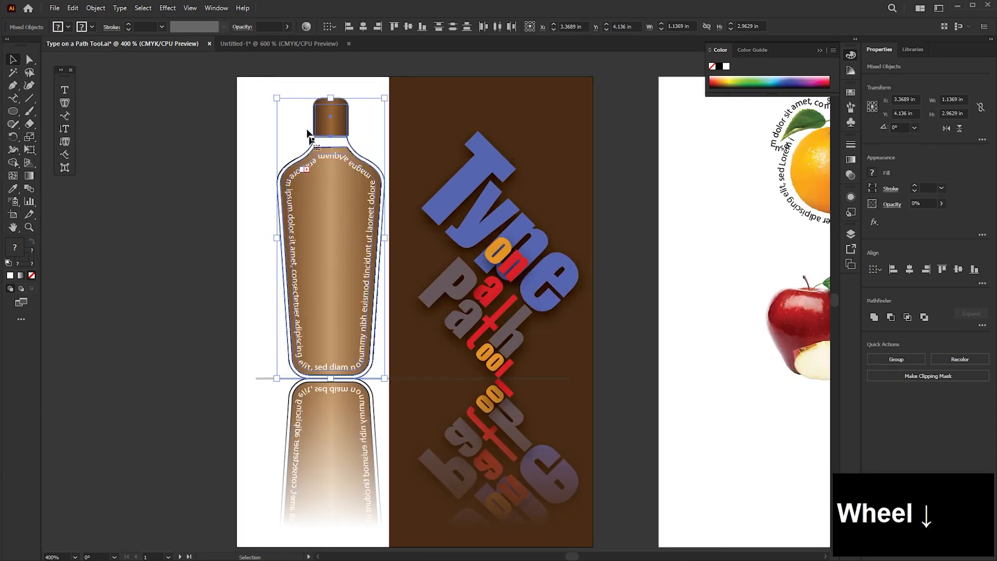
{"action": "left_click", "coordinate": [233, 44]}
{"action": "left_click", "coordinate": [437, 180]}
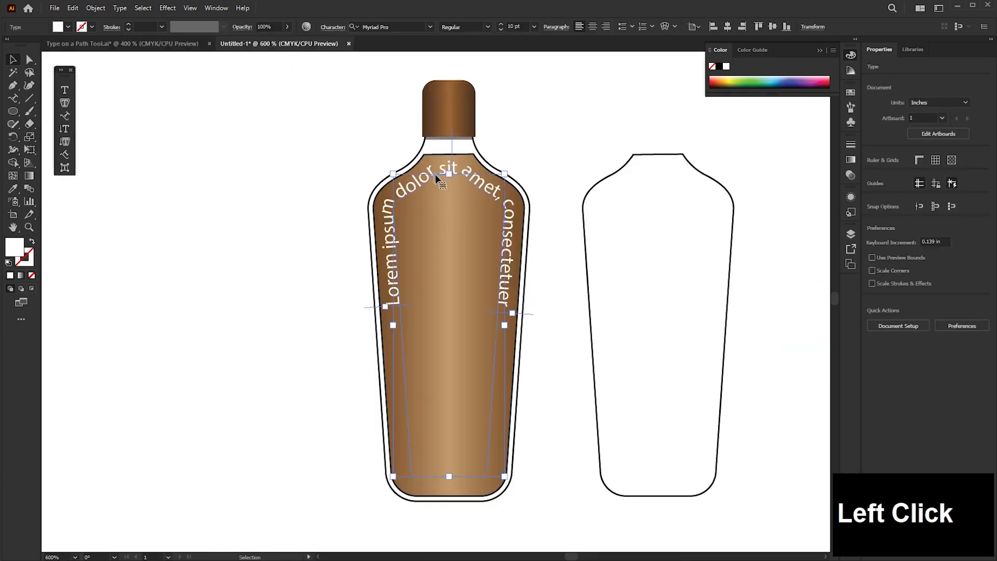
{"action": "scroll", "coordinate": [451, 150], "scroll_direction": "up", "scroll_amount": 1}
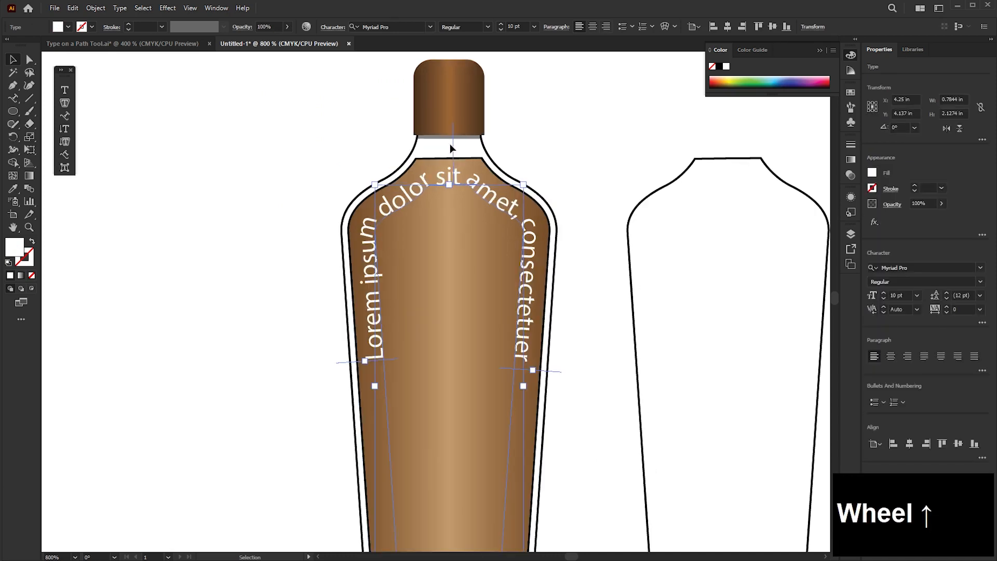
{"action": "left_click", "coordinate": [884, 299]}
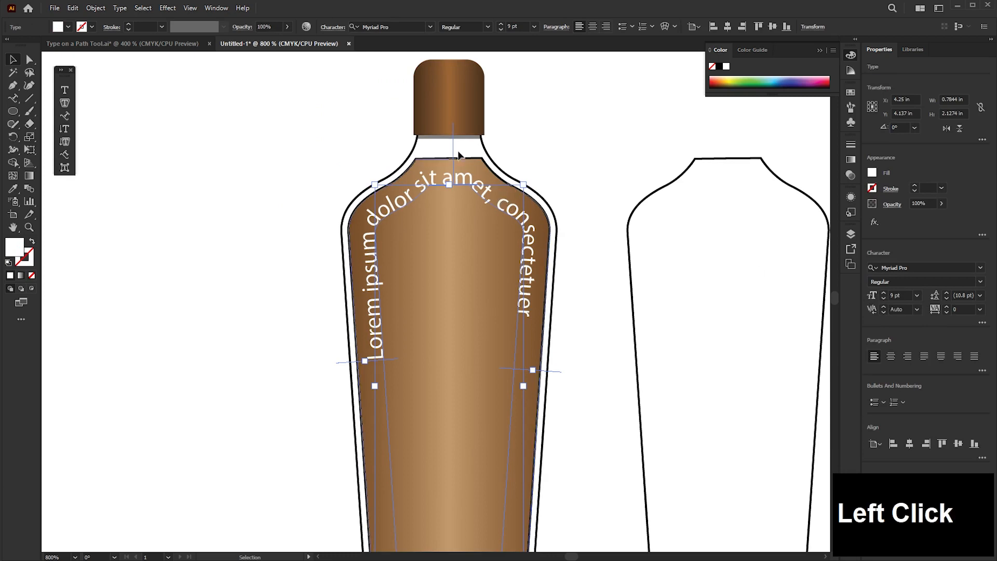
Try flipping the bottle text inside its path, then return it and reposition the brackets so it runs from one shoulder down the opposite side.
{"action": "left_click_drag", "start_coordinate": [452, 145], "coordinate": [455, 192]}
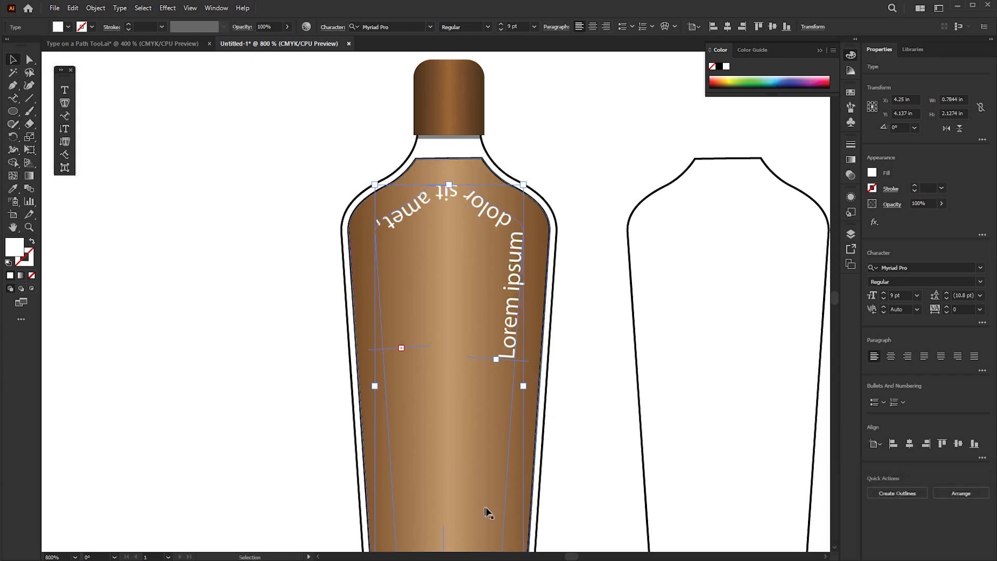
{"action": "left_click", "coordinate": [835, 550]}
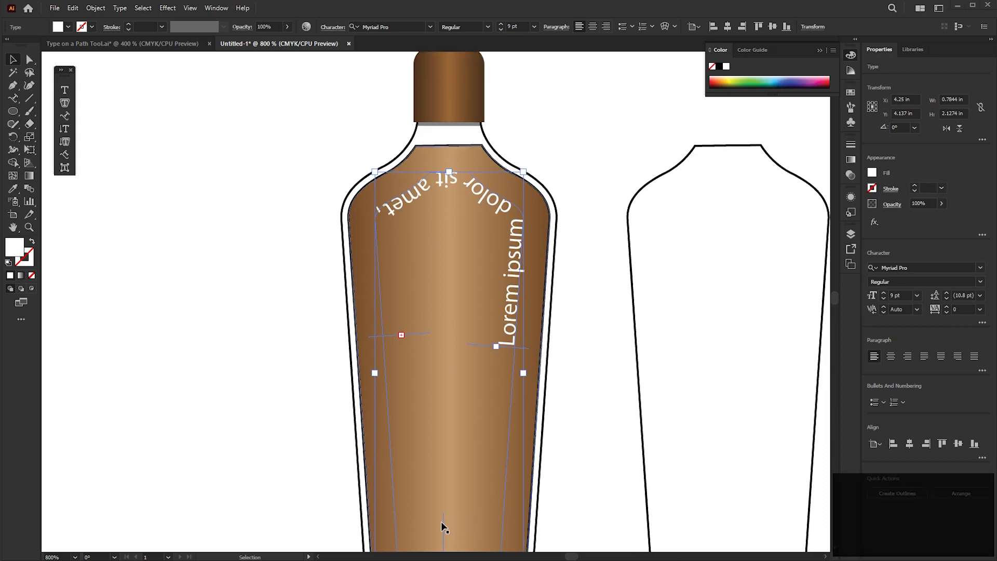
{"action": "scroll", "coordinate": [441, 543], "scroll_direction": "down", "scroll_amount": 4}
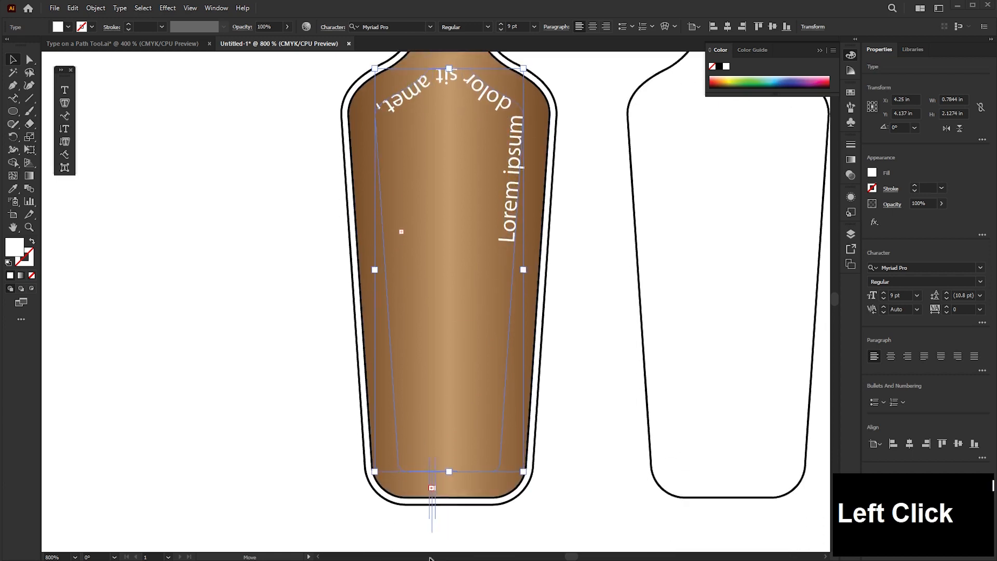
{"action": "left_click_drag", "start_coordinate": [398, 447], "coordinate": [359, 375]}
{"action": "scroll", "coordinate": [407, 128], "scroll_direction": "up", "scroll_amount": 3}
{"action": "scroll", "coordinate": [406, 128], "scroll_direction": "right", "scroll_amount": 2}
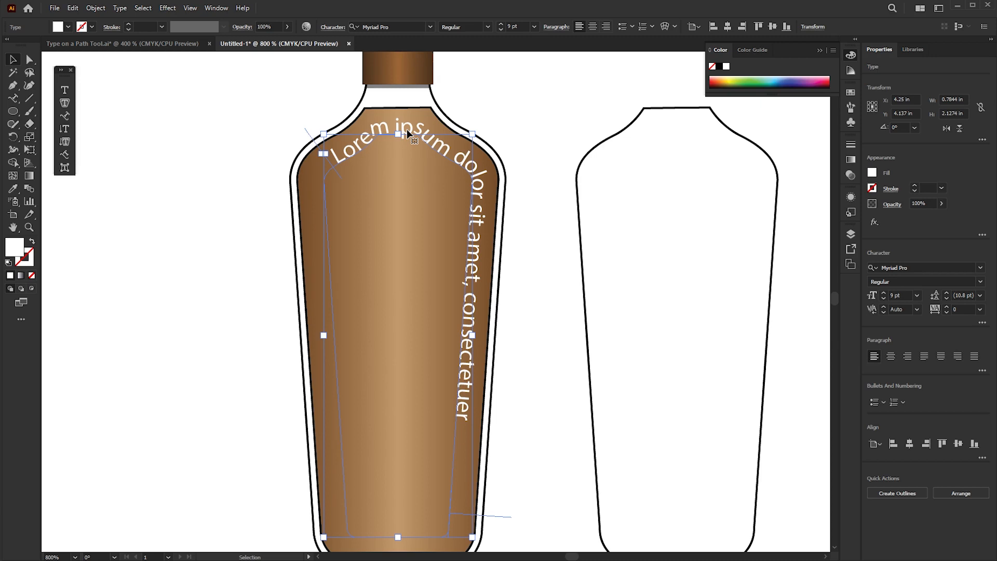
Delete the bottle, its path text and the spare outline, and hide the Color panel.
{"action": "scroll", "coordinate": [451, 179], "scroll_direction": "down", "scroll_amount": 3}
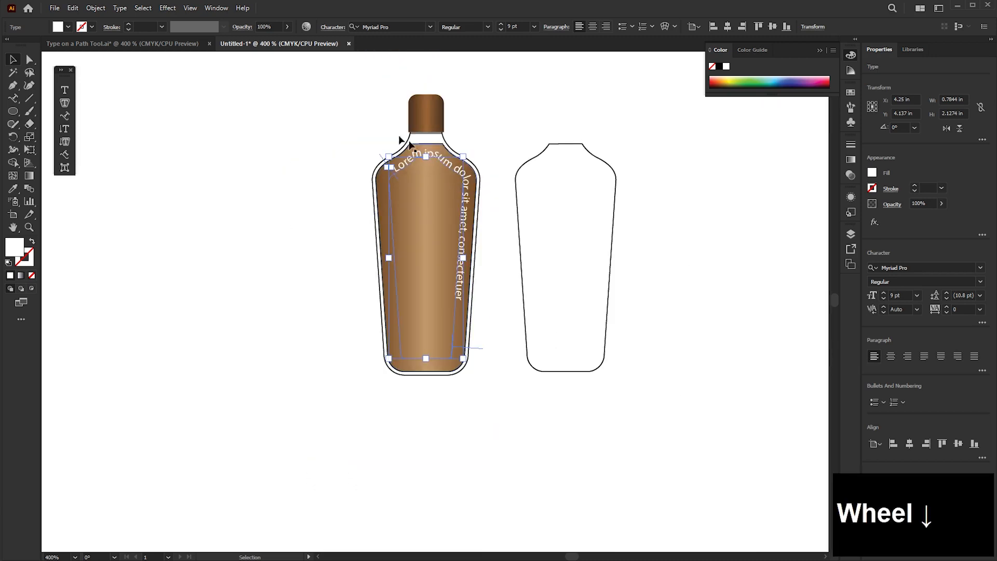
{"action": "left_click_drag", "start_coordinate": [338, 80], "coordinate": [667, 431]}
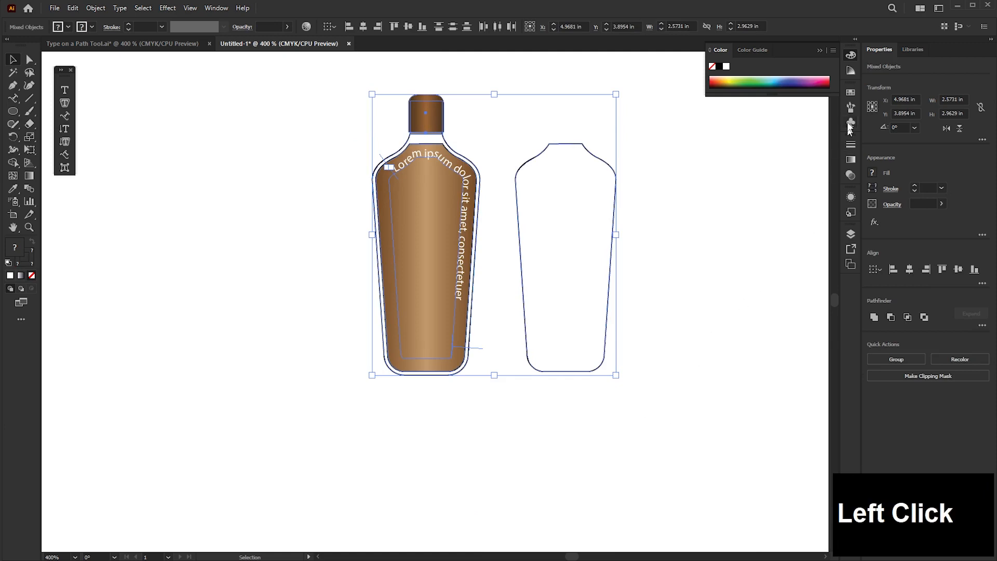
{"action": "key", "text": "Delete"}
{"action": "left_click", "coordinate": [819, 50]}
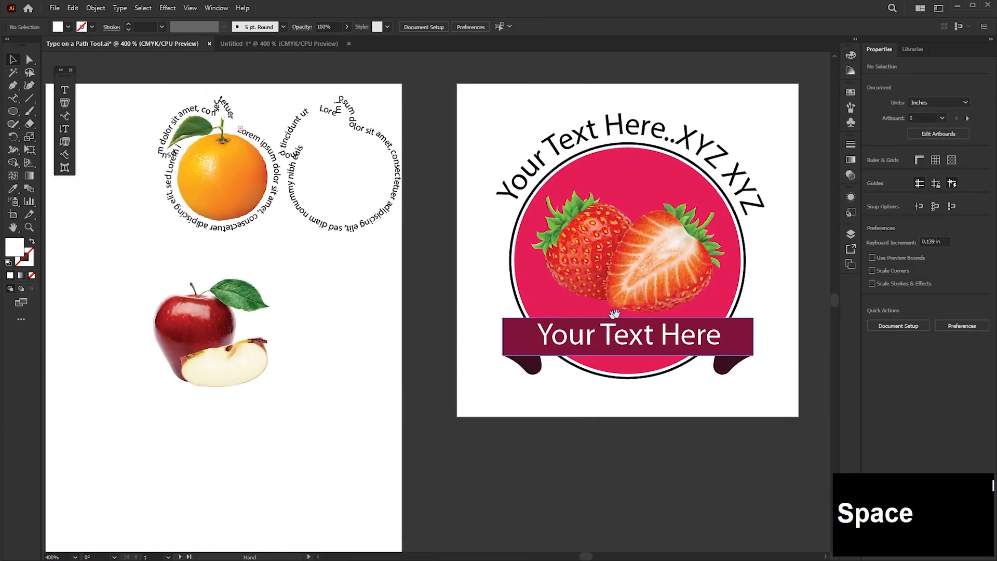
In the Type on a Path Tool.ai document, ungroup the strawberry badge artwork.
{"action": "left_click_drag", "start_coordinate": [614, 314], "coordinate": [500, 332]}
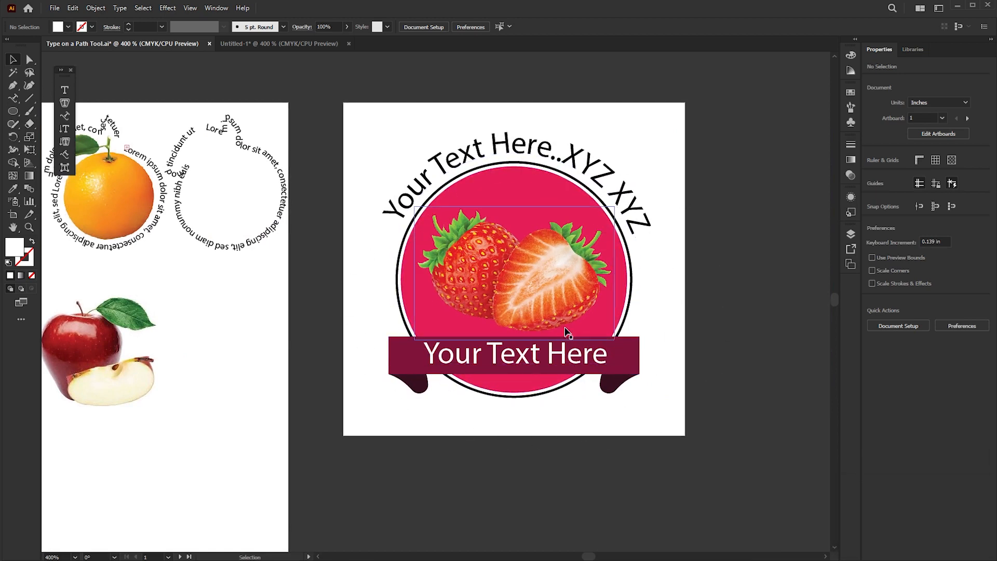
{"action": "left_click", "coordinate": [532, 265]}
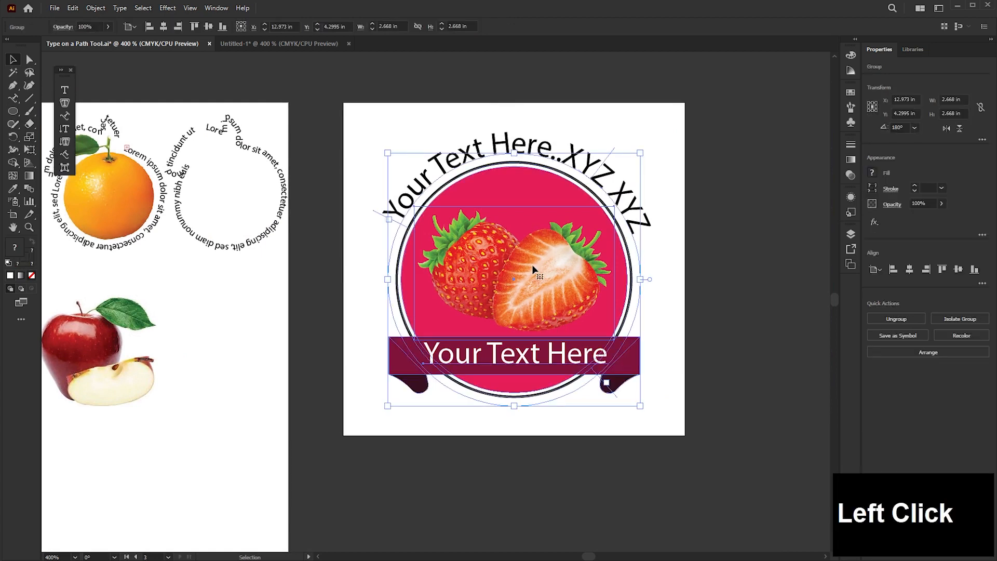
{"action": "left_click", "coordinate": [881, 319]}
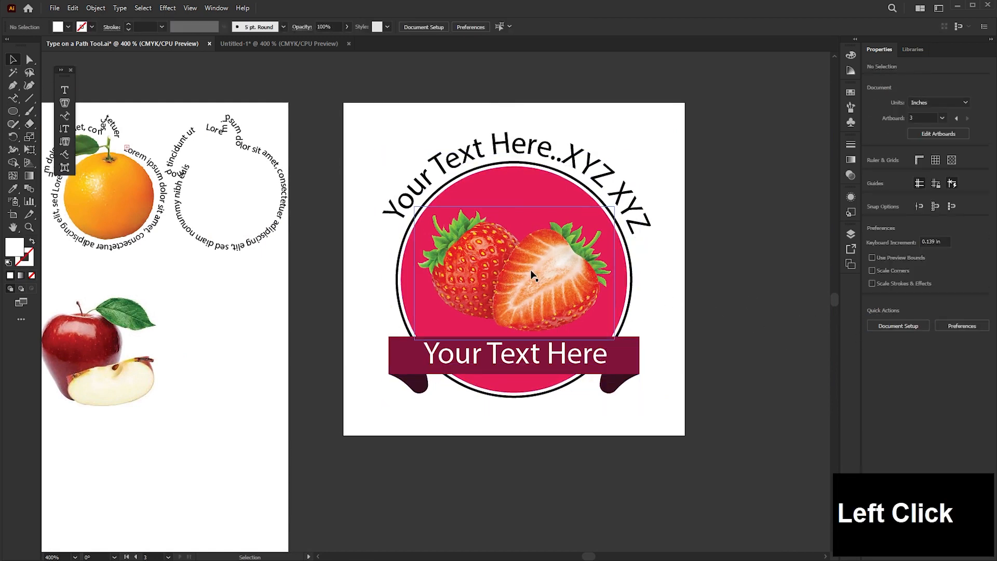
Copy the strawberry image from its original place in the badge, paste it into the Untitled-1 document, and deselect it.
{"action": "left_click_drag", "start_coordinate": [526, 272], "coordinate": [737, 271]}
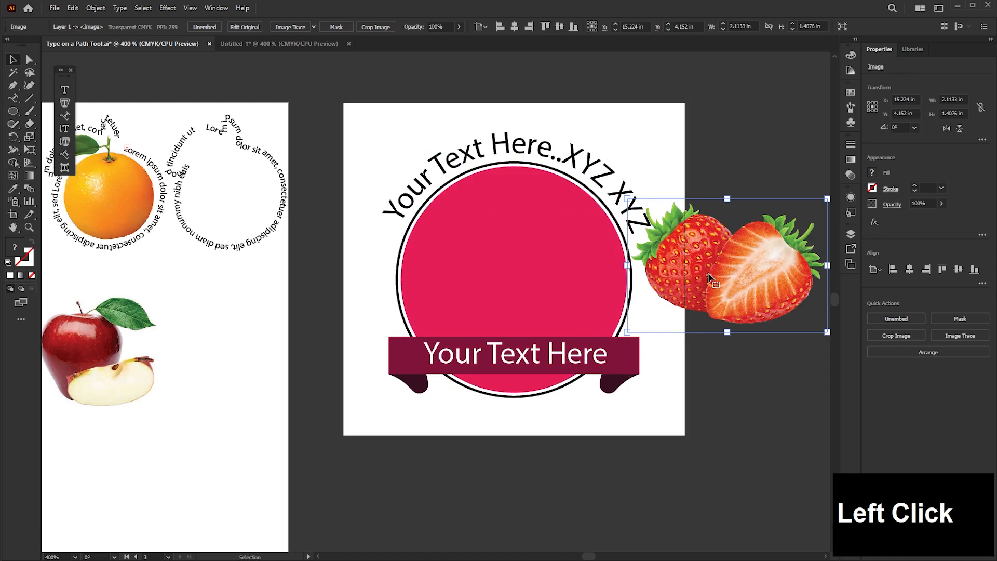
{"action": "key", "text": "ctrl+z"}
{"action": "key", "text": "ctrl+c"}
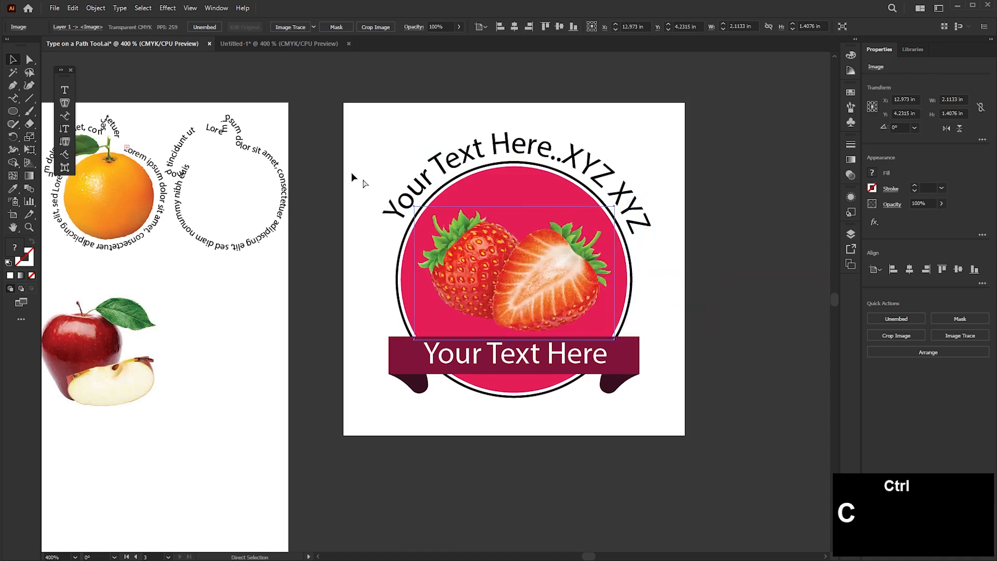
{"action": "left_click", "coordinate": [243, 43]}
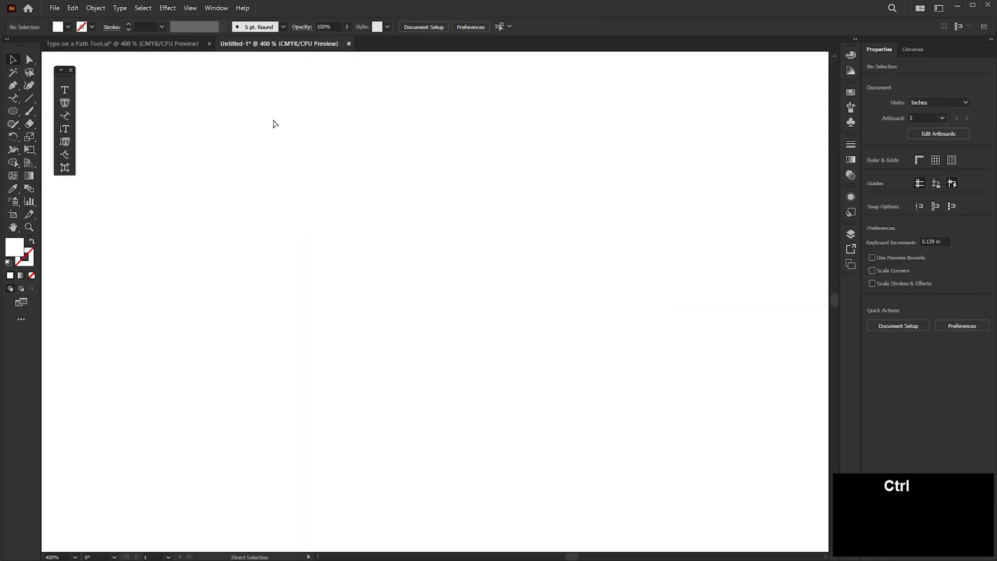
{"action": "key", "text": "ctrl+v"}
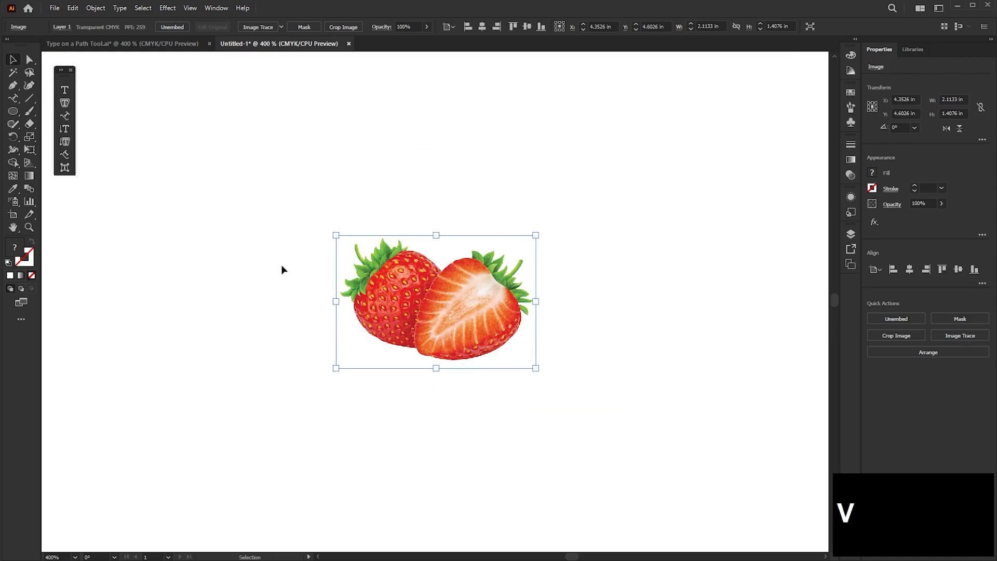
{"action": "left_click", "coordinate": [89, 201]}
Draw a circle about 2.31 in across beside the strawberry image and deselect it.
{"action": "left_click", "coordinate": [13, 111]}
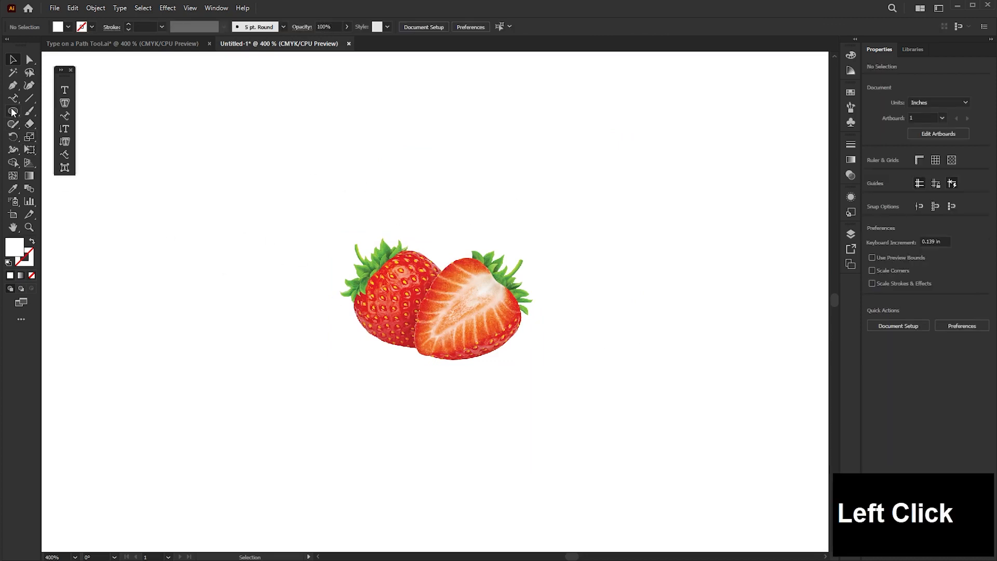
{"action": "left_click_drag", "start_coordinate": [244, 212], "coordinate": [353, 321]}
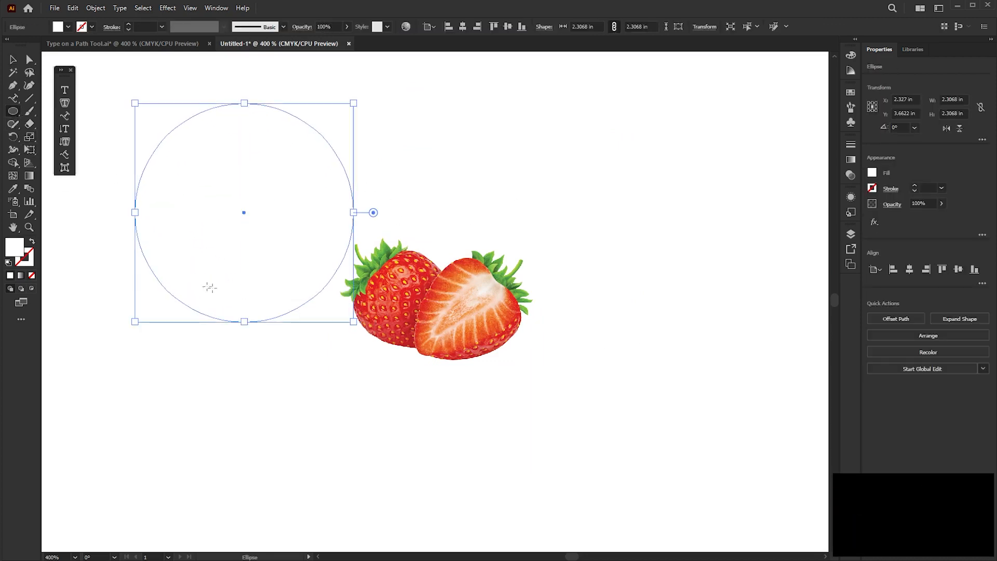
{"action": "left_click", "coordinate": [10, 61]}
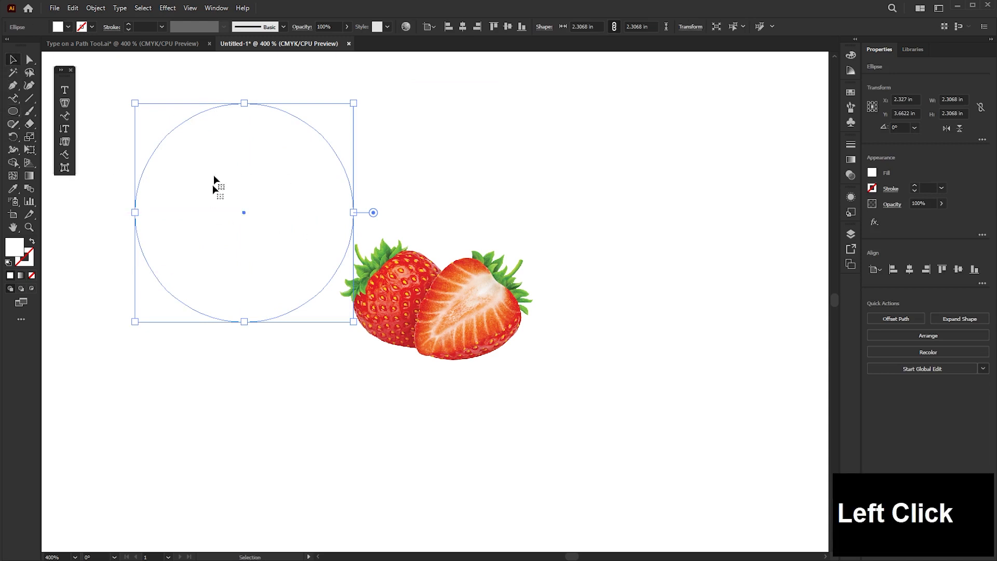
{"action": "left_click", "coordinate": [247, 411]}
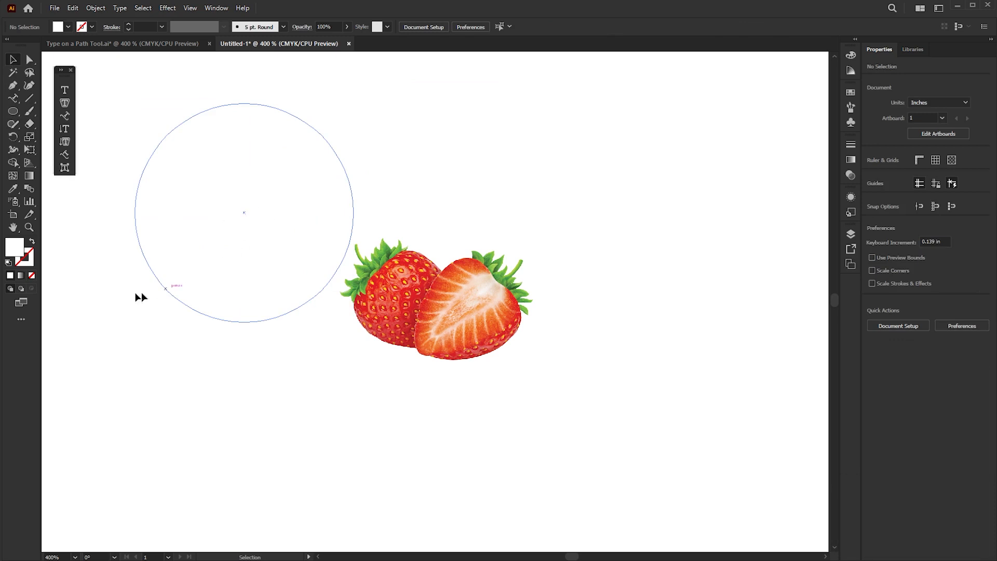
Fill the circle with a red sampled from the strawberry image using the Eyedropper.
{"action": "left_click", "coordinate": [262, 210]}
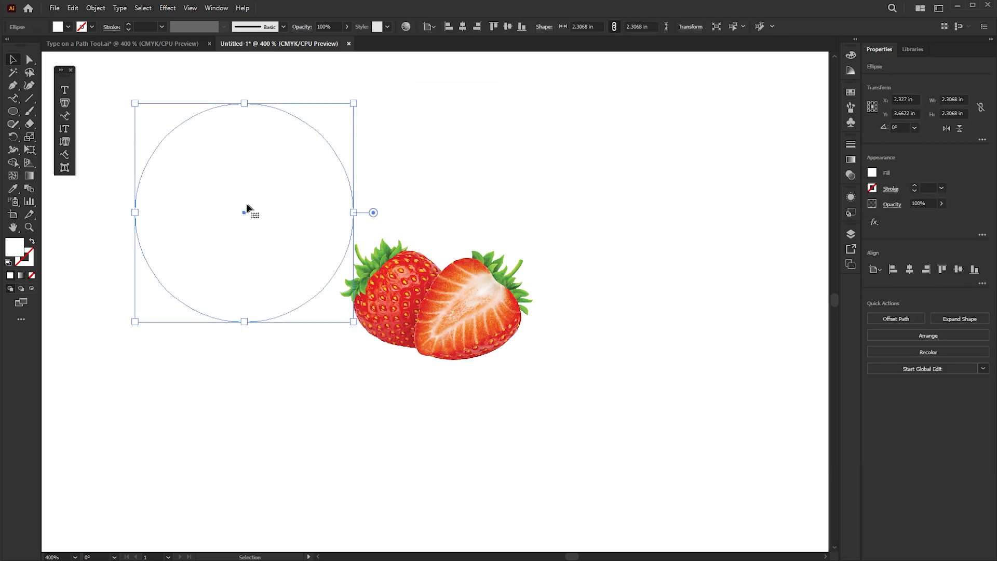
{"action": "left_click", "coordinate": [18, 194]}
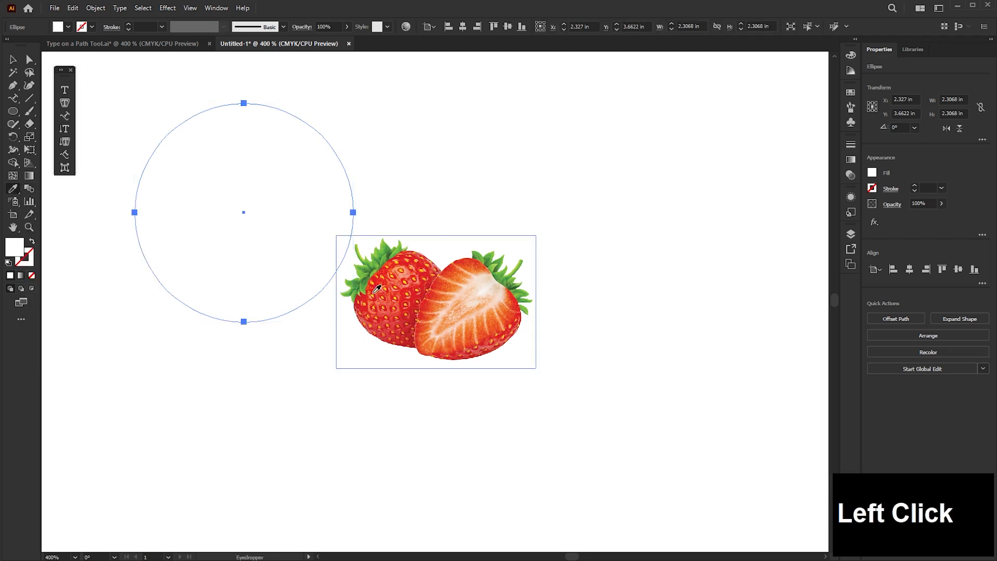
{"action": "left_click", "coordinate": [409, 284]}
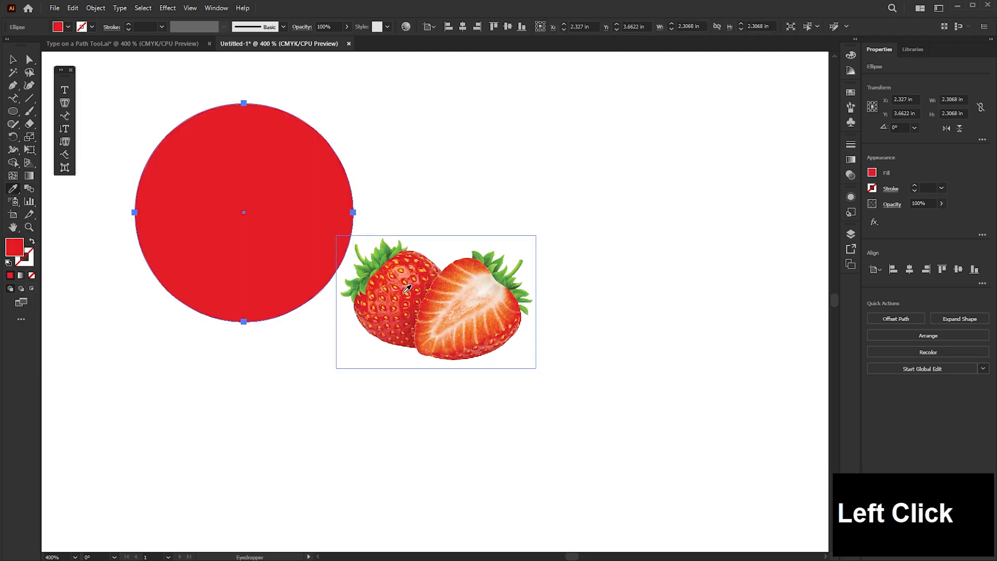
{"action": "left_click", "coordinate": [14, 61]}
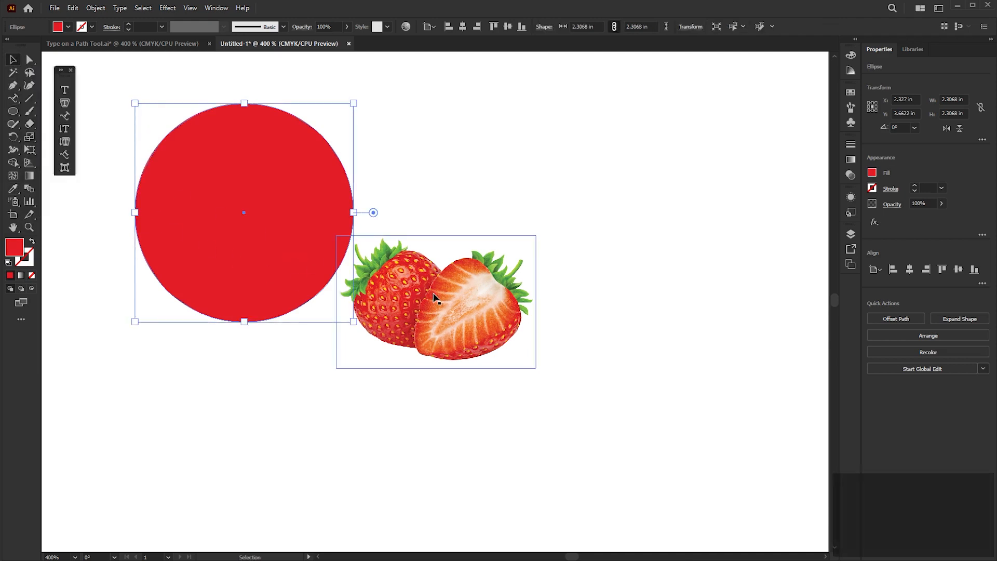
Move the red circle over the strawberry image and check their alignment in outline view.
{"action": "left_click_drag", "start_coordinate": [223, 181], "coordinate": [413, 266]}
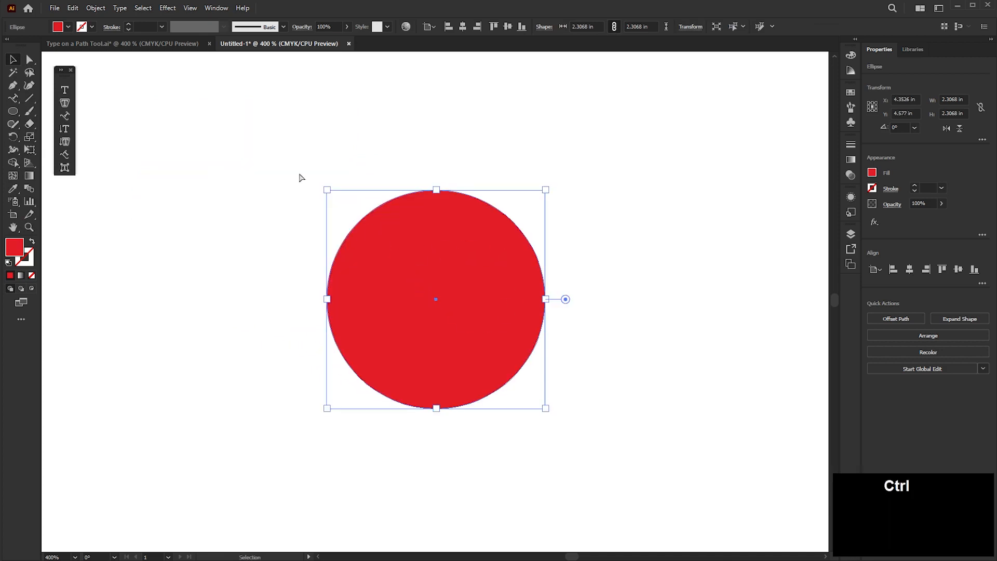
{"action": "key", "text": "ctrl+y"}
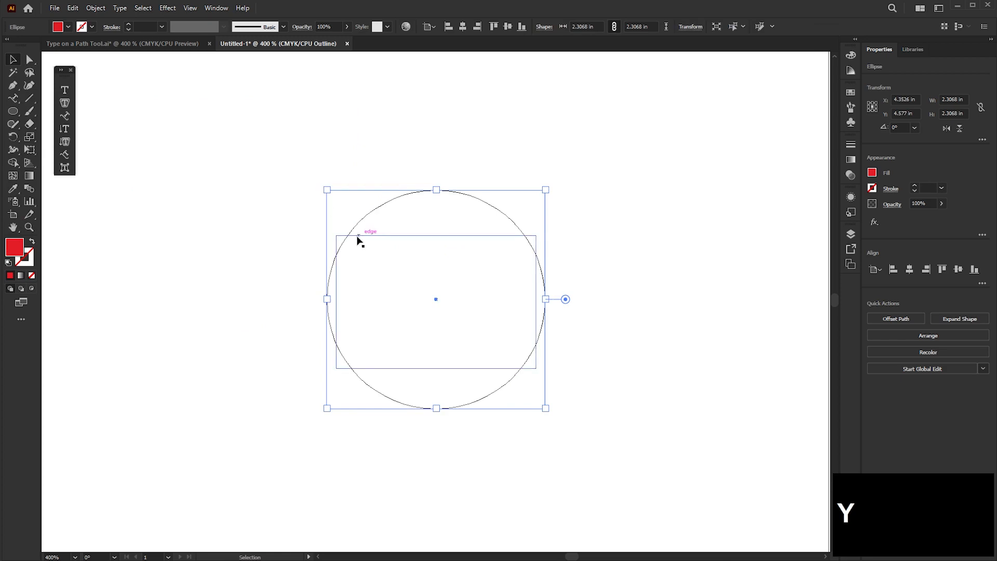
{"action": "key", "text": "ctrl+y"}
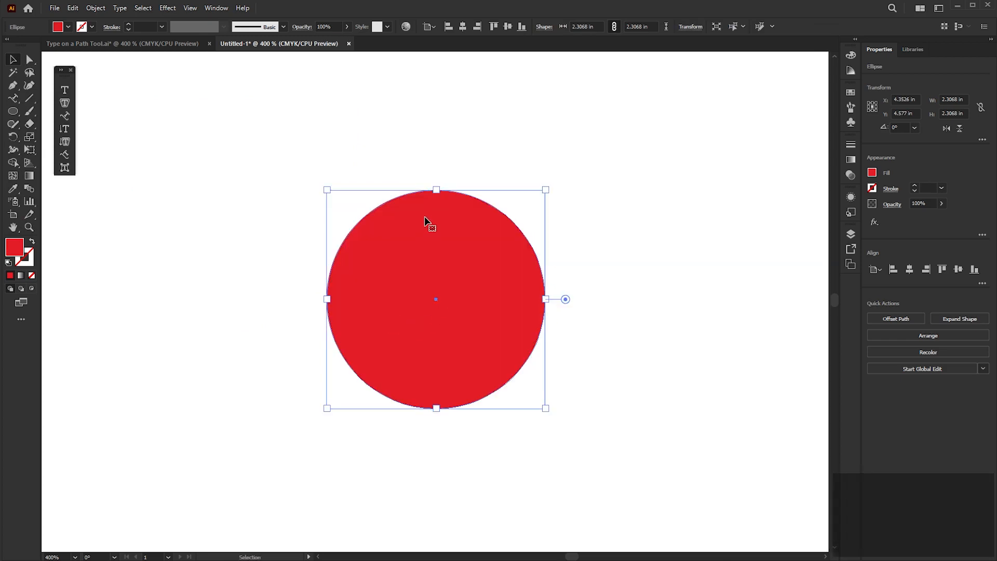
Send the red circle to the back, behind the strawberry image.
{"action": "right_click", "coordinate": [443, 216]}
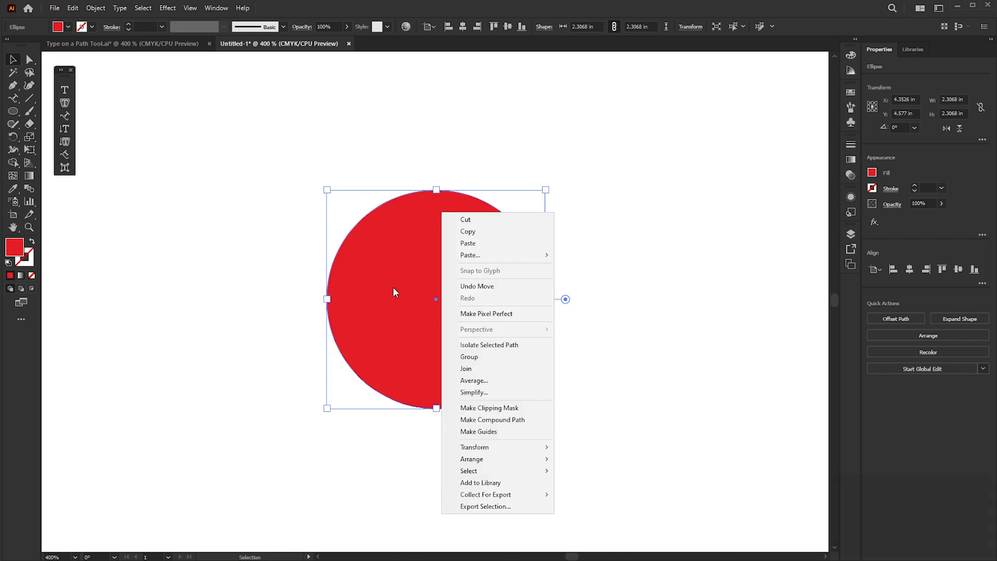
{"action": "left_click", "coordinate": [477, 459]}
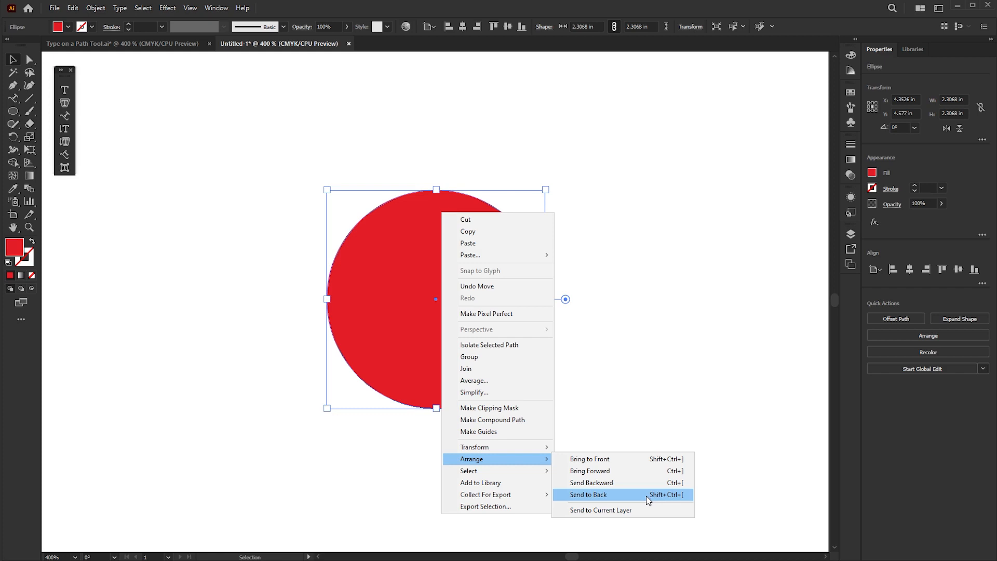
{"action": "left_click", "coordinate": [588, 494]}
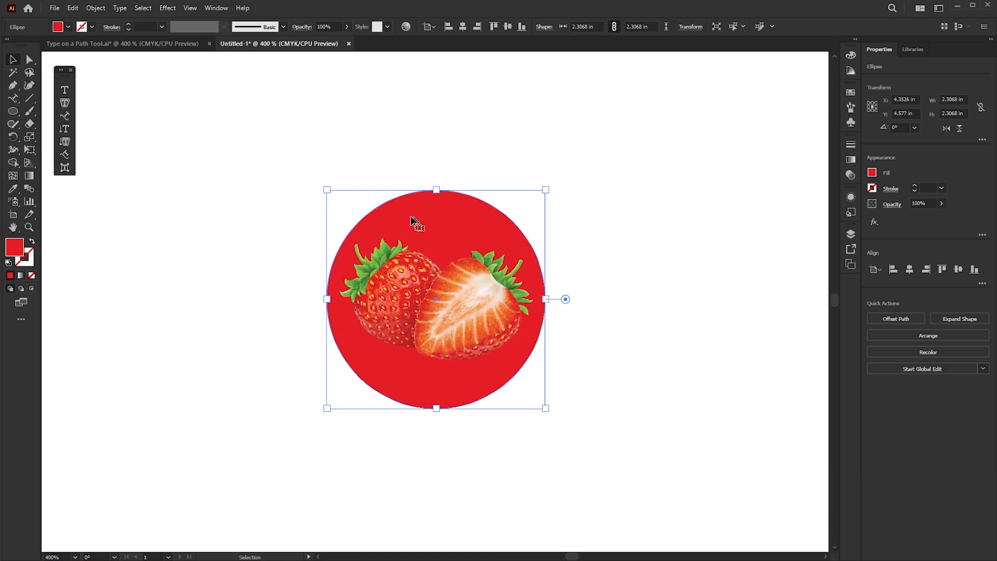
Try pasting a copy of the red circle over the original, and undo the paste.
{"action": "left_click", "coordinate": [440, 211]}
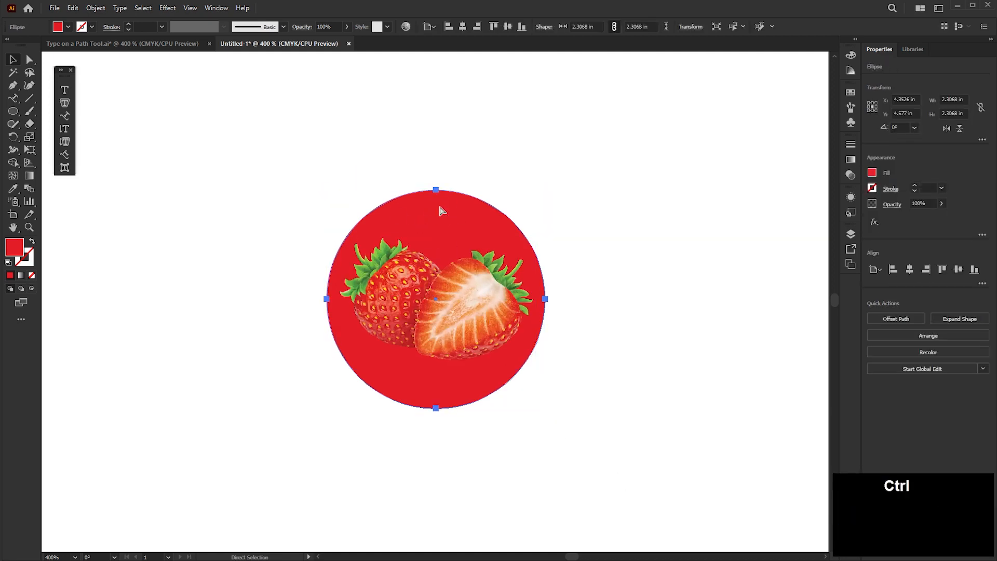
{"action": "key", "text": "ctrl+c"}
{"action": "key", "text": "ctrl+v"}
{"action": "scroll", "coordinate": [438, 211], "scroll_direction": "up", "scroll_amount": 4}
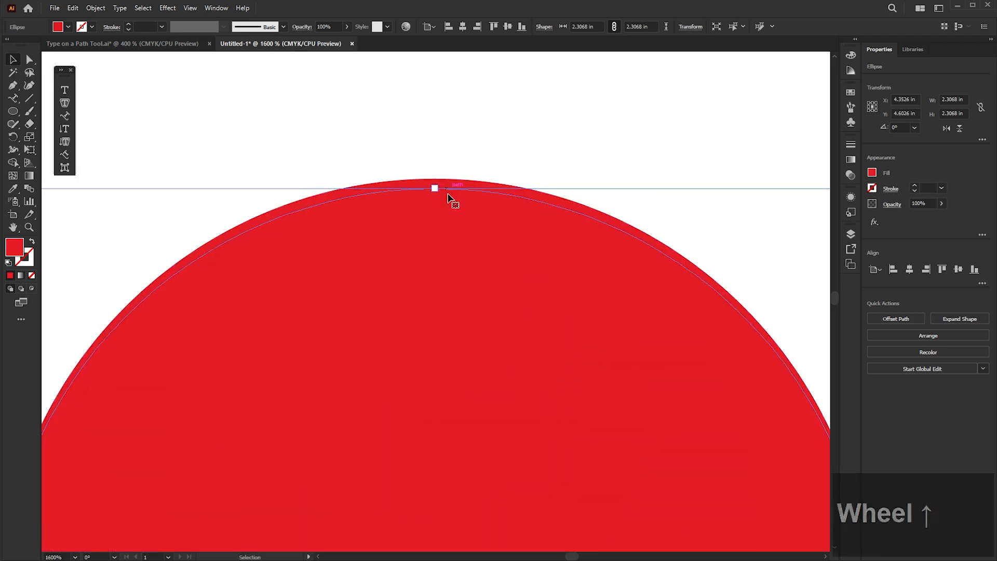
{"action": "key", "text": "ctrl"}
{"action": "key", "text": "ctrl+z"}
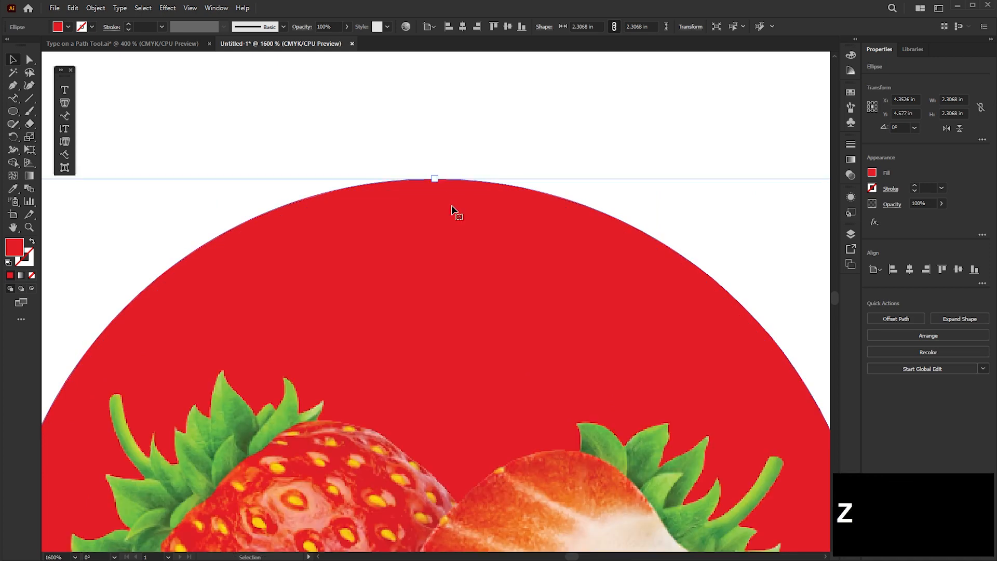
{"action": "scroll", "coordinate": [452, 210], "scroll_direction": "down", "scroll_amount": 4}
Paste a copy of the red circle in place directly in front of the original and enlarge it from its centre to about 2.73 in across.
{"action": "key", "text": "ctrl"}
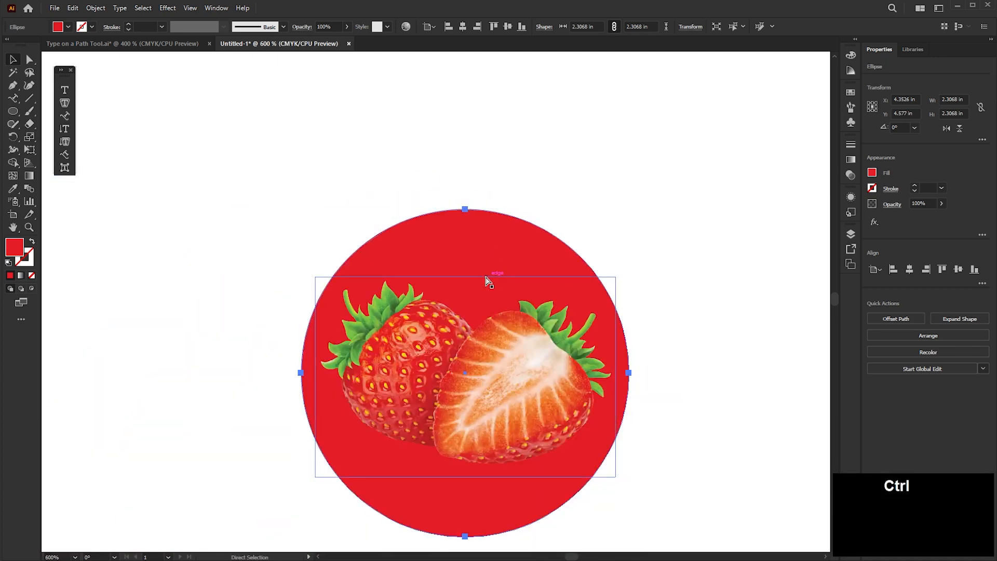
{"action": "key", "text": "ctrl+c"}
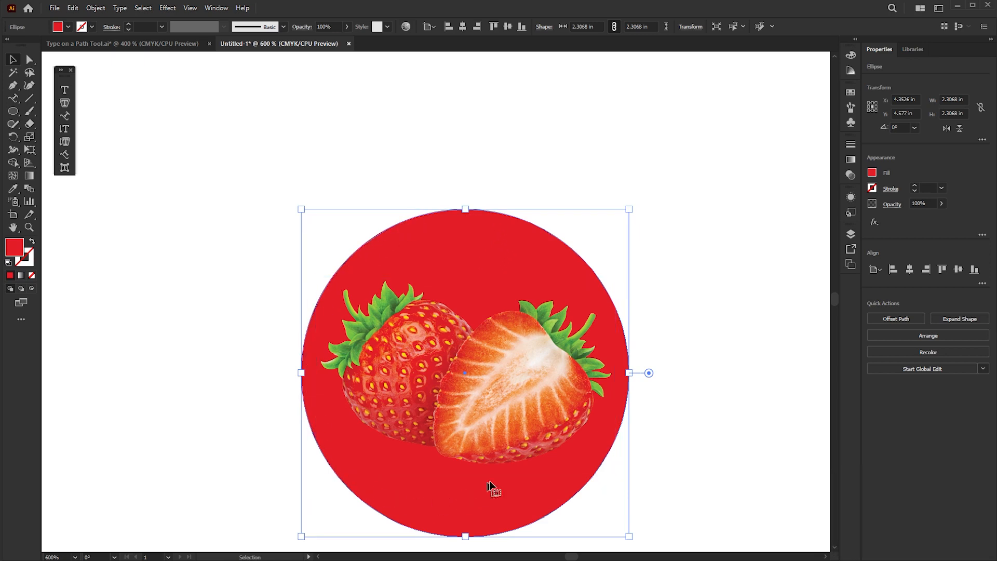
{"action": "key", "text": "space"}
{"action": "left_click_drag", "start_coordinate": [672, 445], "coordinate": [659, 398]}
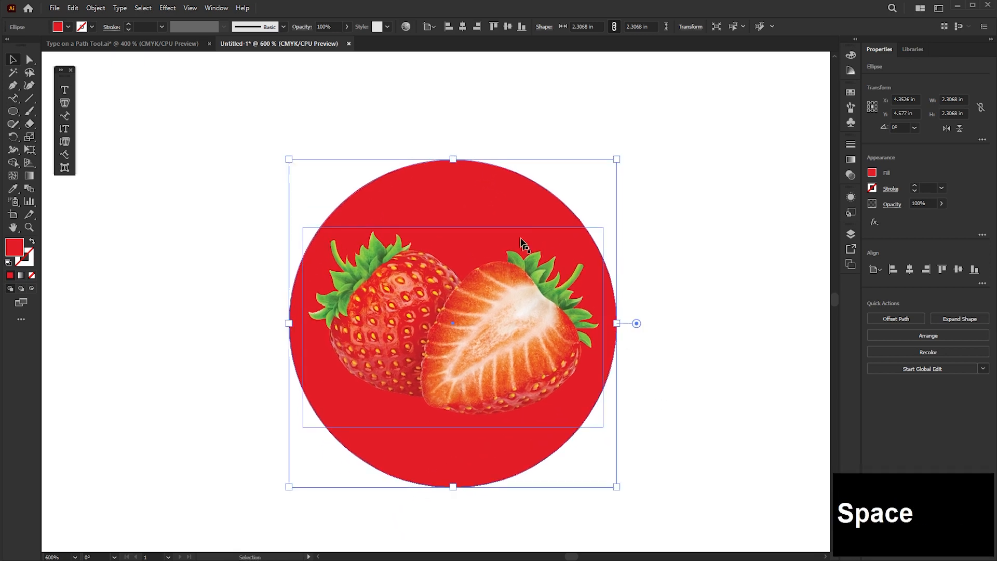
{"action": "scroll", "coordinate": [490, 190], "scroll_direction": "up", "scroll_amount": 2}
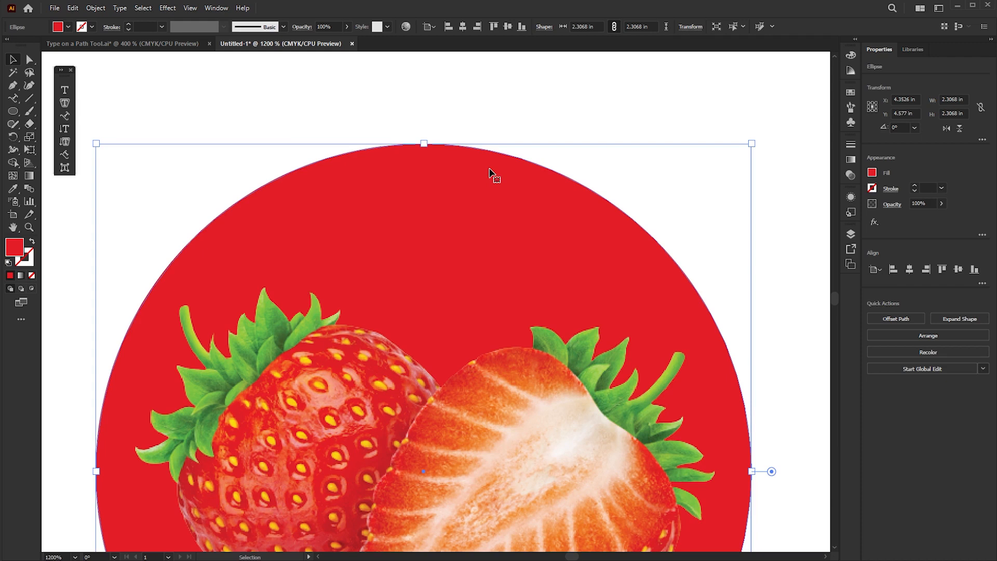
{"action": "key", "text": "ctrl+f"}
{"action": "scroll", "coordinate": [422, 121], "scroll_direction": "up", "scroll_amount": 3}
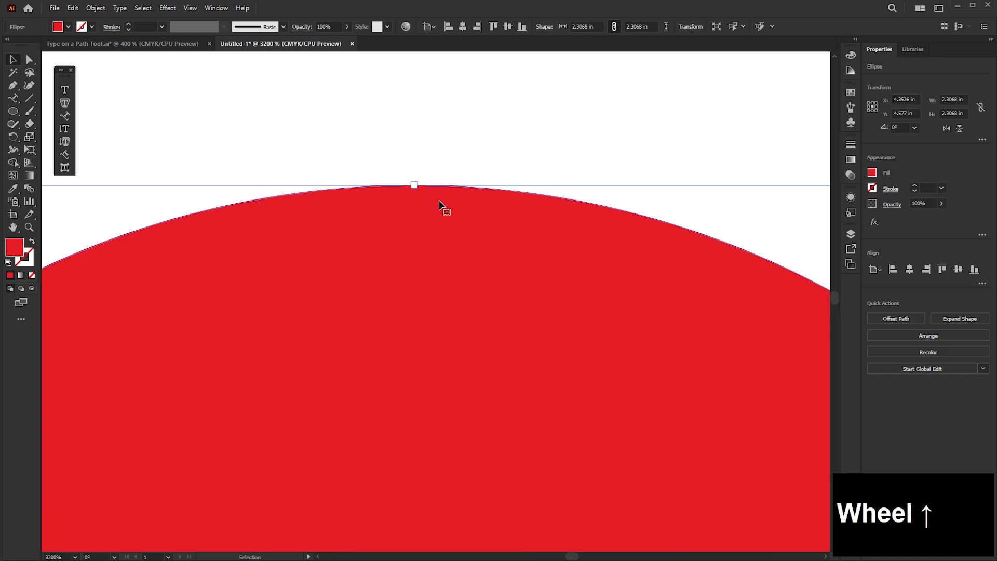
{"action": "scroll", "coordinate": [438, 200], "scroll_direction": "down", "scroll_amount": 5}
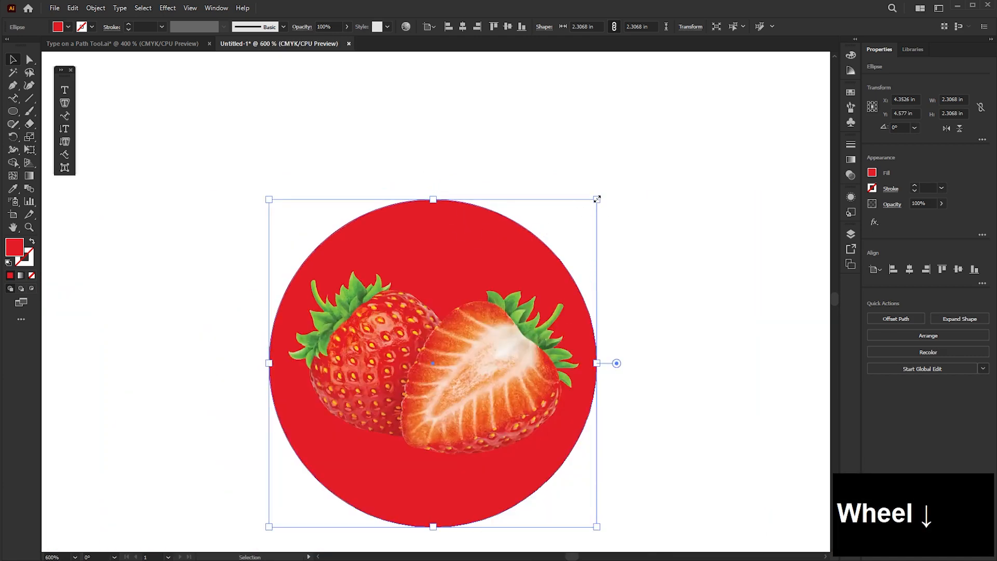
{"action": "left_click_drag", "start_coordinate": [597, 199], "coordinate": [643, 171]}
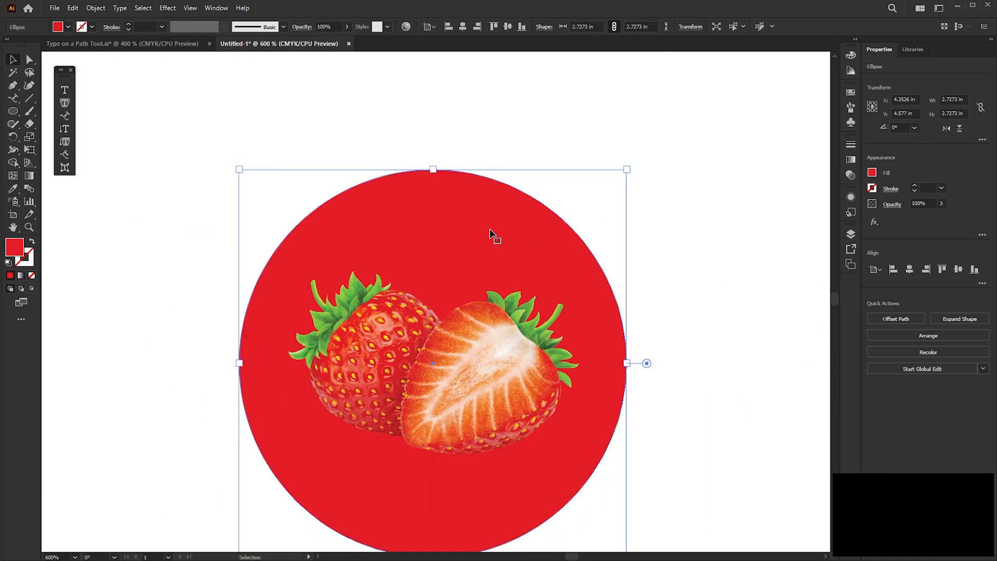
Check the two concentric circles in outline view and return to the normal preview.
{"action": "left_click", "coordinate": [184, 9]}
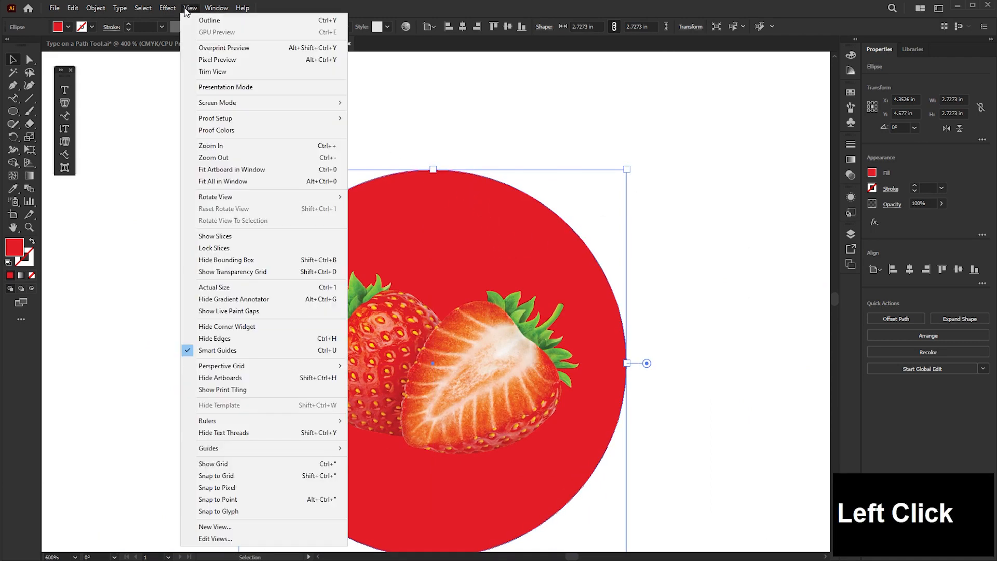
{"action": "left_click", "coordinate": [207, 20]}
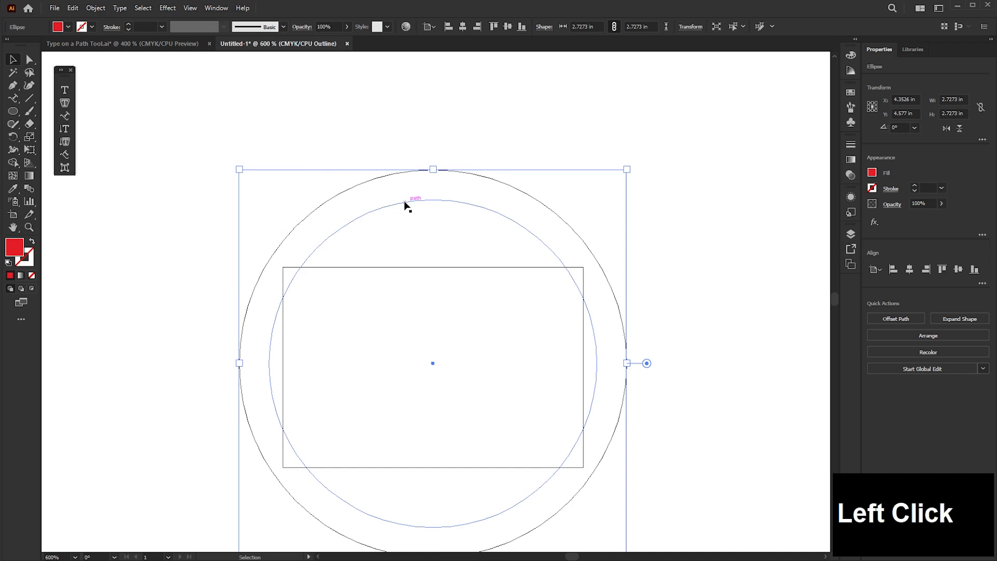
{"action": "left_click", "coordinate": [190, 8]}
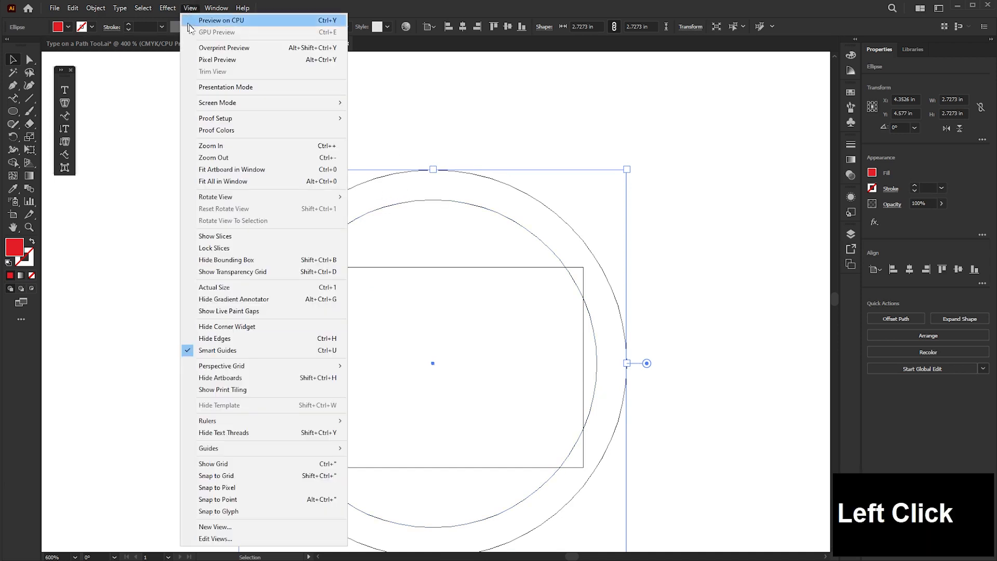
{"action": "left_click", "coordinate": [248, 22]}
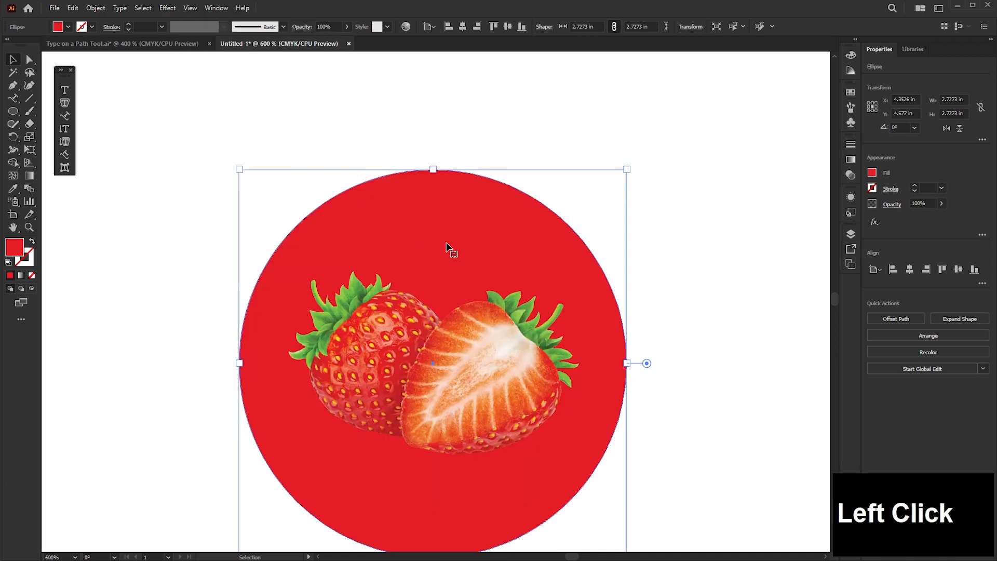
Swap the outer circle's fill and stroke for a 1 pt red outline, and shrink it from its centre to about 2.49 in across.
{"action": "left_click", "coordinate": [33, 242]}
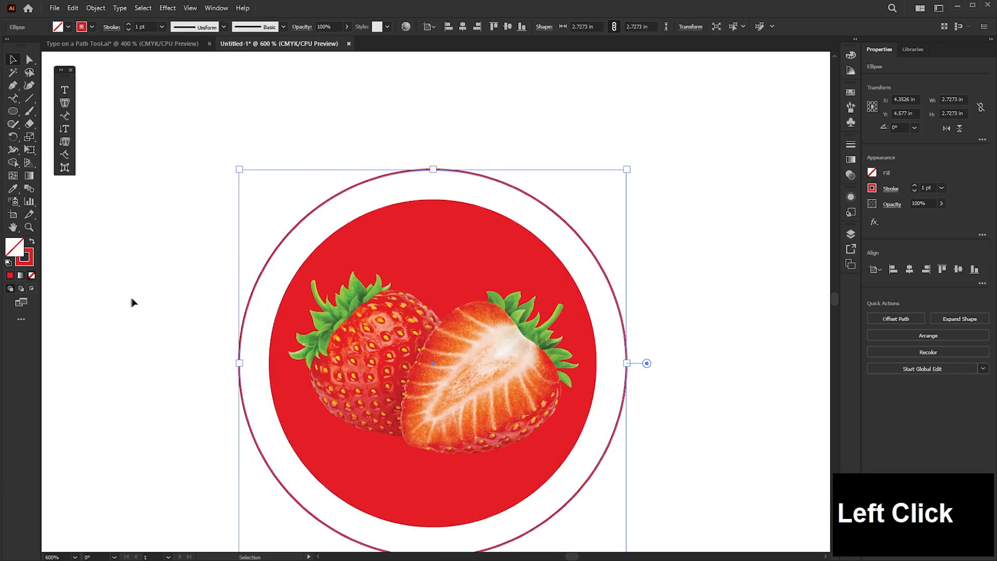
{"action": "left_click_drag", "start_coordinate": [433, 170], "coordinate": [442, 188]}
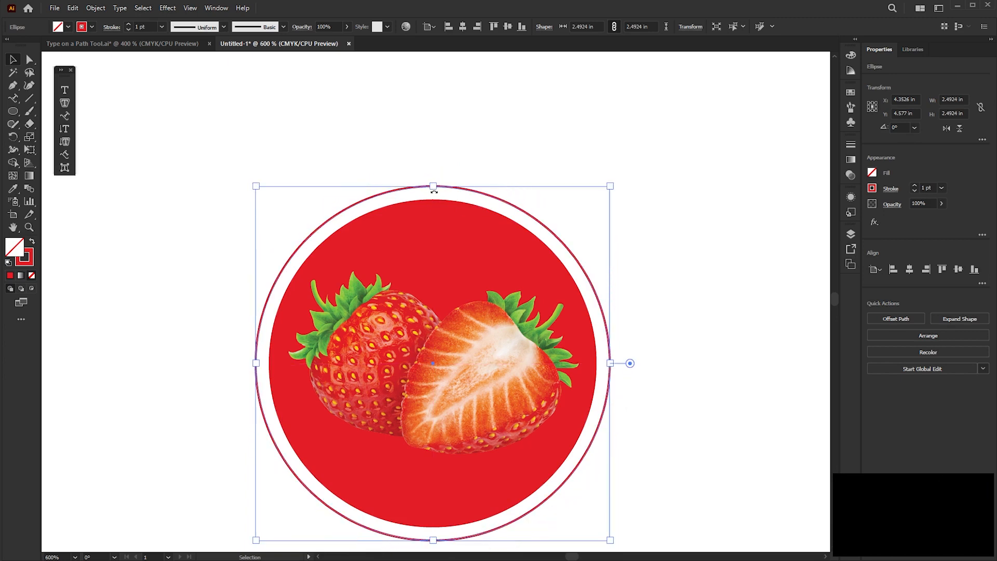
{"action": "key", "text": "space"}
{"action": "left_click_drag", "start_coordinate": [513, 330], "coordinate": [512, 271]}
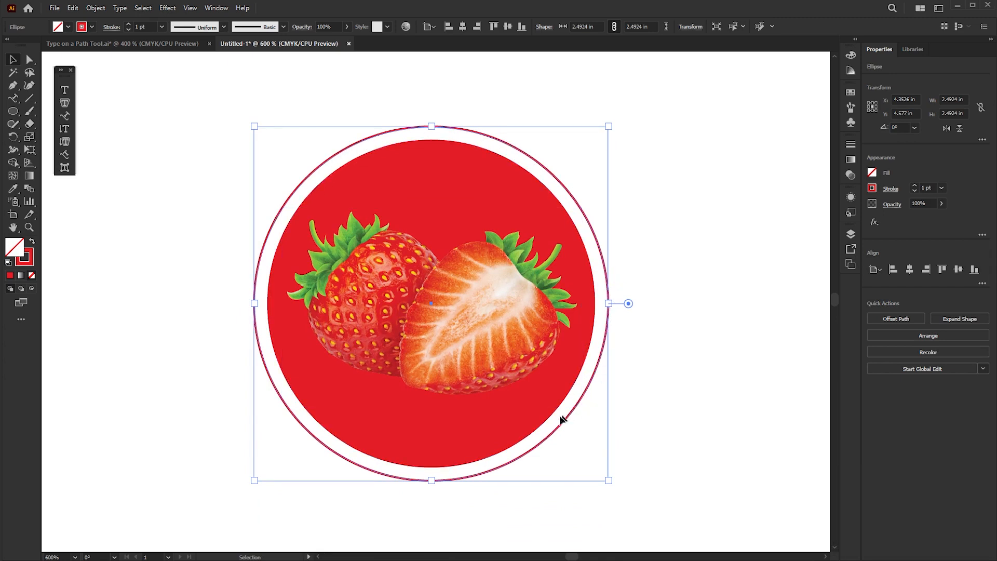
Run placeholder text around the outer circle with Type on a Path and delete everything after "adipiscing".
{"action": "left_click", "coordinate": [67, 119]}
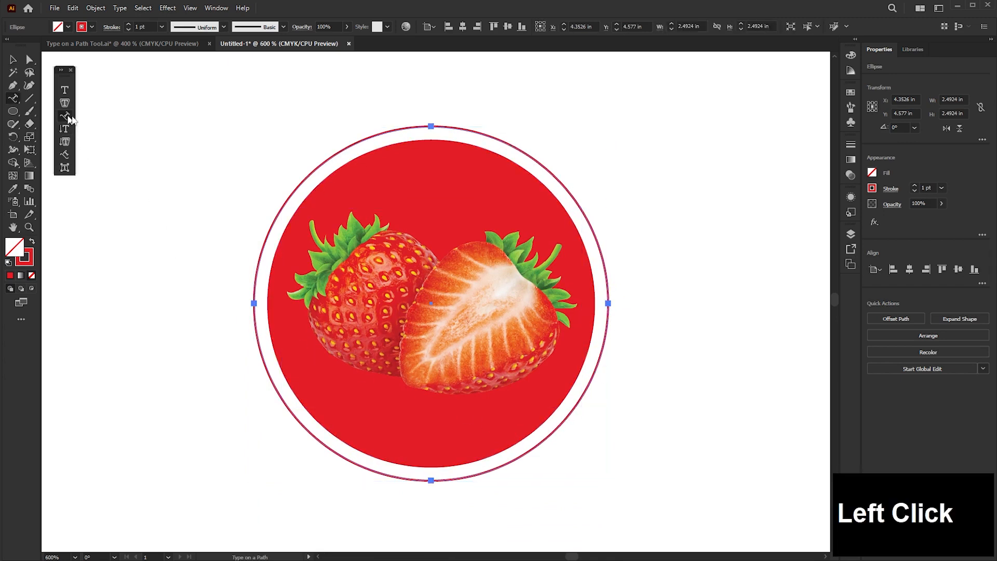
{"action": "left_click", "coordinate": [408, 126]}
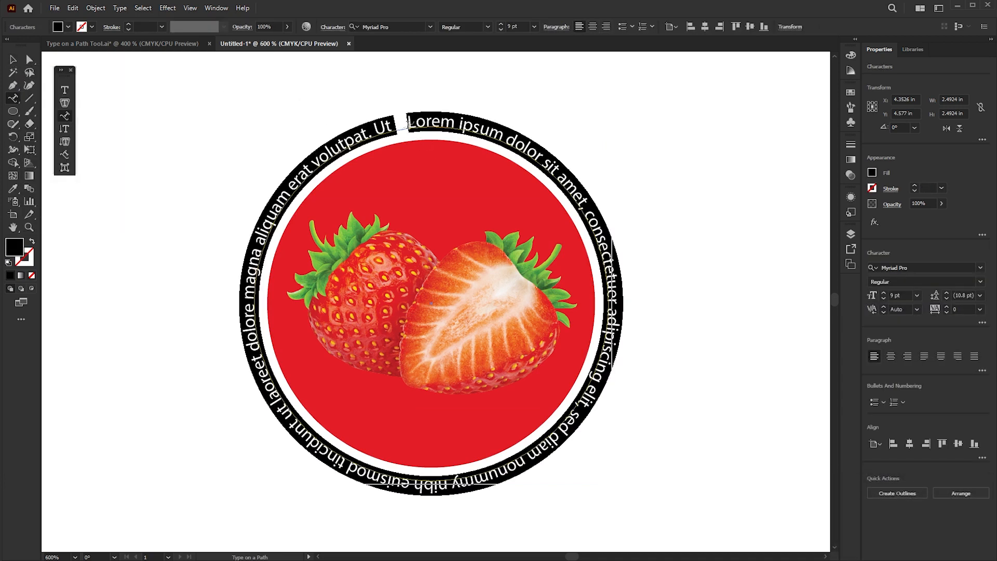
{"action": "left_click", "coordinate": [397, 127]}
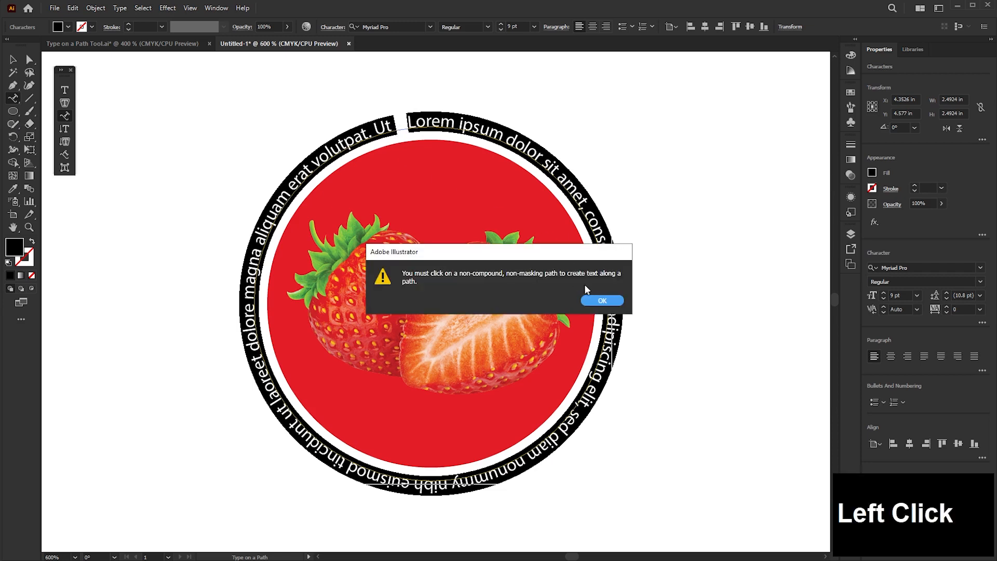
{"action": "left_click", "coordinate": [601, 301]}
{"action": "left_click_drag", "start_coordinate": [394, 127], "coordinate": [609, 396]}
{"action": "key", "text": "BackSpace"}
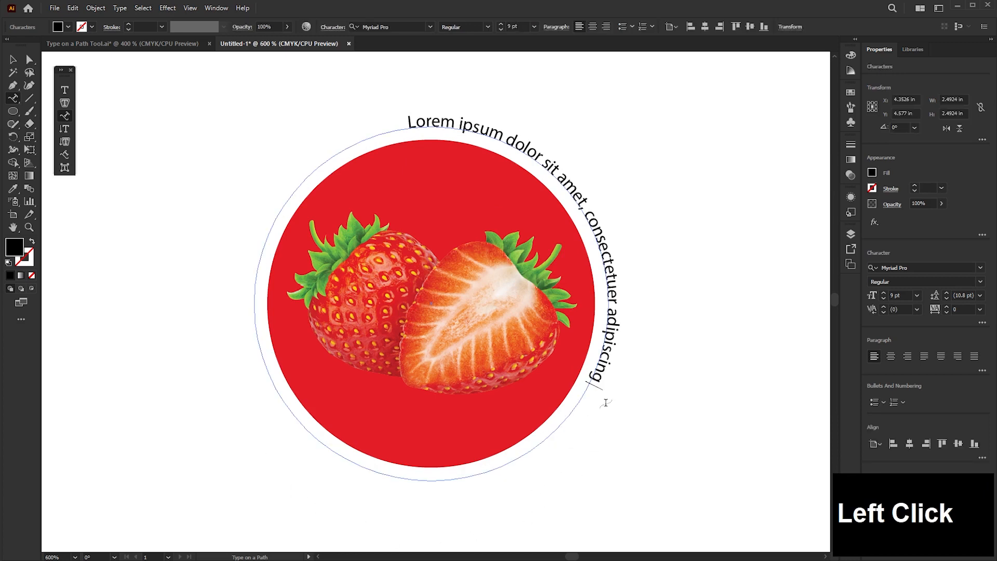
Slide the curved text around the circle so it starts at the far left side, with its end bracket slightly below the right side.
{"action": "left_click", "coordinate": [14, 60]}
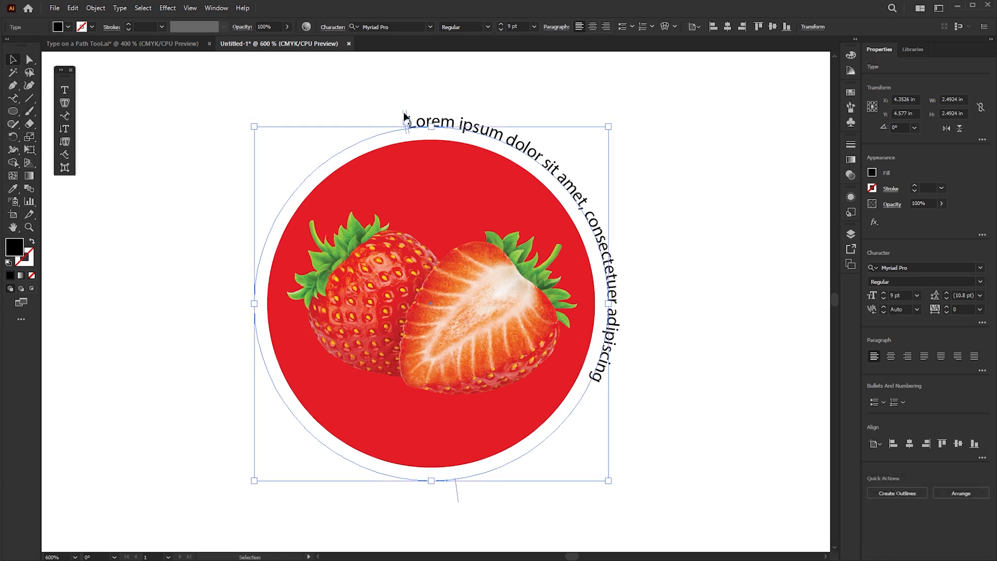
{"action": "left_click_drag", "start_coordinate": [405, 115], "coordinate": [467, 430]}
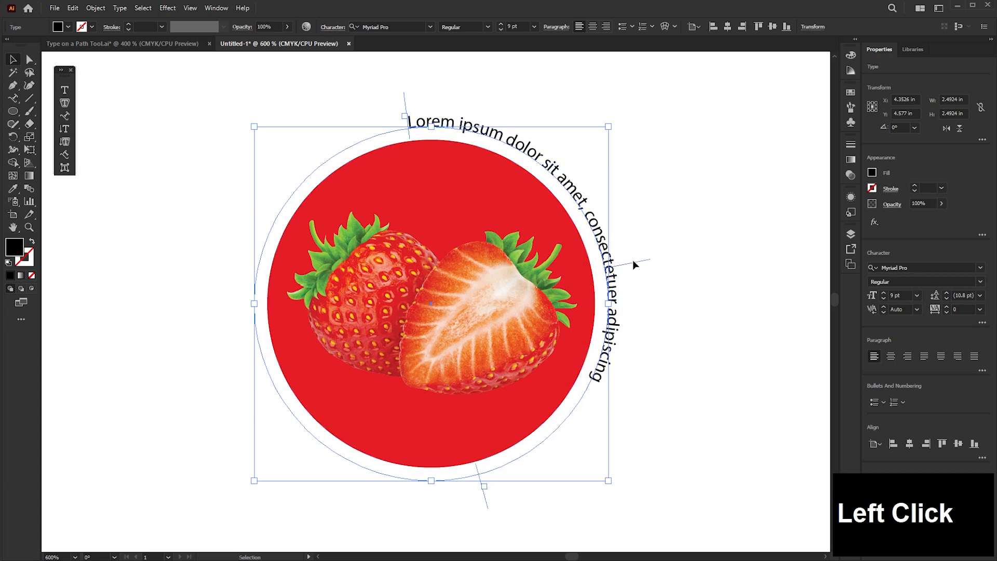
{"action": "left_click", "coordinate": [632, 257]}
{"action": "left_click", "coordinate": [614, 280]}
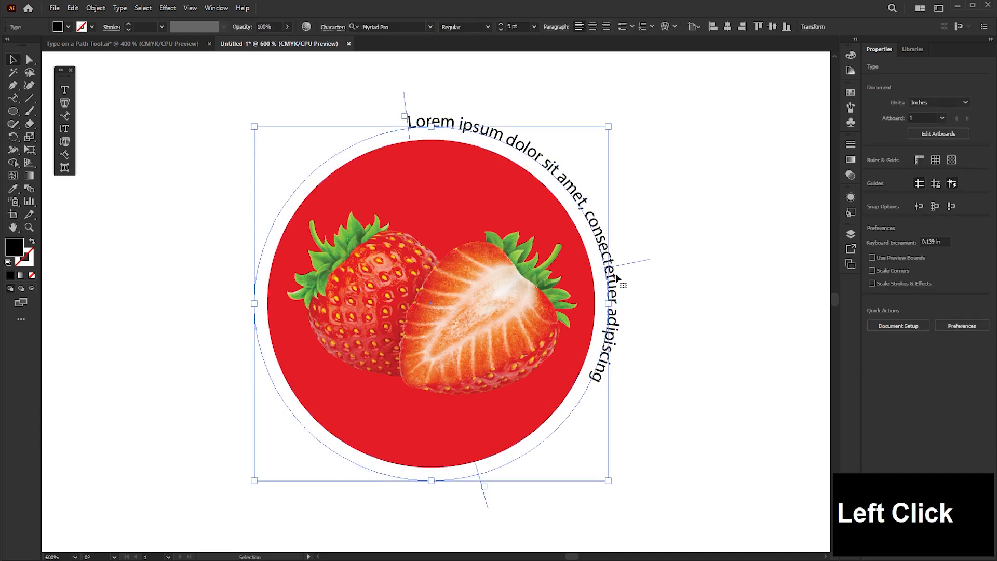
{"action": "left_click_drag", "start_coordinate": [637, 261], "coordinate": [421, 117]}
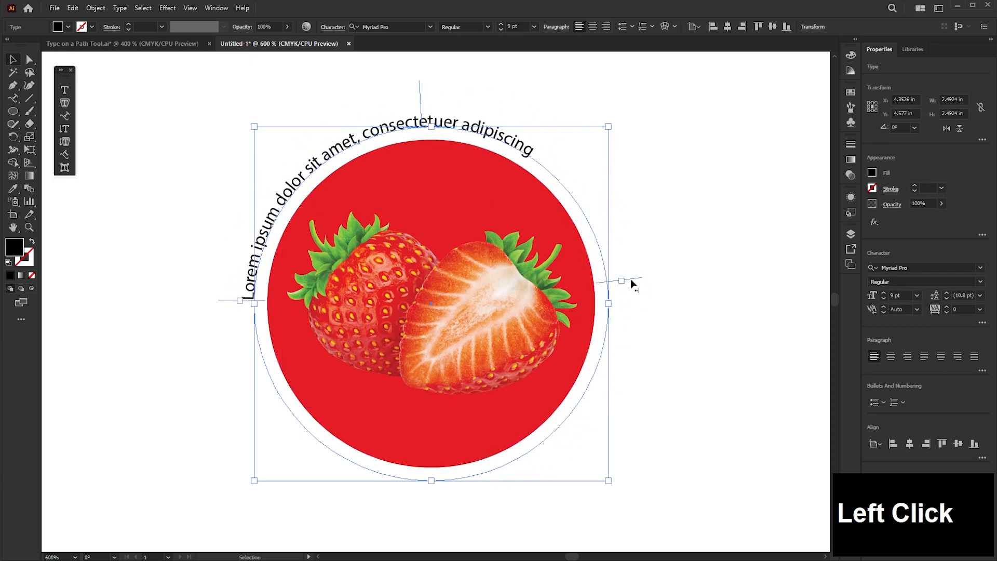
{"action": "left_click_drag", "start_coordinate": [630, 279], "coordinate": [628, 356]}
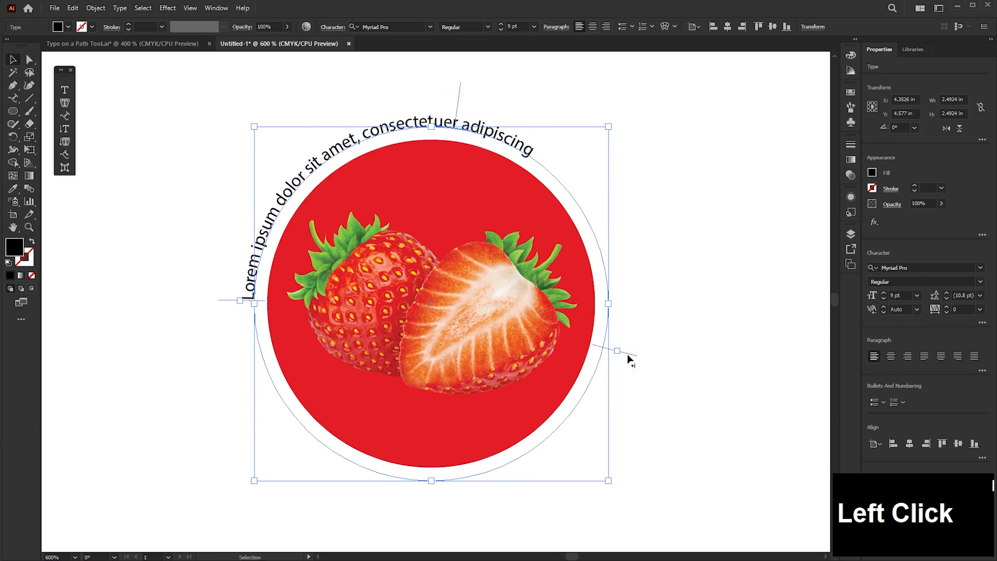
Set the curved text to All Caps at 11 pt and pull its end bracket up close to the last word.
{"action": "left_click", "coordinate": [982, 323]}
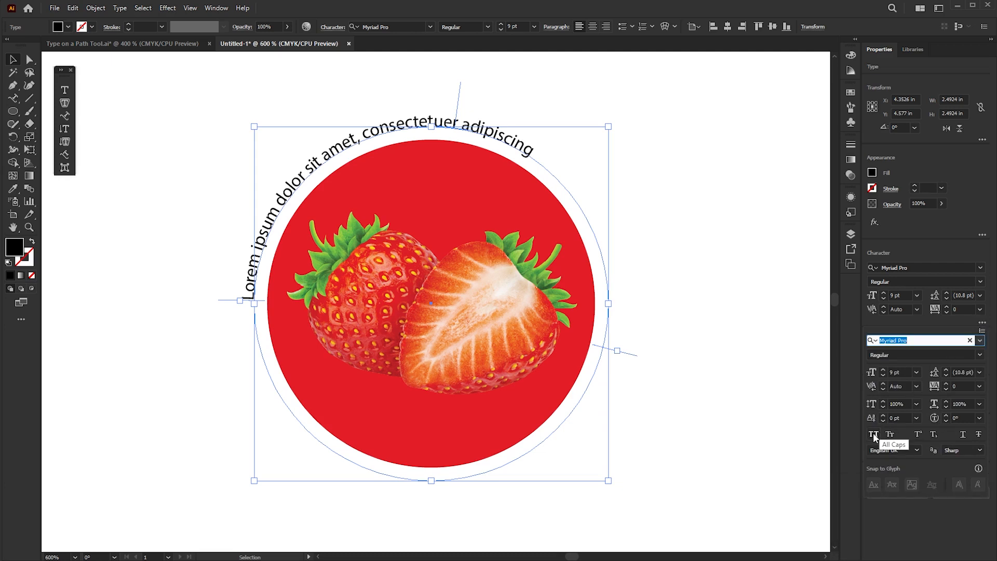
{"action": "left_click", "coordinate": [873, 435]}
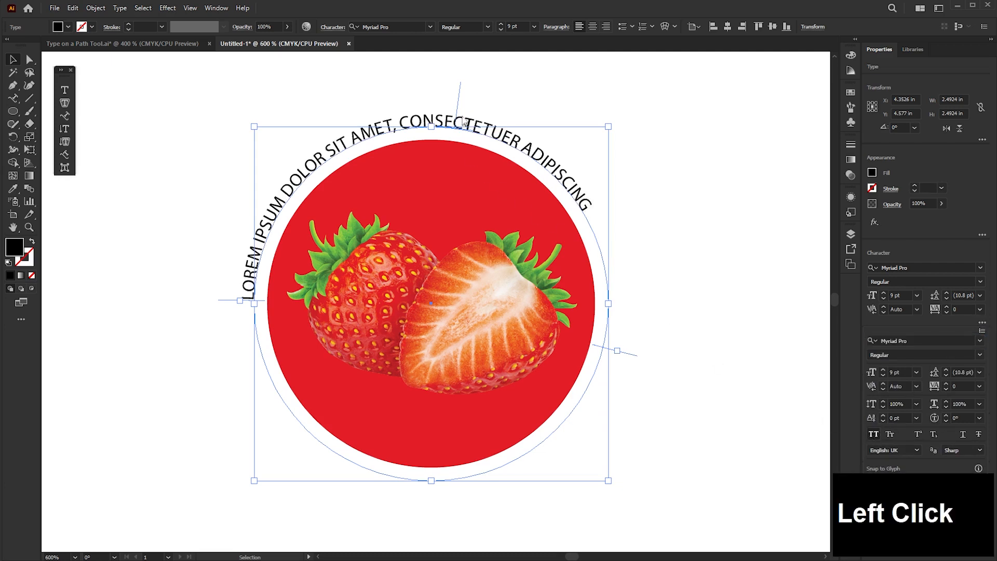
{"action": "left_click", "coordinate": [885, 295]}
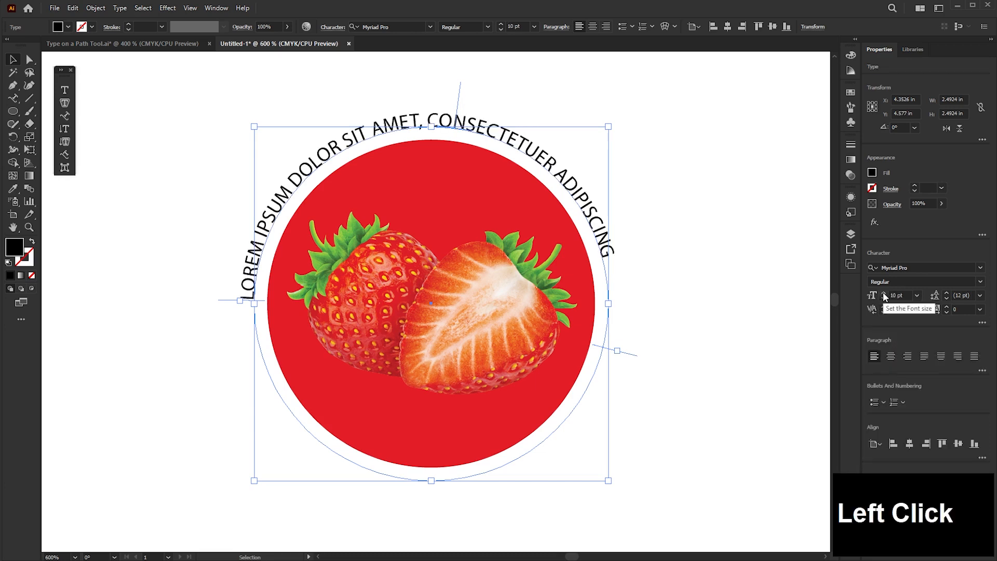
{"action": "left_click", "coordinate": [885, 293]}
{"action": "left_click", "coordinate": [885, 294]}
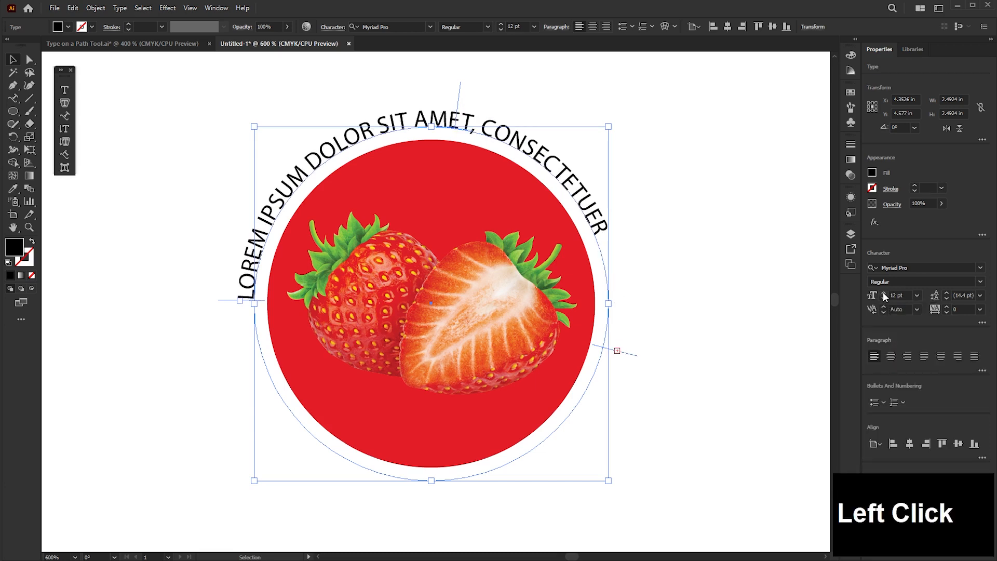
{"action": "left_click", "coordinate": [883, 298]}
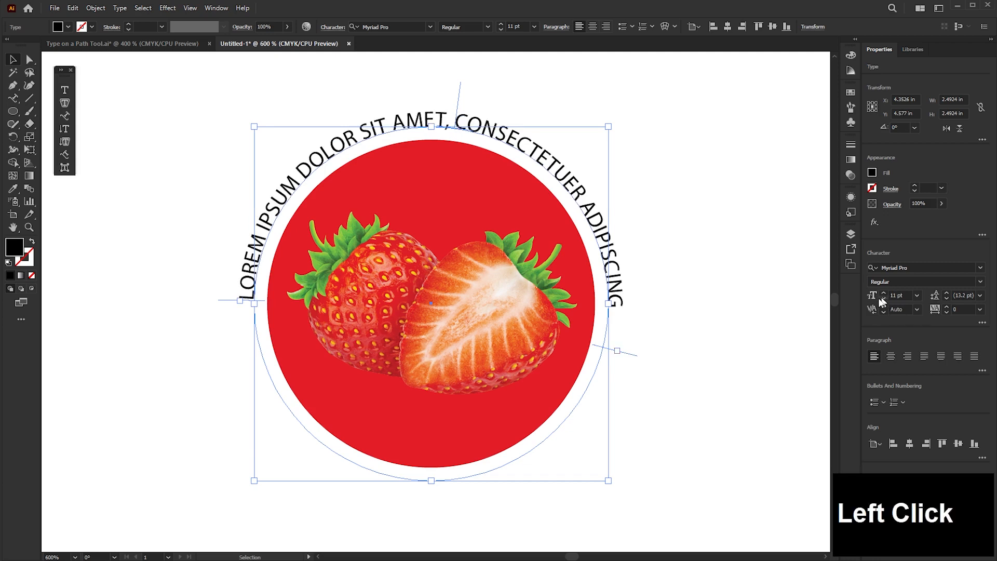
{"action": "left_click_drag", "start_coordinate": [626, 352], "coordinate": [630, 319]}
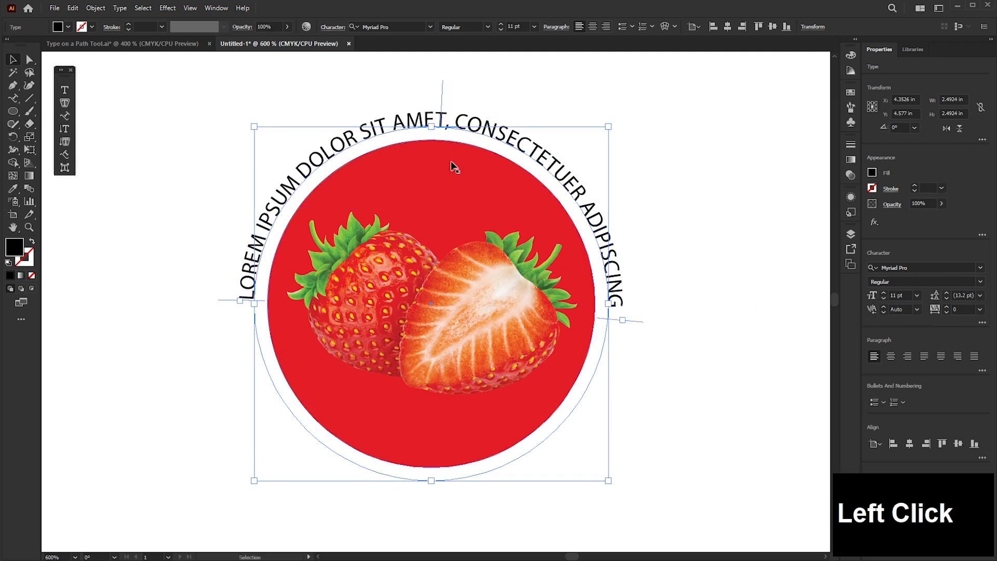
{"action": "left_click", "coordinate": [140, 172]}
Check the finished badge in the Type on a Path Tool.ai document and shrink the new badge's strawberry image to about 1.94 by 1.29 in.
{"action": "left_click", "coordinate": [160, 46]}
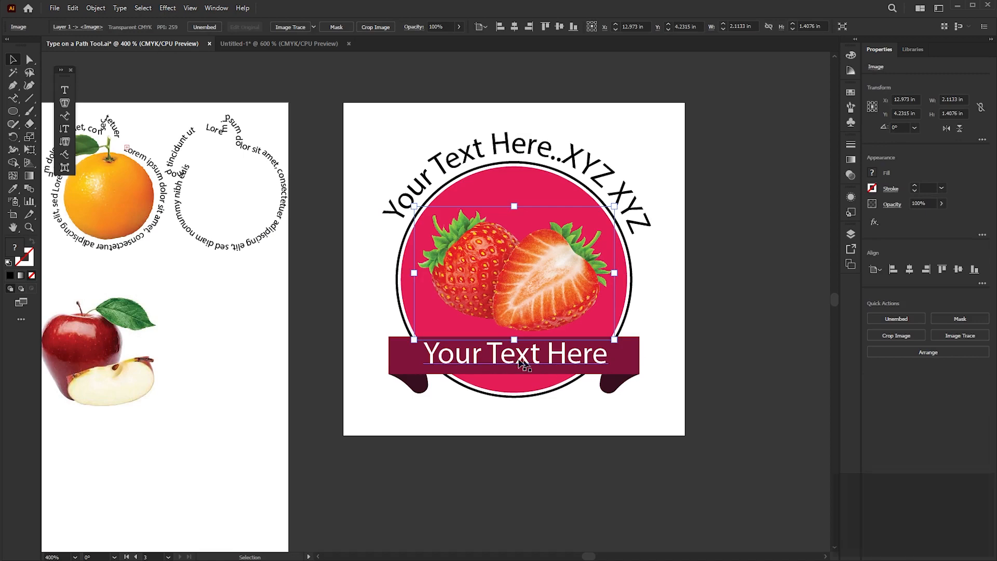
{"action": "left_click", "coordinate": [248, 43]}
{"action": "left_click", "coordinate": [422, 284]}
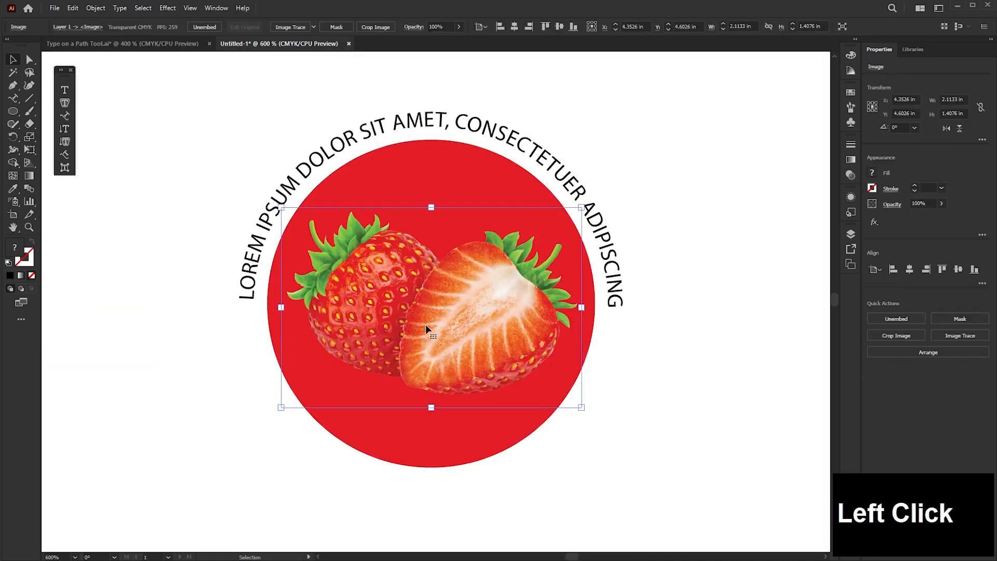
{"action": "left_click_drag", "start_coordinate": [431, 407], "coordinate": [433, 399]}
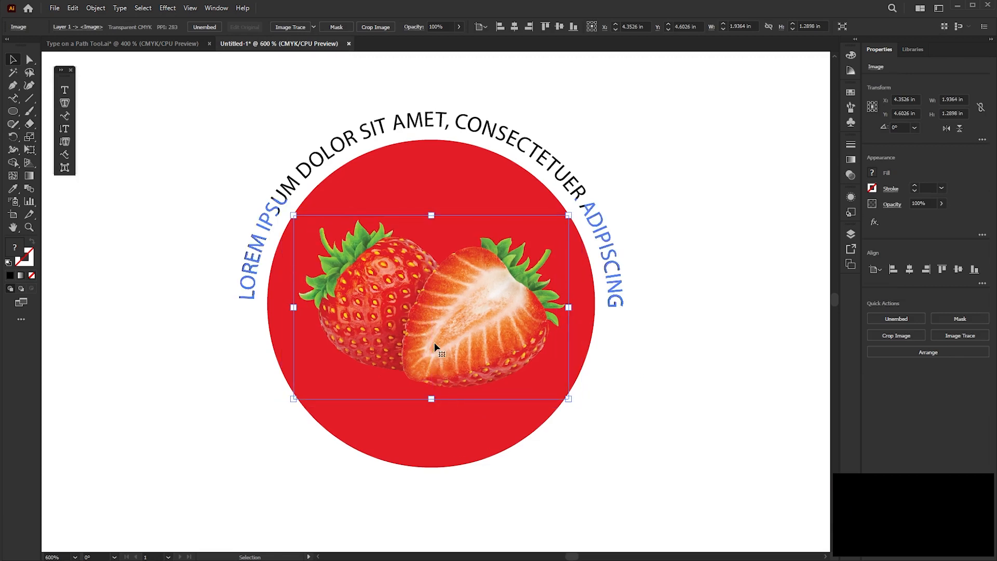
Move the strawberry image slightly up and draw a black rectangle about 2.7 by 0.38 in across the red circle's lower part.
{"action": "left_click_drag", "start_coordinate": [438, 349], "coordinate": [431, 327]}
{"action": "left_click", "coordinate": [138, 160]}
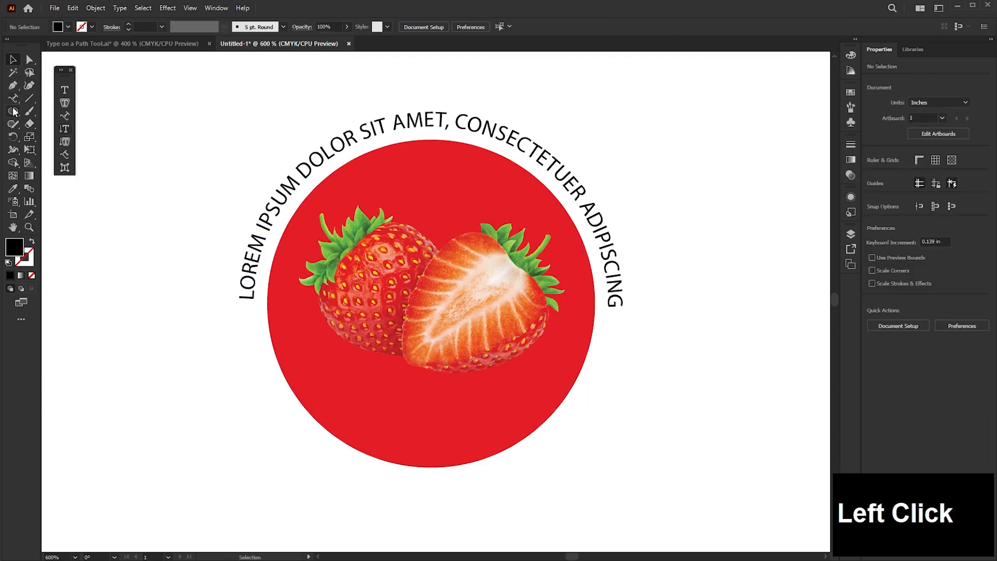
{"action": "left_click", "coordinate": [13, 111]}
{"action": "left_click", "coordinate": [48, 112]}
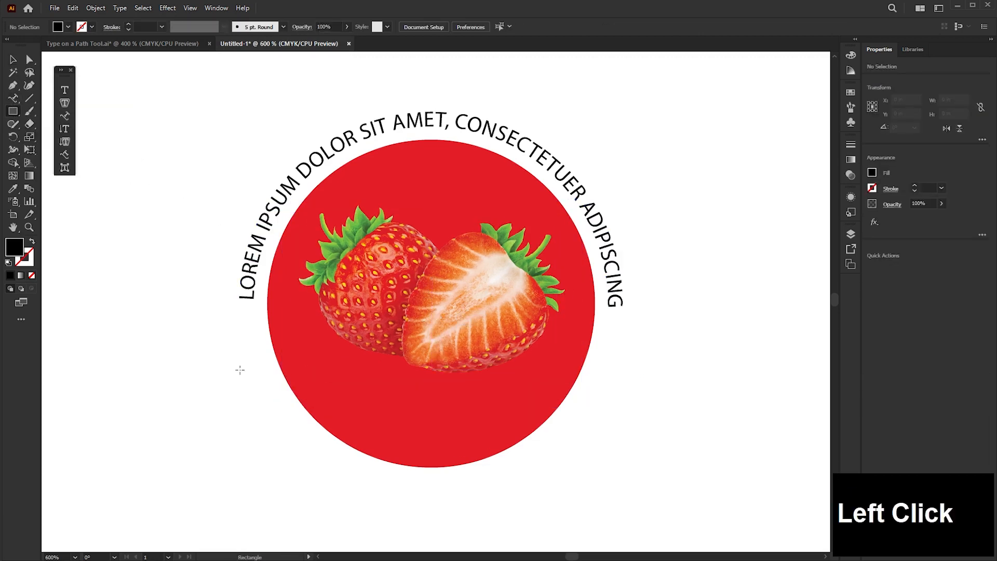
{"action": "mouse_move", "coordinate": [232, 360]}
{"action": "left_mouse_down"}
{"action": "mouse_move", "coordinate": [438, 403]}
{"action": "mouse_move", "coordinate": [615, 414]}
{"action": "left_mouse_up"}
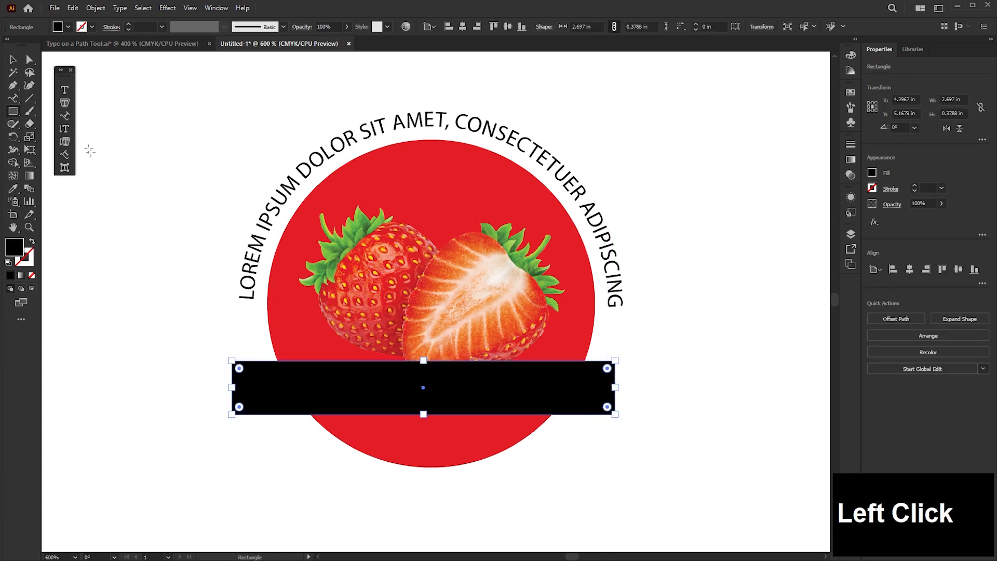
Move the black rectangle down so it sits just below the strawberries, centred horizontally on the red circle.
{"action": "left_click", "coordinate": [14, 60]}
{"action": "left_click_drag", "start_coordinate": [519, 379], "coordinate": [507, 398]}
{"action": "left_click", "coordinate": [485, 130]}
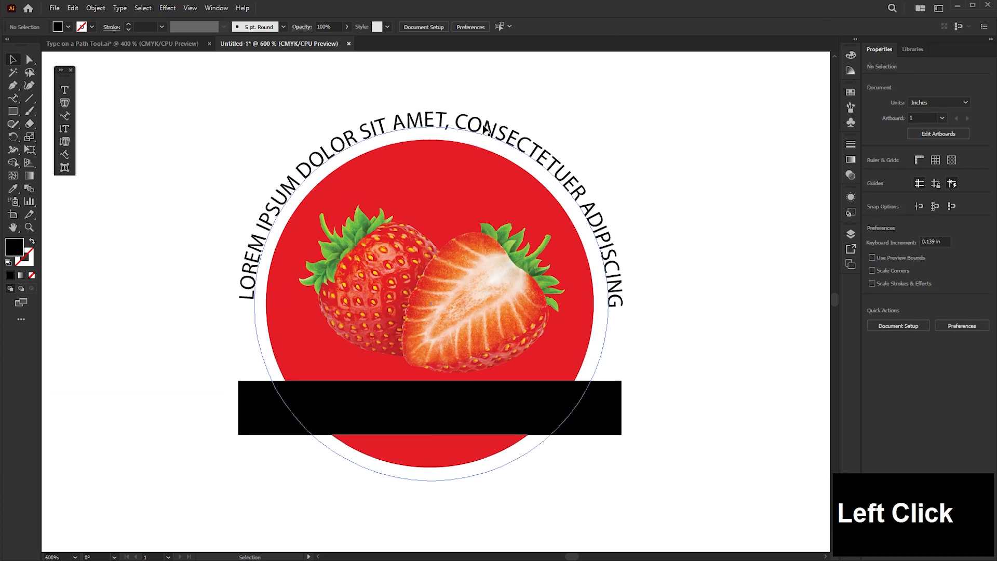
{"action": "left_click", "coordinate": [484, 130]}
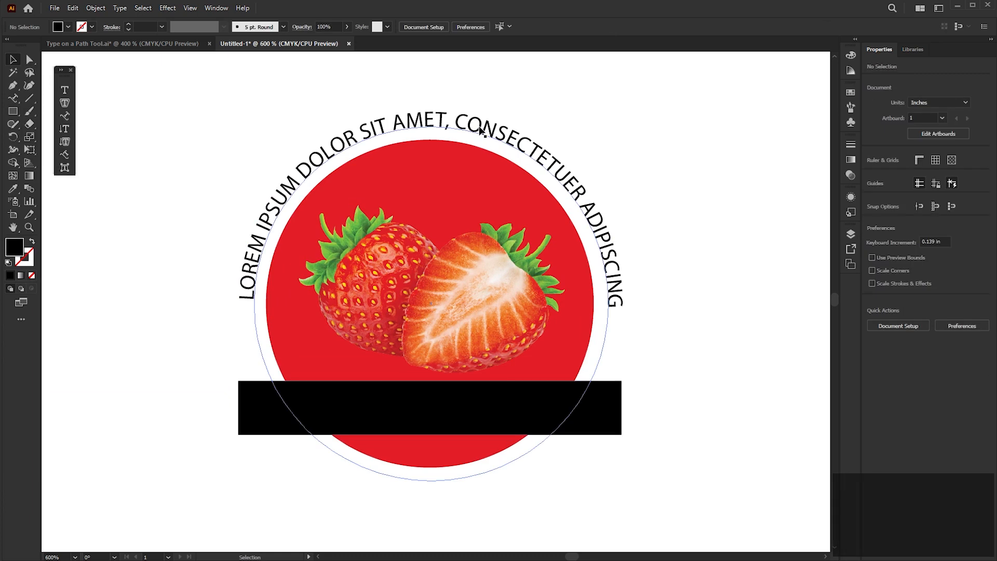
Slant the black rectangle by raising both left corners and slightly lowering both right corners, to an overall height of about 0.93 in.
{"action": "left_click", "coordinate": [614, 407]}
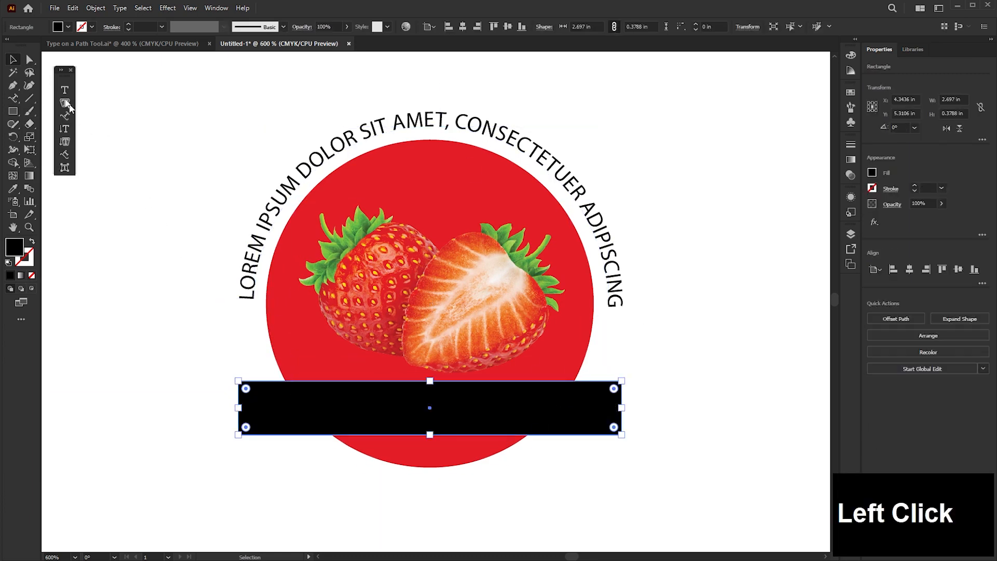
{"action": "left_click", "coordinate": [30, 63]}
{"action": "left_click_drag", "start_coordinate": [221, 357], "coordinate": [262, 501]}
{"action": "left_click", "coordinate": [243, 397]}
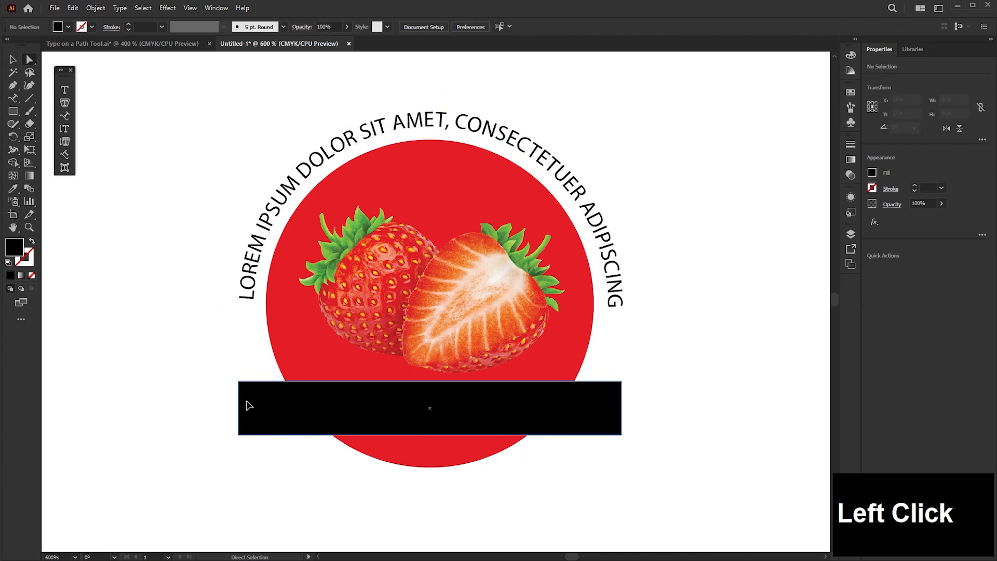
{"action": "left_click", "coordinate": [238, 382]}
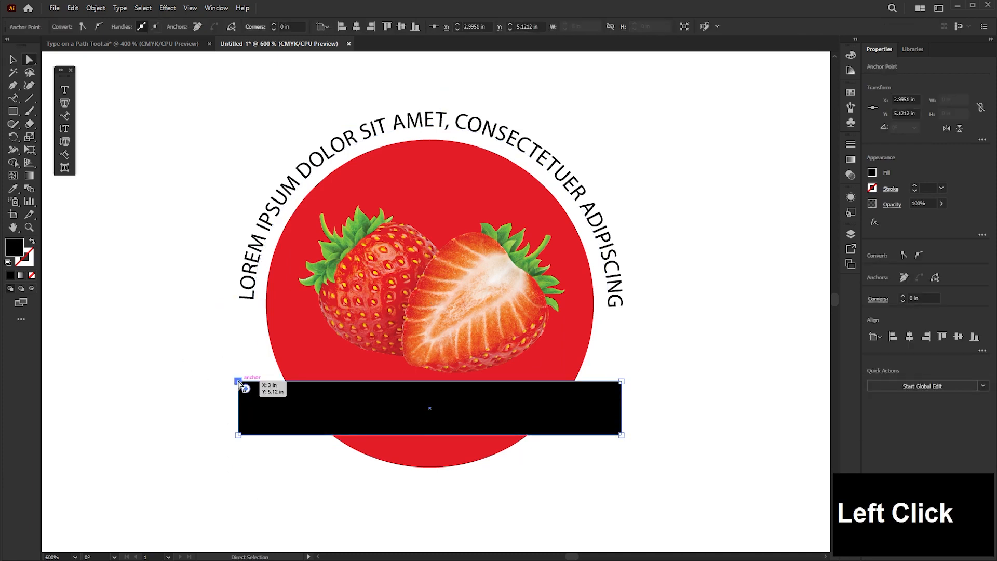
{"action": "left_click", "coordinate": [238, 434], "text": "shift"}
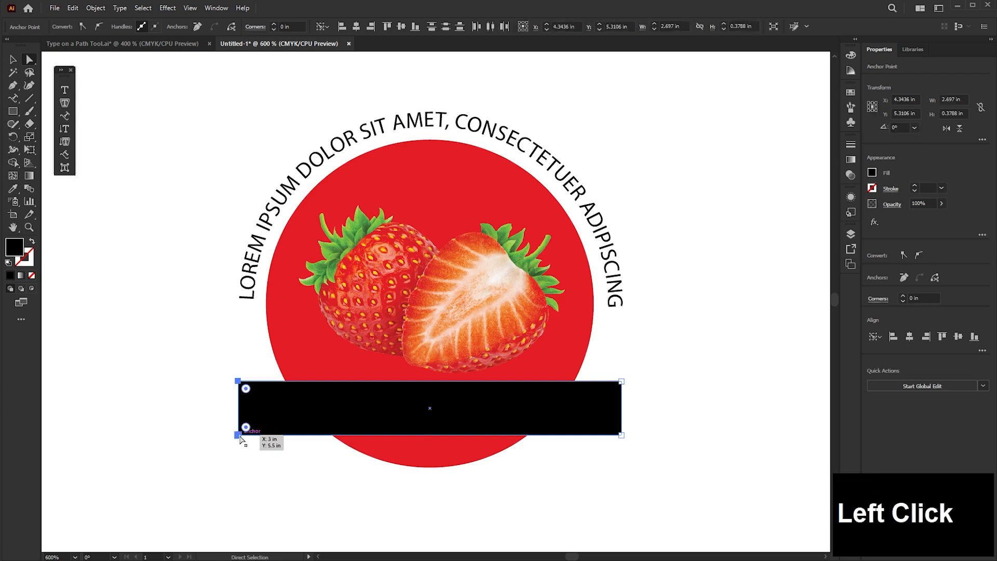
{"action": "left_click_drag", "start_coordinate": [239, 436], "coordinate": [239, 374]}
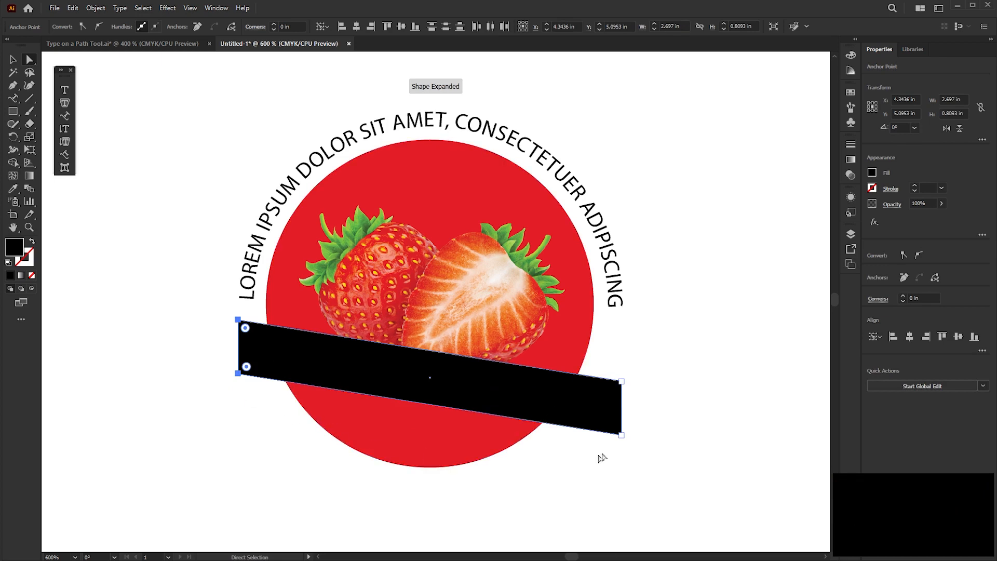
{"action": "left_click", "coordinate": [621, 381]}
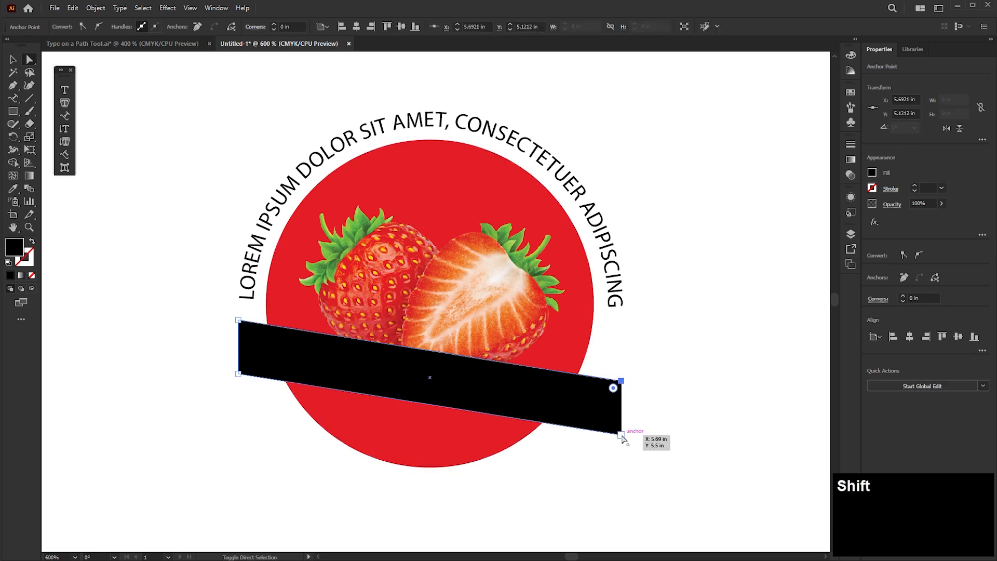
{"action": "left_click", "coordinate": [621, 435], "text": "shift"}
{"action": "left_click_drag", "start_coordinate": [622, 436], "coordinate": [622, 451]}
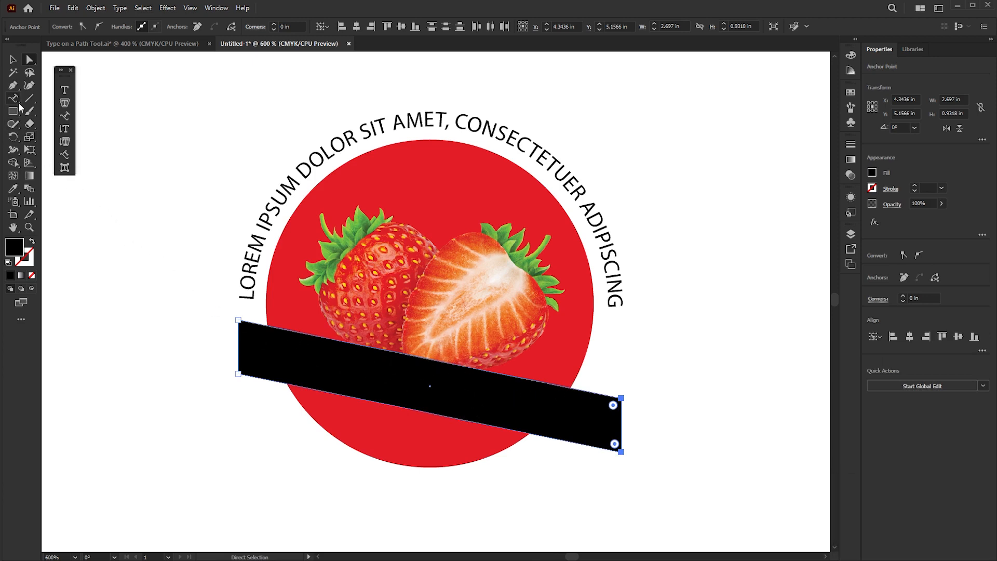
Bend the slanted bar's lower edge into an S-curve with the Anchor Point Tool and its direction handles.
{"action": "left_click", "coordinate": [14, 86]}
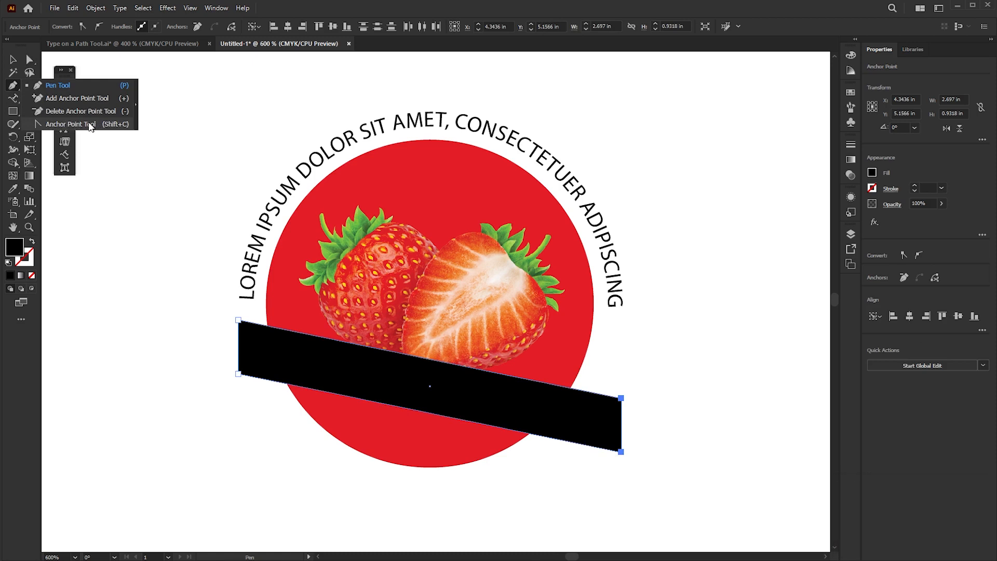
{"action": "left_click", "coordinate": [89, 125]}
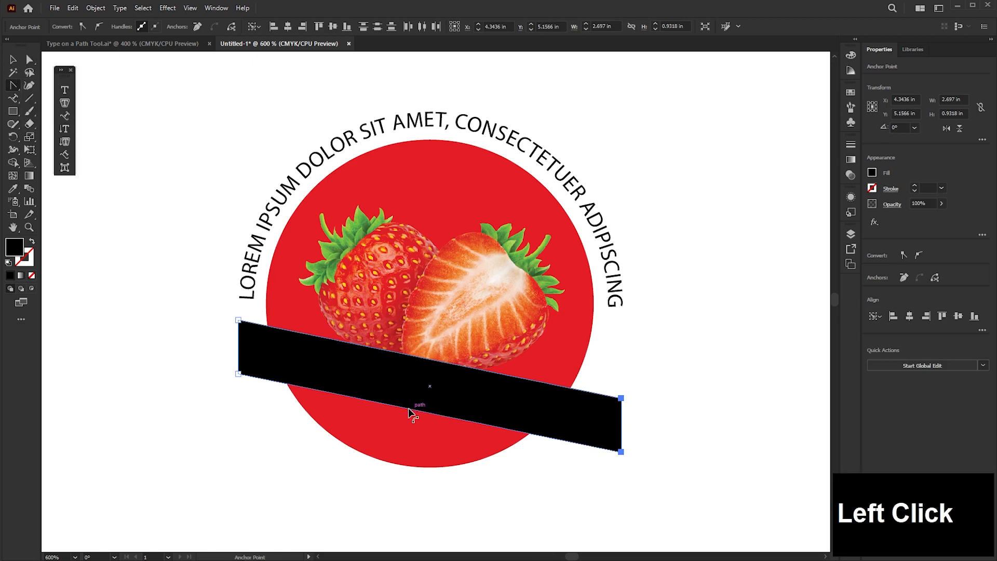
{"action": "left_click_drag", "start_coordinate": [408, 408], "coordinate": [404, 442]}
{"action": "left_click_drag", "start_coordinate": [406, 454], "coordinate": [409, 456]}
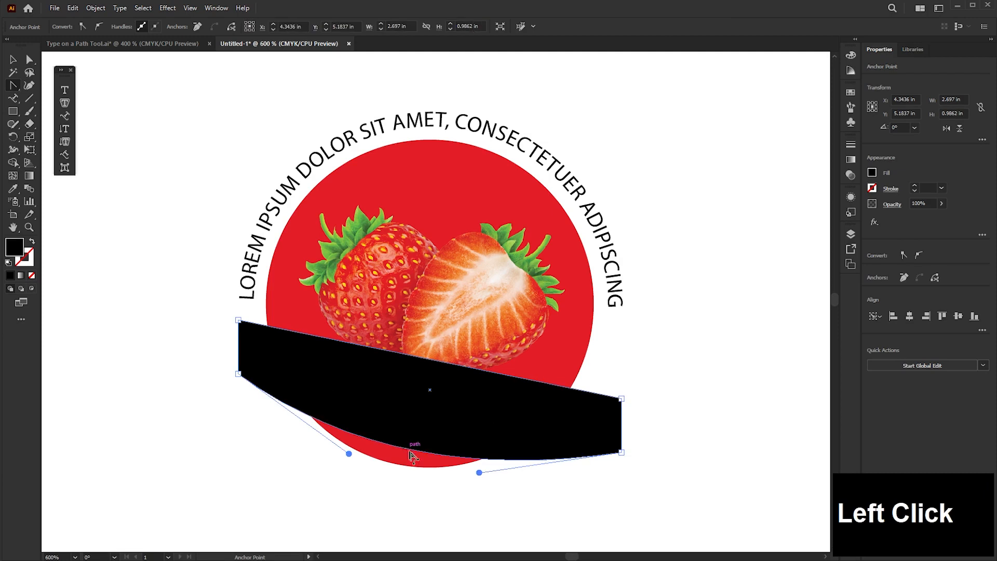
{"action": "left_click_drag", "start_coordinate": [478, 472], "coordinate": [474, 412]}
{"action": "left_click_drag", "start_coordinate": [351, 456], "coordinate": [384, 506]}
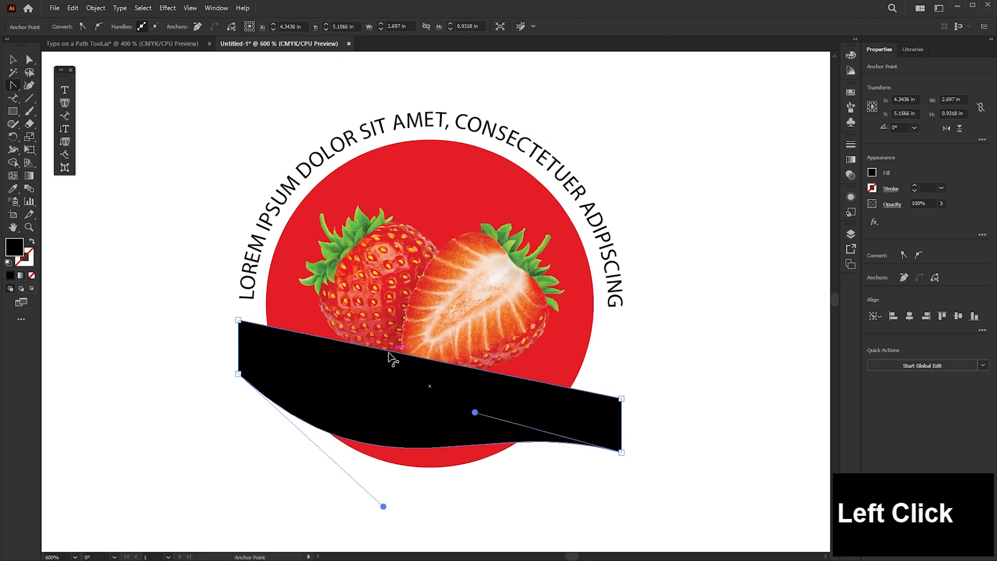
Bend the bar's upper edge into a matching S-curve and fine-tune the lower edge to form a wavy banner.
{"action": "left_click_drag", "start_coordinate": [392, 358], "coordinate": [393, 390]}
{"action": "left_click_drag", "start_coordinate": [478, 409], "coordinate": [585, 346]}
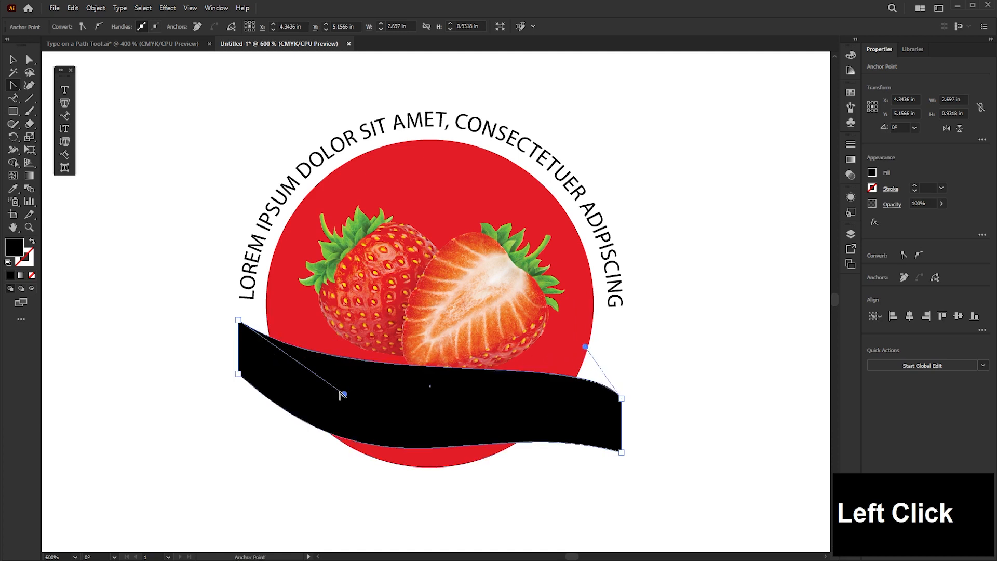
{"action": "left_click_drag", "start_coordinate": [343, 393], "coordinate": [358, 435]}
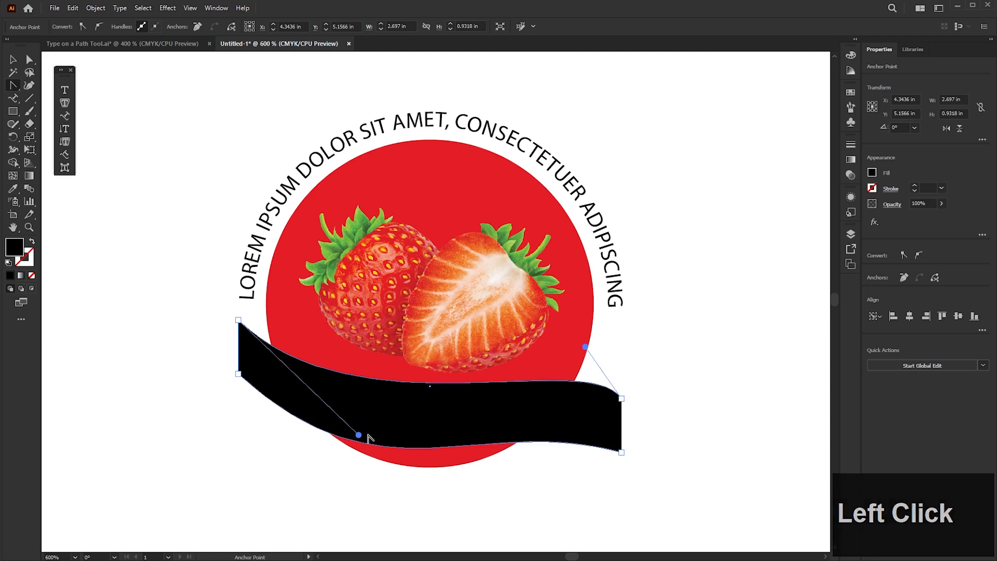
{"action": "left_click", "coordinate": [372, 444]}
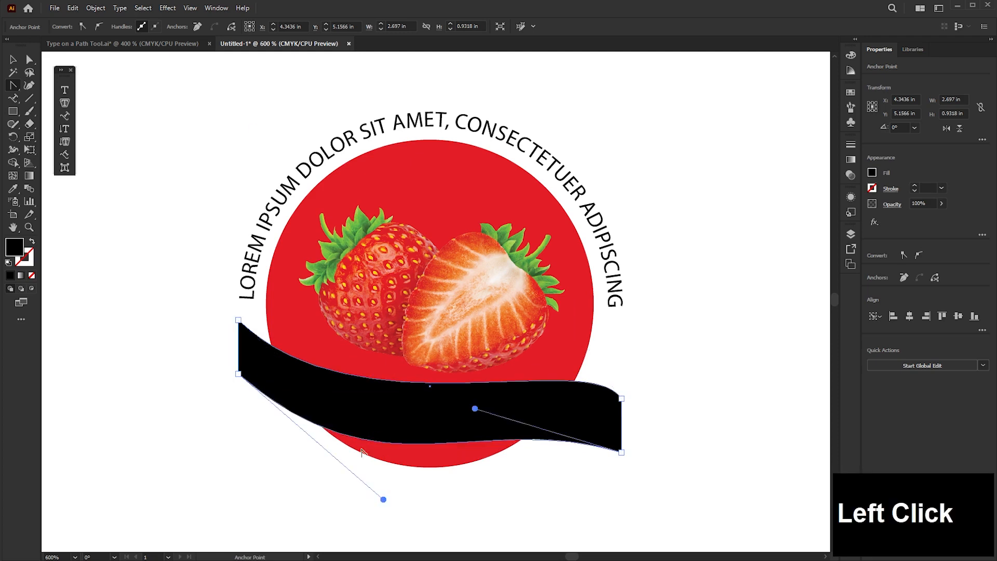
{"action": "mouse_move", "coordinate": [384, 500]}
{"action": "left_mouse_down"}
{"action": "mouse_move", "coordinate": [369, 498]}
{"action": "mouse_move", "coordinate": [377, 491]}
{"action": "left_mouse_up"}
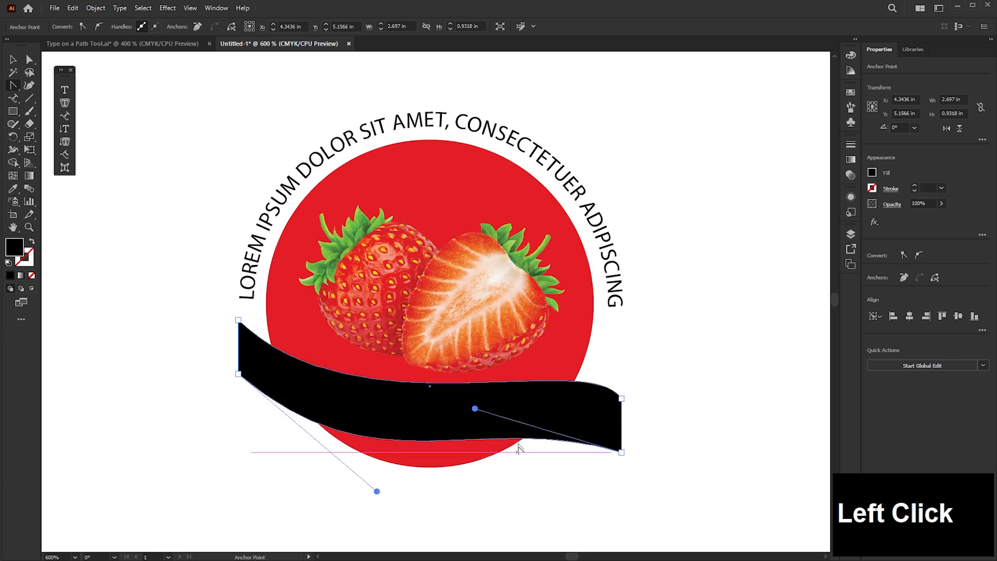
{"action": "key", "text": "v"}
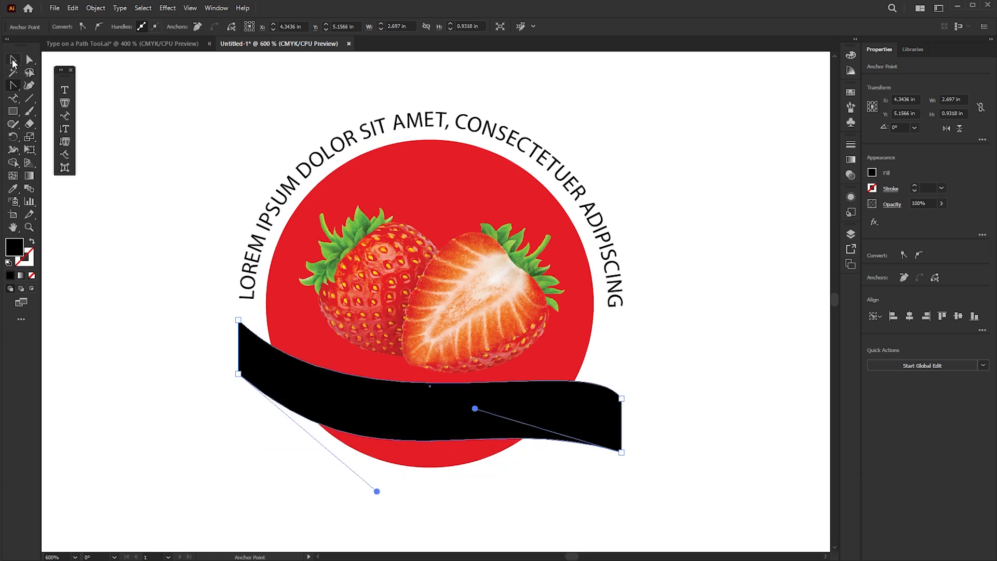
{"action": "left_click", "coordinate": [132, 350]}
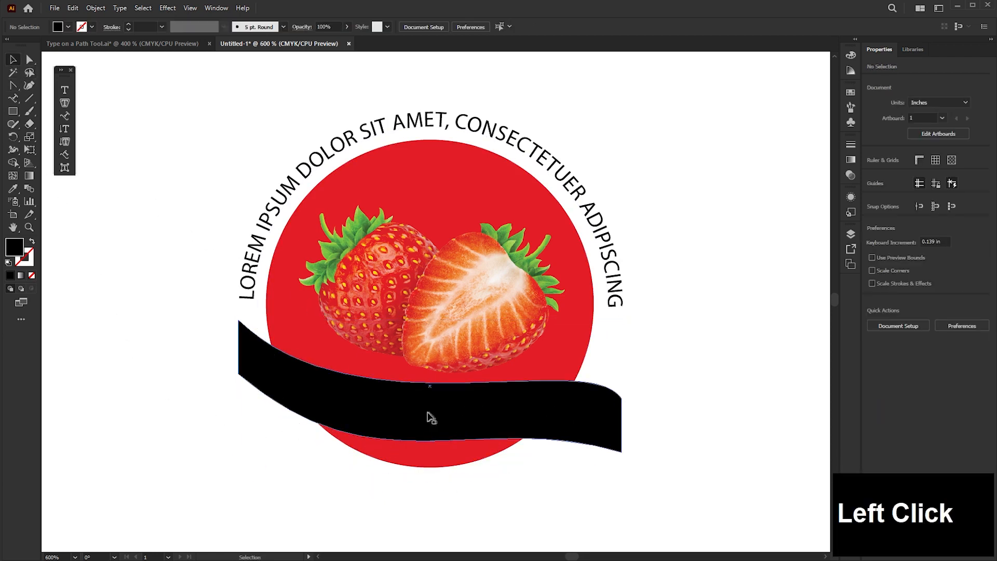
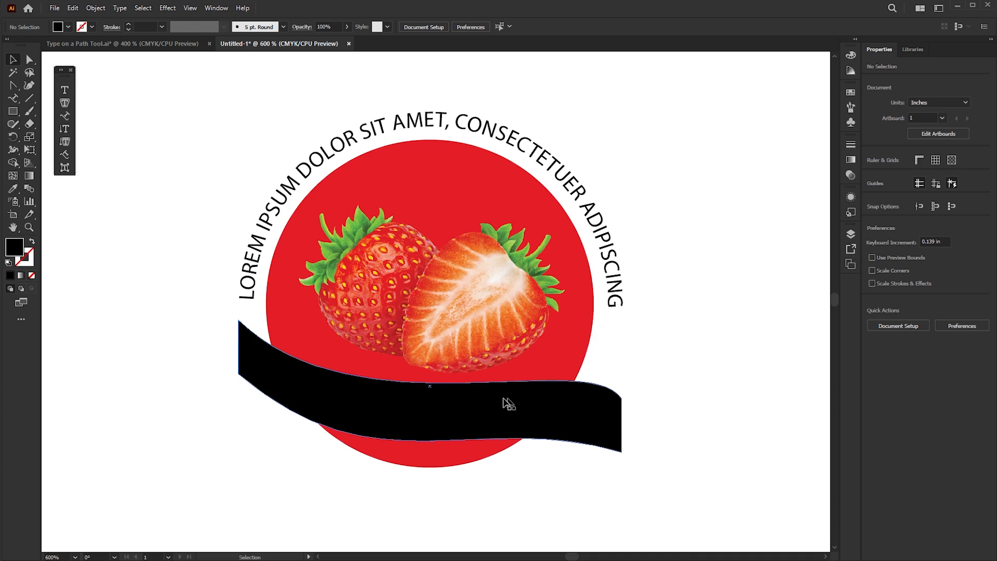
Raise the two left corner anchors of the wavy banner slightly, making it about 1.02 in high overall.
{"action": "left_click", "coordinate": [30, 61]}
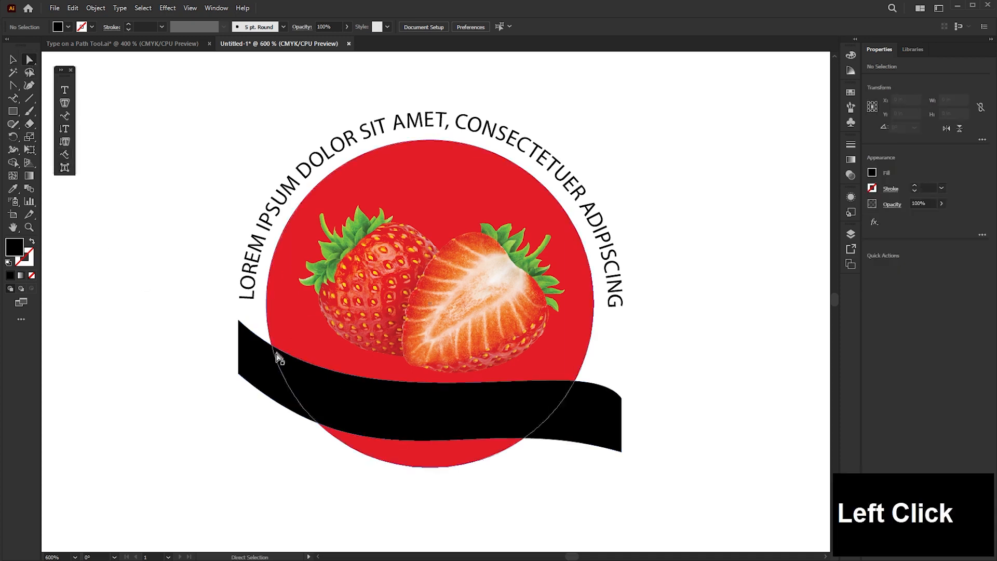
{"action": "left_click", "coordinate": [239, 320]}
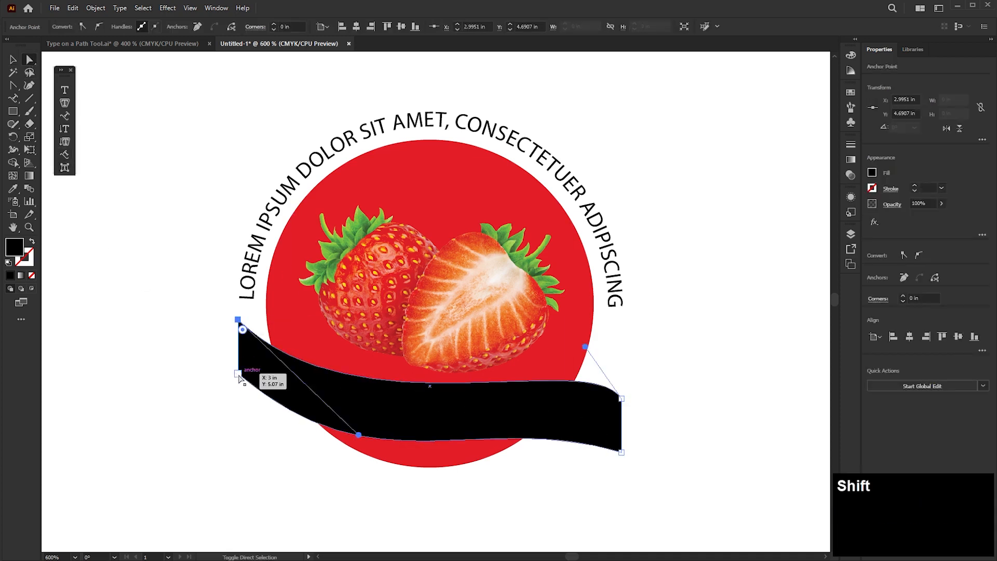
{"action": "left_click", "coordinate": [239, 373], "text": "shift"}
{"action": "left_click_drag", "start_coordinate": [240, 374], "coordinate": [241, 365]}
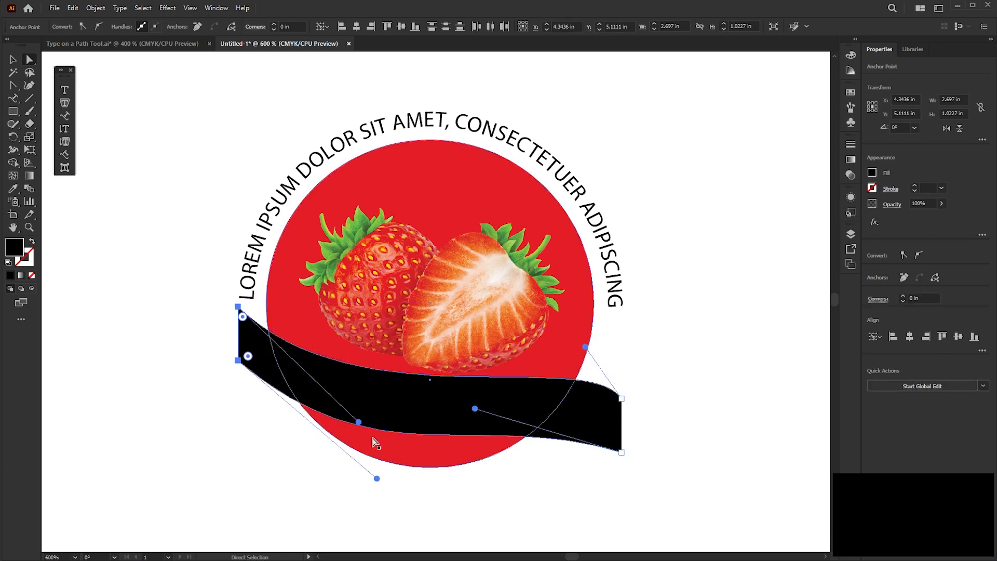
Adjust the direction handles at both ends of the banner so its upper and lower edges follow a deeper, matching wave.
{"action": "left_click_drag", "start_coordinate": [376, 477], "coordinate": [355, 504]}
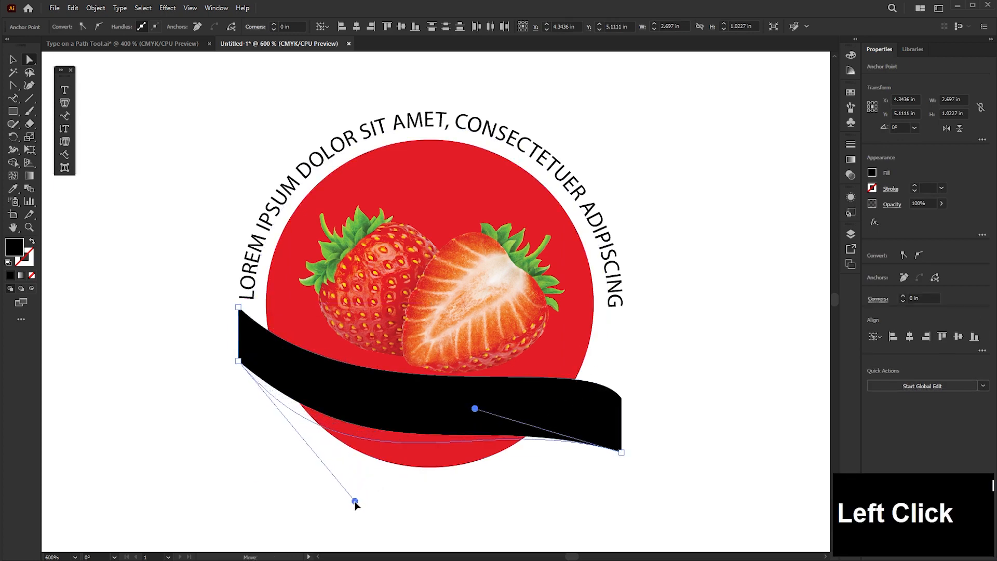
{"action": "left_click", "coordinate": [349, 427]}
{"action": "left_click_drag", "start_coordinate": [361, 424], "coordinate": [380, 462]}
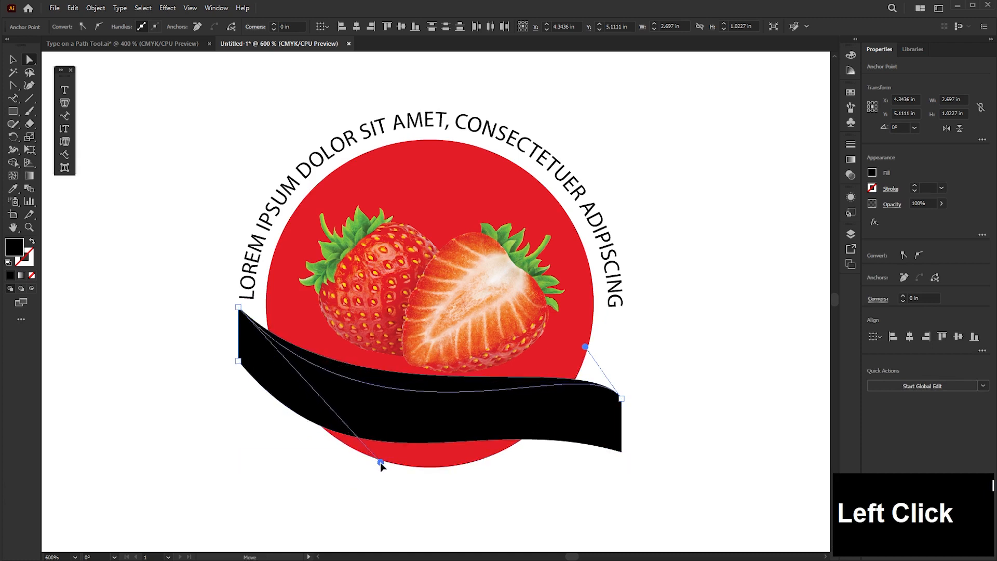
{"action": "left_click_drag", "start_coordinate": [585, 347], "coordinate": [593, 314]}
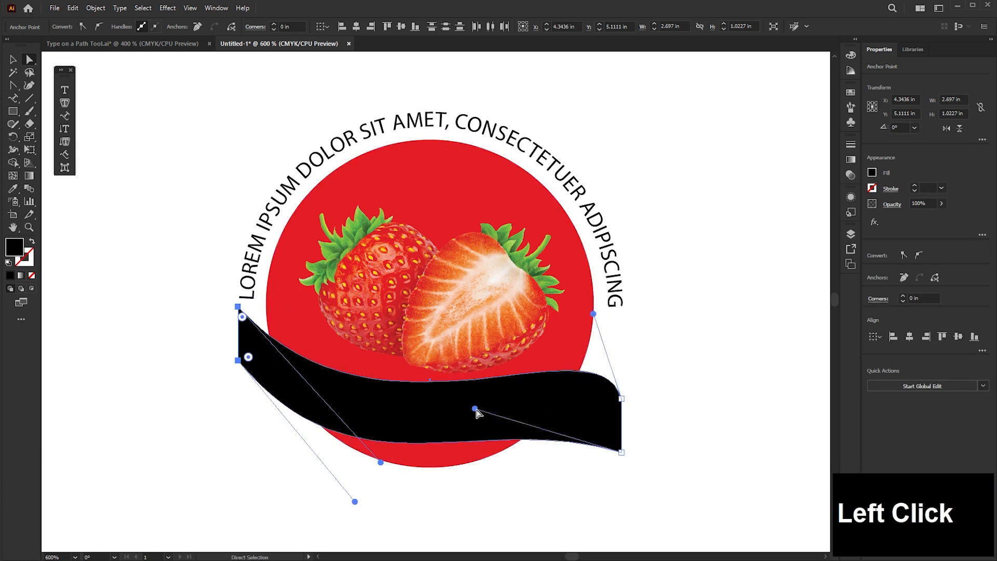
{"action": "left_click_drag", "start_coordinate": [476, 410], "coordinate": [584, 379]}
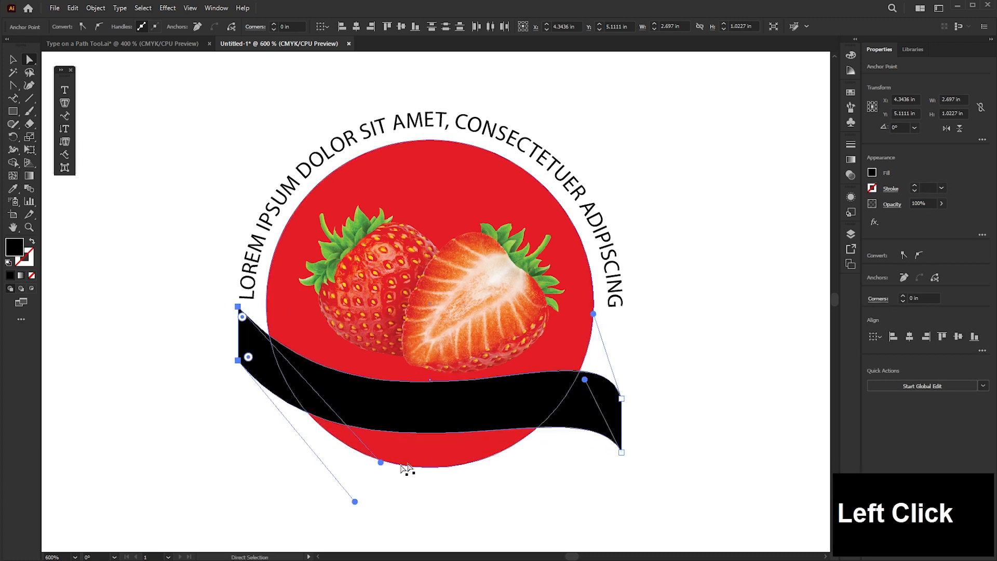
{"action": "left_click_drag", "start_coordinate": [355, 503], "coordinate": [365, 521]}
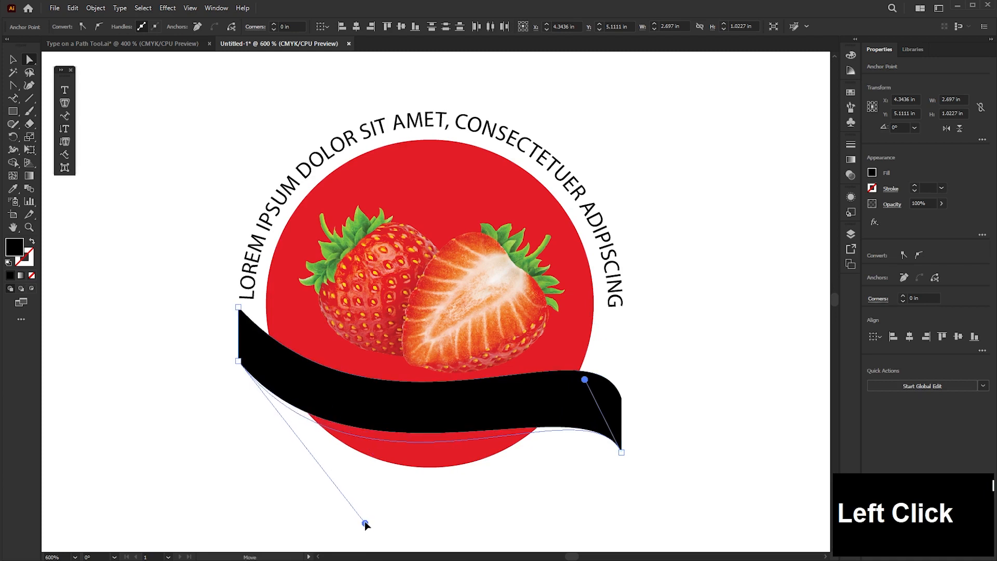
{"action": "left_click", "coordinate": [14, 60]}
{"action": "left_click", "coordinate": [156, 272]}
Draw a three-point wavy path along the middle of the black banner with the Pen tool.
{"action": "key", "text": "space"}
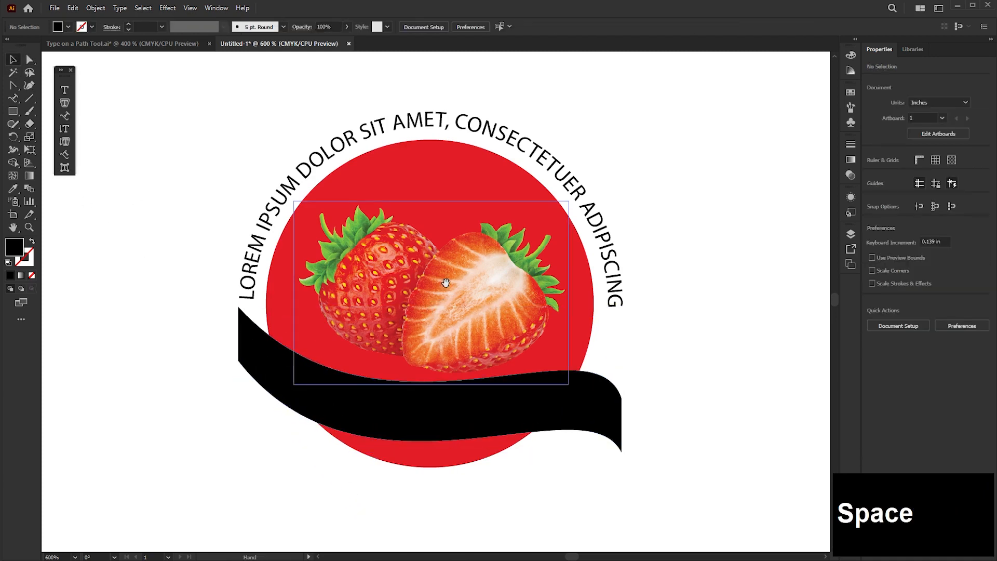
{"action": "left_click_drag", "start_coordinate": [446, 283], "coordinate": [443, 247]}
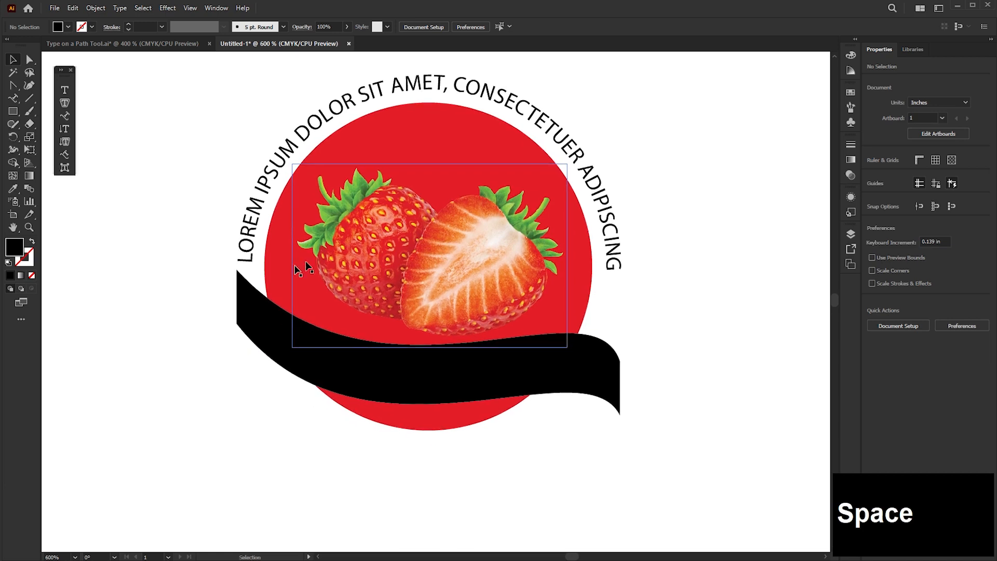
{"action": "left_click", "coordinate": [14, 88]}
{"action": "left_click", "coordinate": [72, 84]}
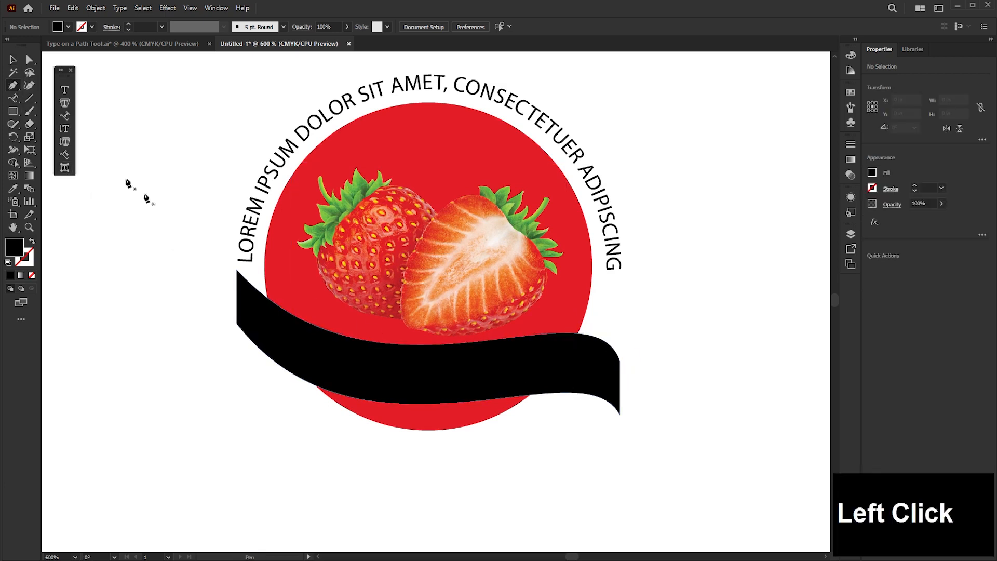
{"action": "left_click", "coordinate": [247, 308]}
{"action": "left_click_drag", "start_coordinate": [424, 370], "coordinate": [530, 346]}
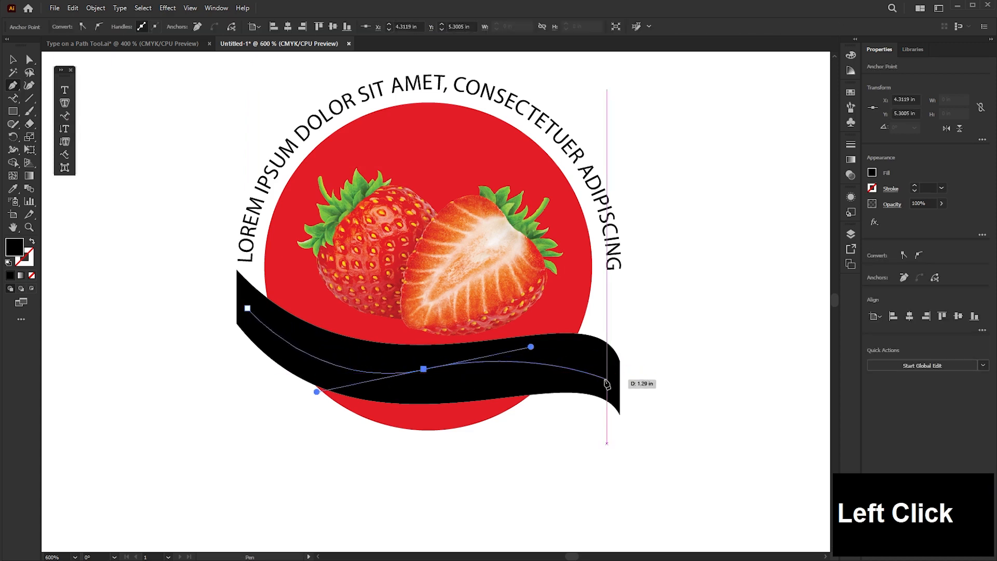
{"action": "left_click_drag", "start_coordinate": [607, 381], "coordinate": [615, 407]}
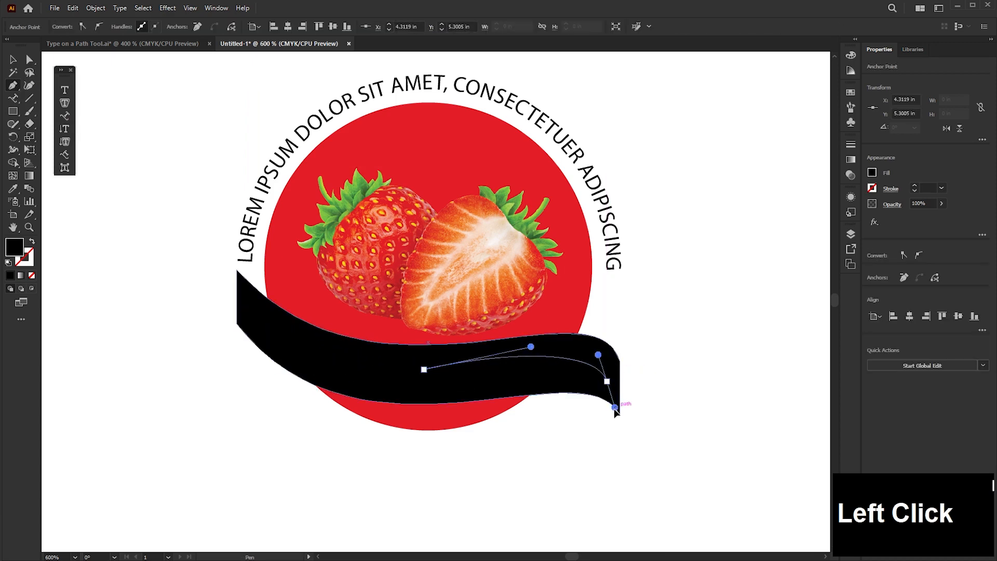
Swap the drawn path's fill and stroke and make its stroke white.
{"action": "left_click", "coordinate": [32, 241]}
{"action": "double_click", "coordinate": [24, 257]}
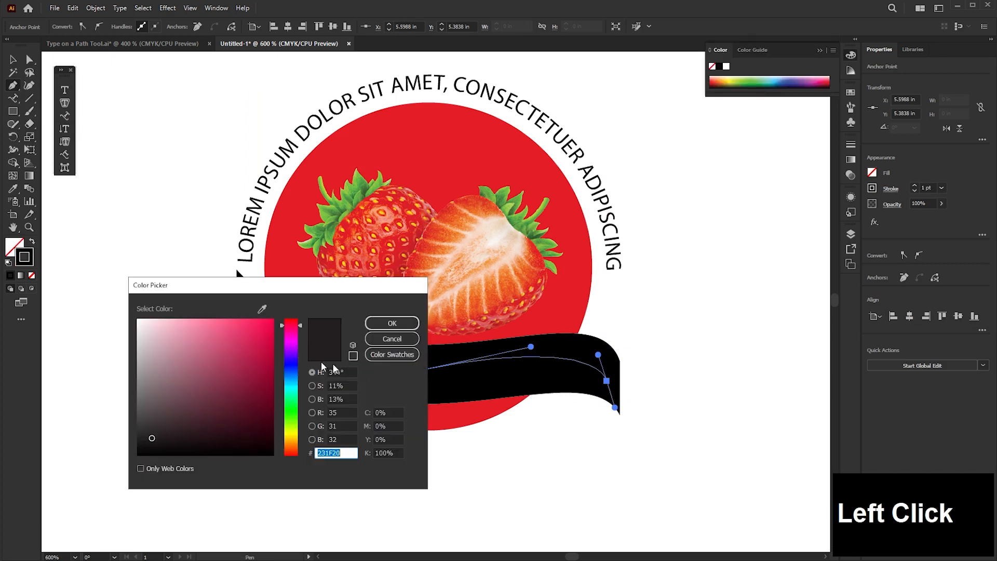
{"action": "left_click", "coordinate": [392, 323]}
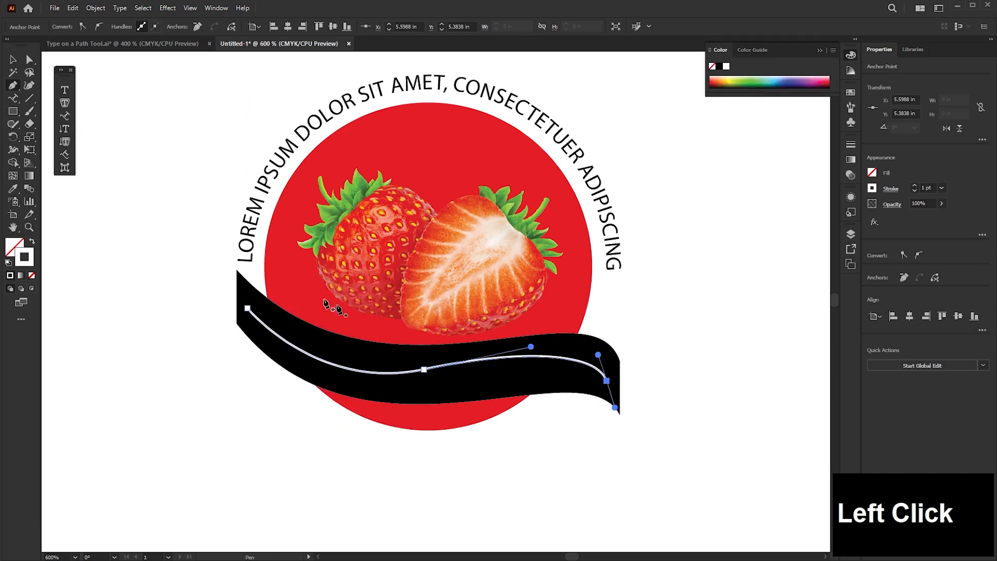
{"action": "left_click", "coordinate": [17, 60]}
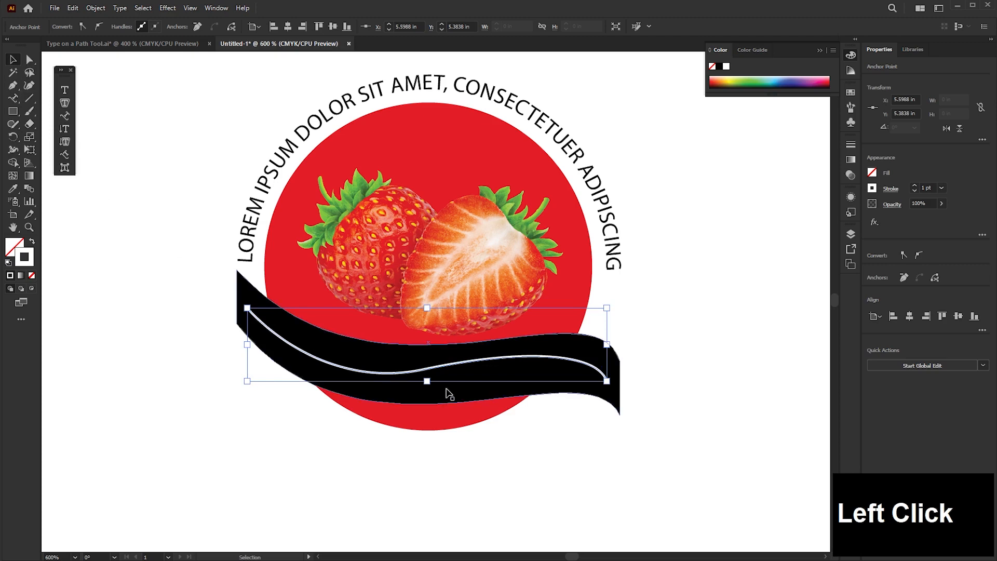
Delete the white pen-drawn path from the banner completely.
{"action": "scroll", "coordinate": [445, 391], "scroll_direction": "up", "scroll_amount": 1}
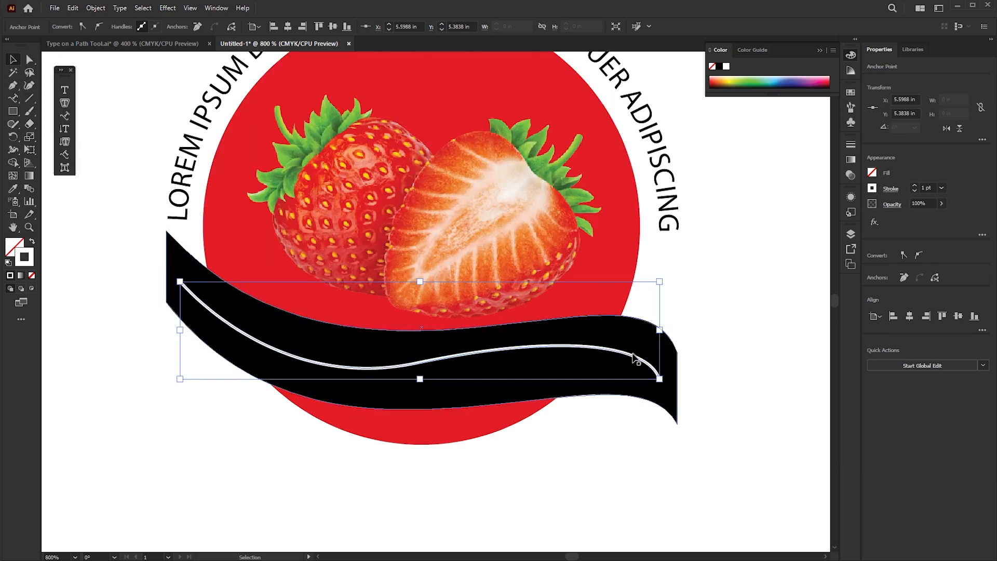
{"action": "key", "text": "Delete"}
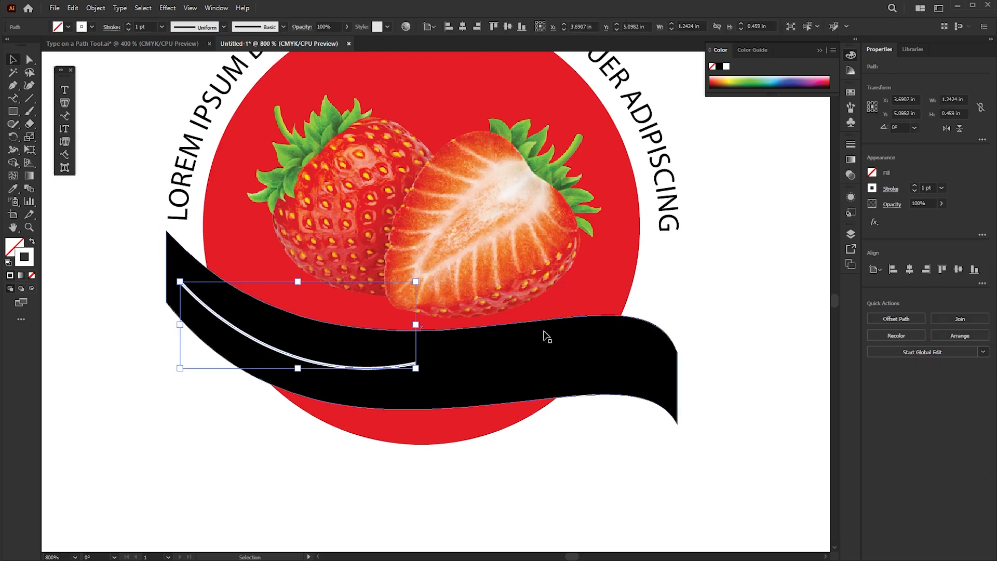
{"action": "scroll", "coordinate": [543, 336], "scroll_direction": "down", "scroll_amount": 1}
{"action": "key", "text": "Delete"}
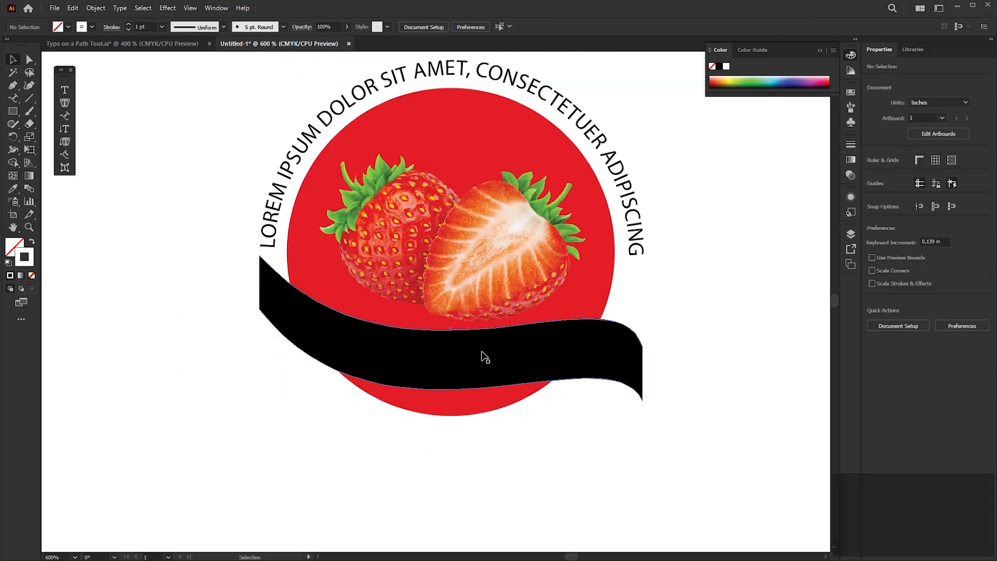
Duplicate the wavy black banner straight below the original.
{"action": "left_click", "coordinate": [481, 359]}
{"action": "left_click_drag", "start_coordinate": [478, 340], "coordinate": [496, 399]}
{"action": "key", "text": "space"}
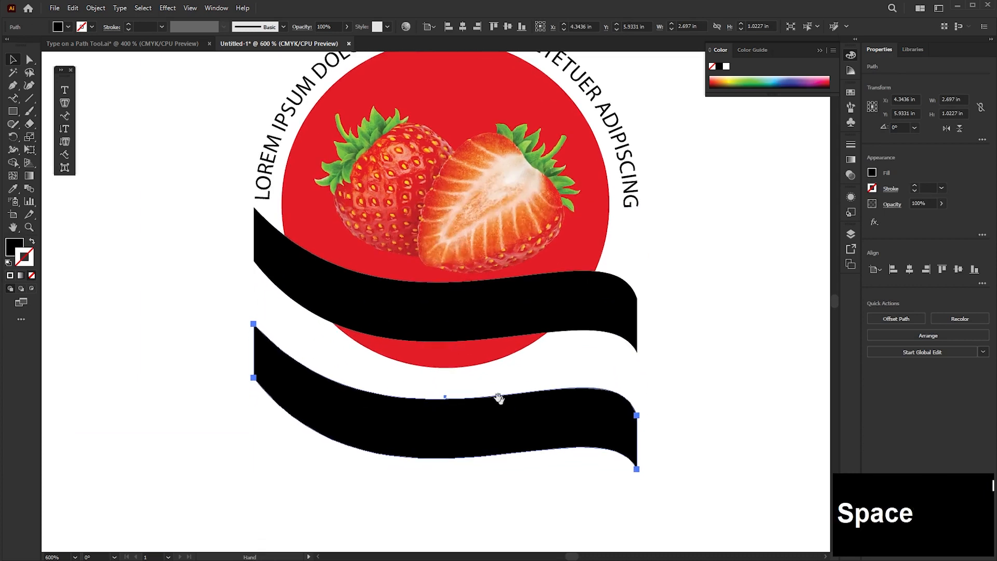
Delete the duplicate banner's two lower corner anchors and swap its fill and stroke to leave an open wavy line.
{"action": "left_click", "coordinate": [30, 60]}
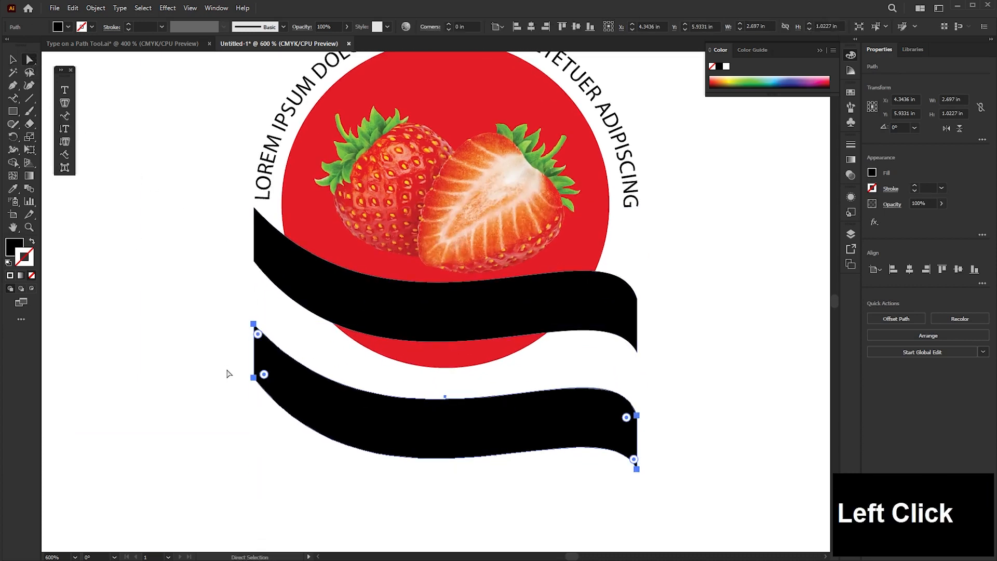
{"action": "left_click_drag", "start_coordinate": [227, 374], "coordinate": [269, 405]}
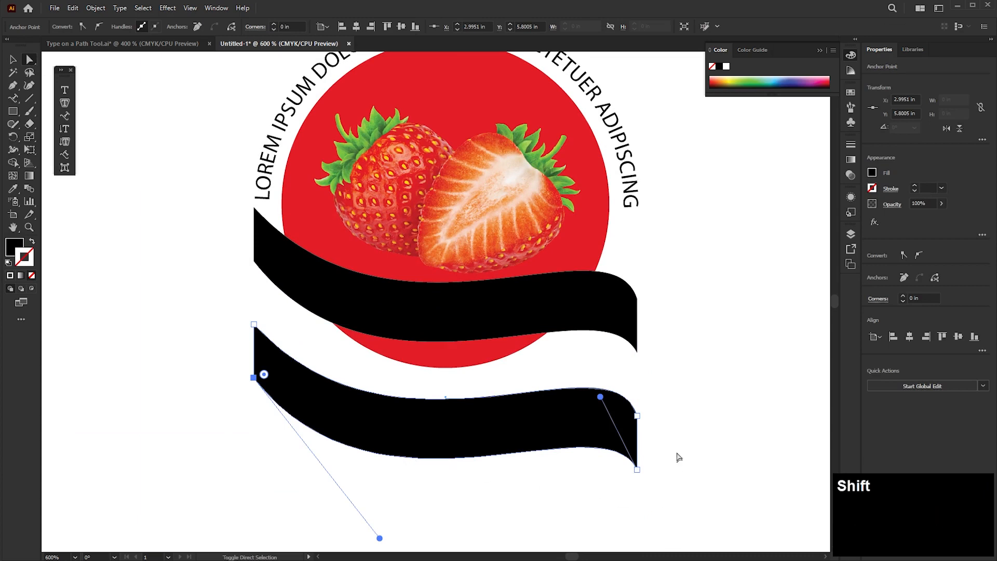
{"action": "left_click_drag", "start_coordinate": [678, 457], "coordinate": [618, 494]}
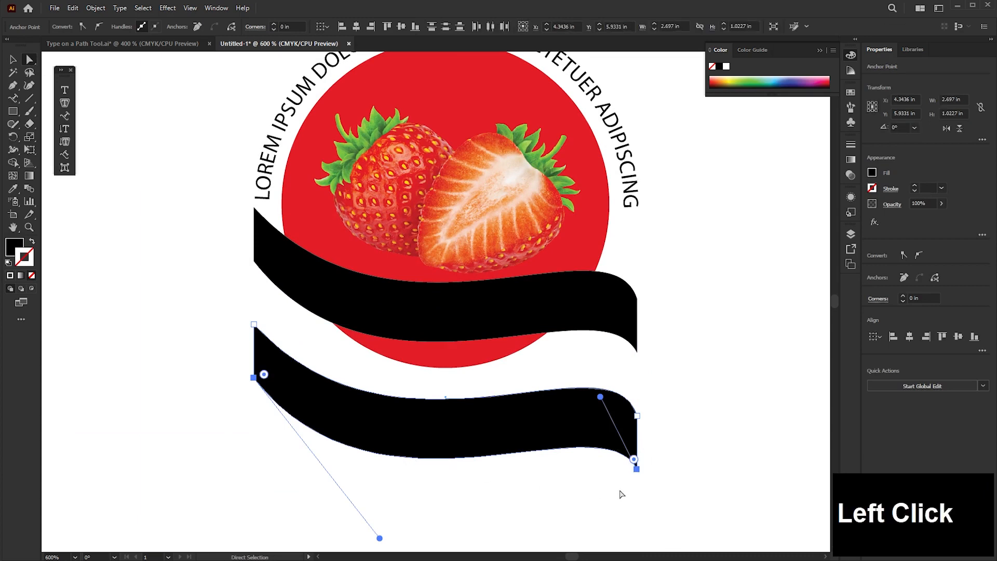
{"action": "key", "text": "Delete"}
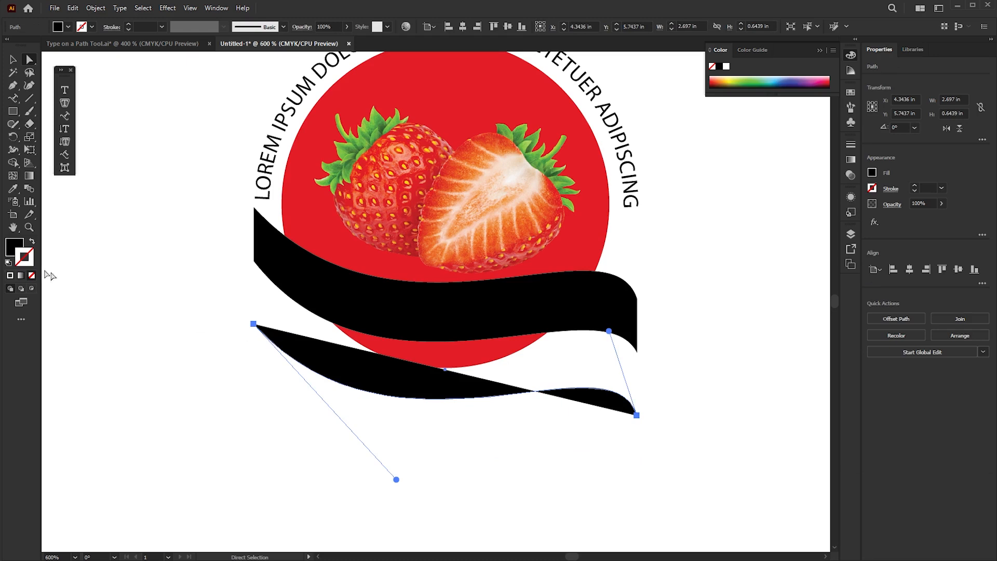
{"action": "left_click", "coordinate": [32, 242]}
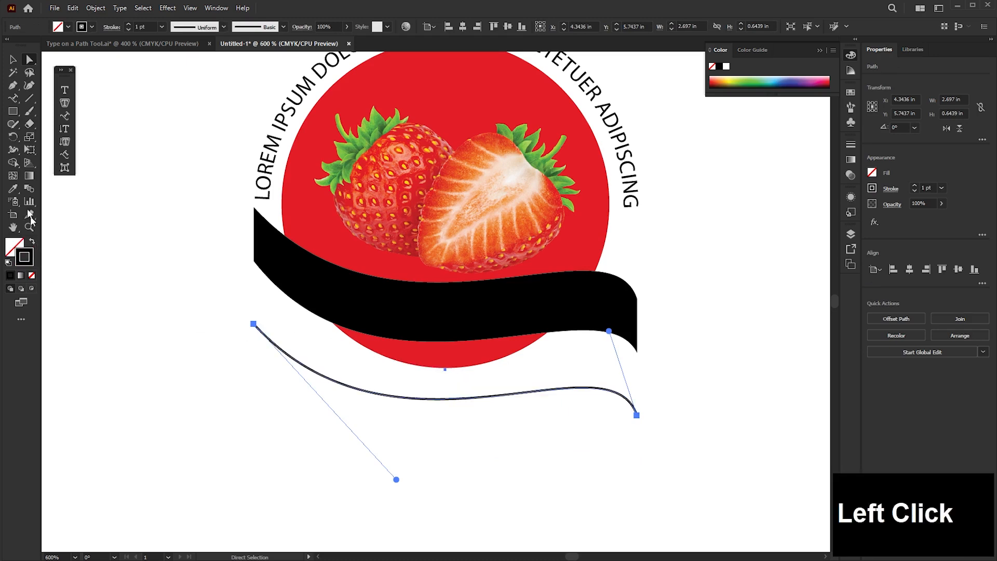
Set the wavy line's stroke to white (FFFFFF) and move it straight up into the lower half of the black banner.
{"action": "left_click", "coordinate": [13, 60]}
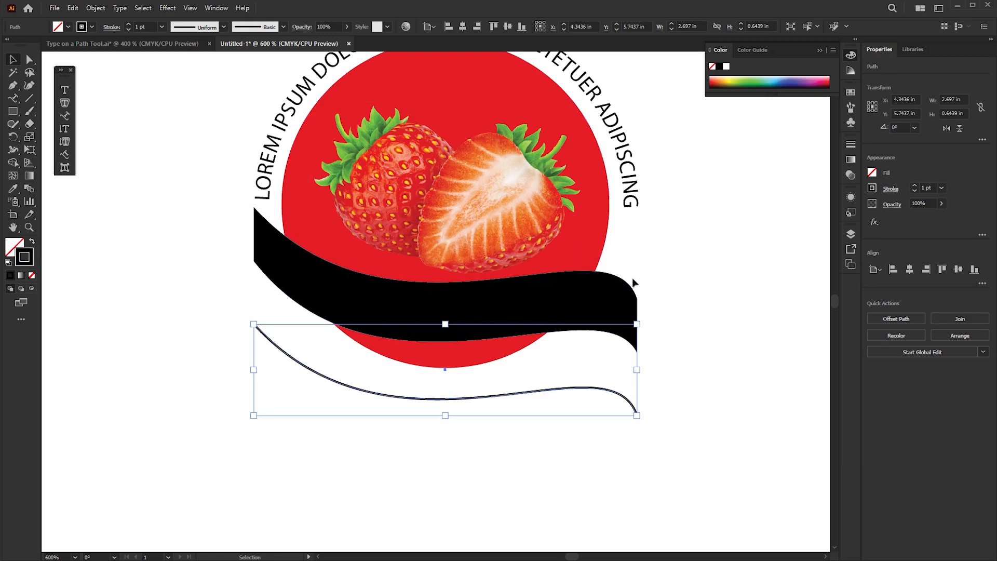
{"action": "double_click", "coordinate": [28, 254]}
{"action": "left_click", "coordinate": [138, 319]}
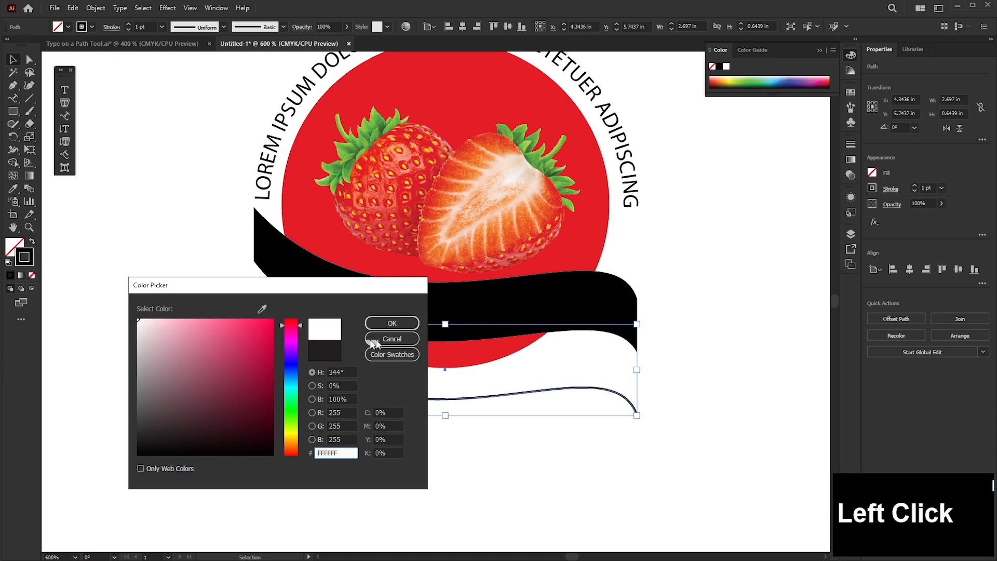
{"action": "left_click", "coordinate": [393, 324]}
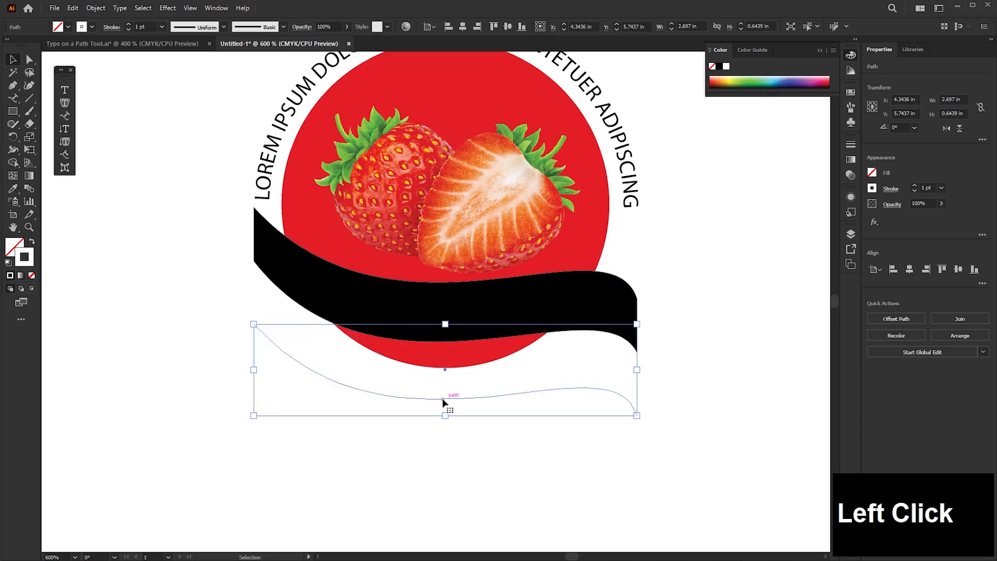
{"action": "left_click_drag", "start_coordinate": [443, 401], "coordinate": [445, 324]}
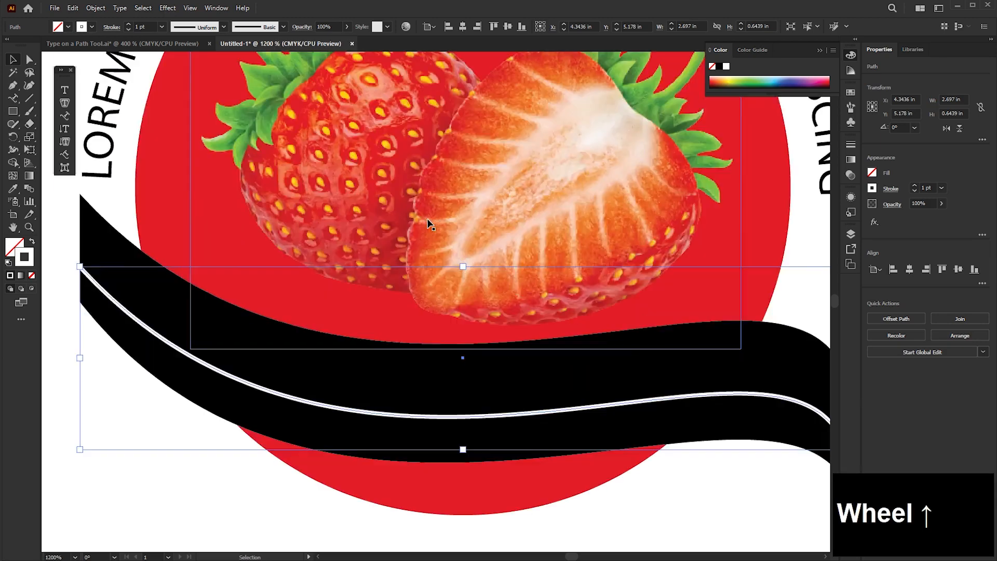
{"action": "scroll", "coordinate": [428, 220], "scroll_direction": "up", "scroll_amount": 3}
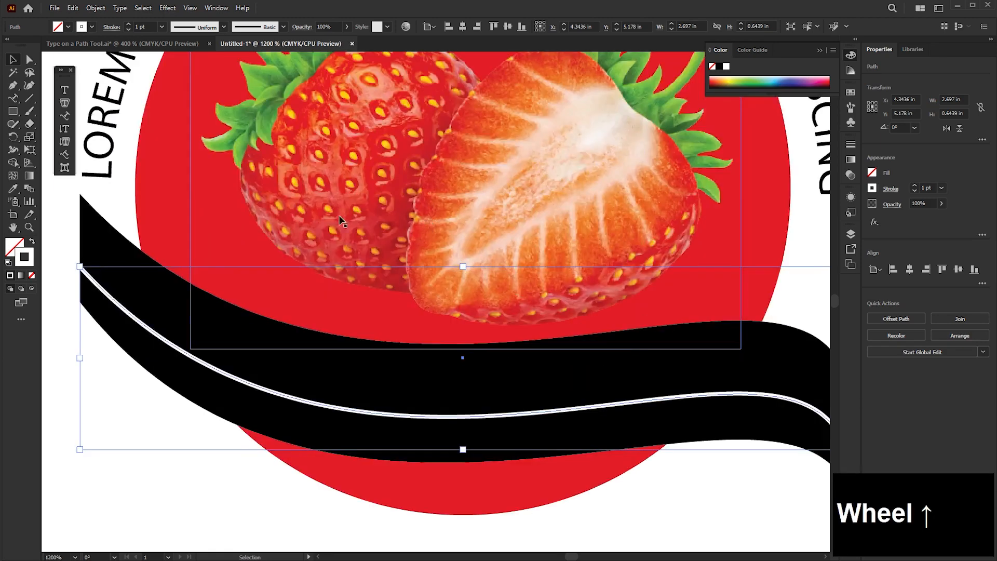
Convert the white wavy line to a text path with Type on a Path and enter "ABC ABC".
{"action": "left_click", "coordinate": [65, 116]}
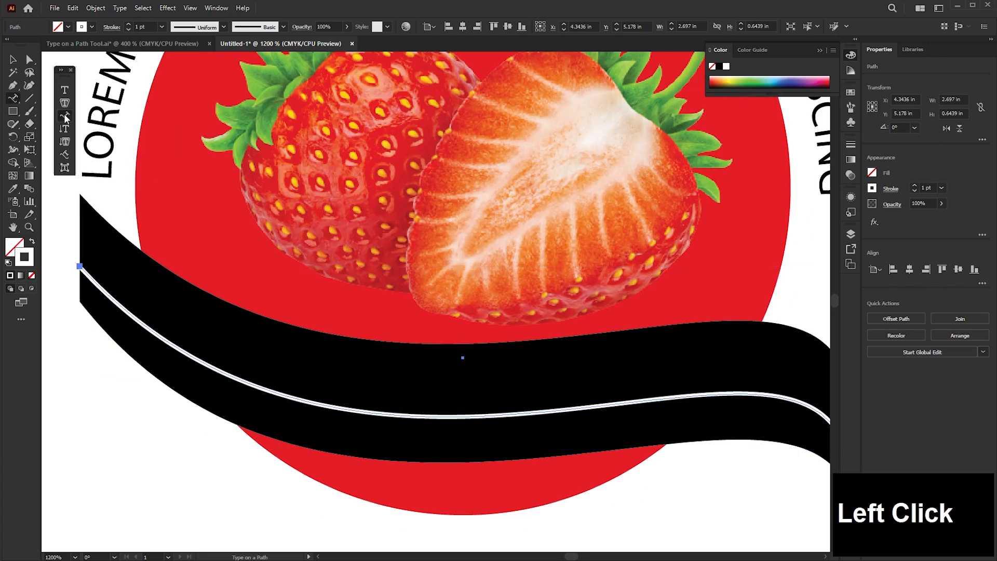
{"action": "left_click", "coordinate": [332, 403]}
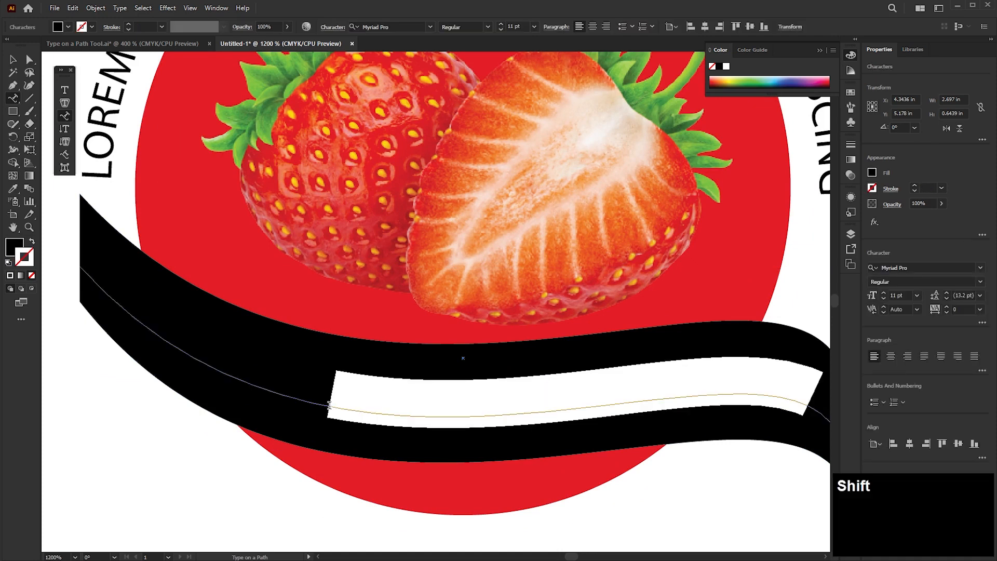
{"action": "type", "text": "AC"}
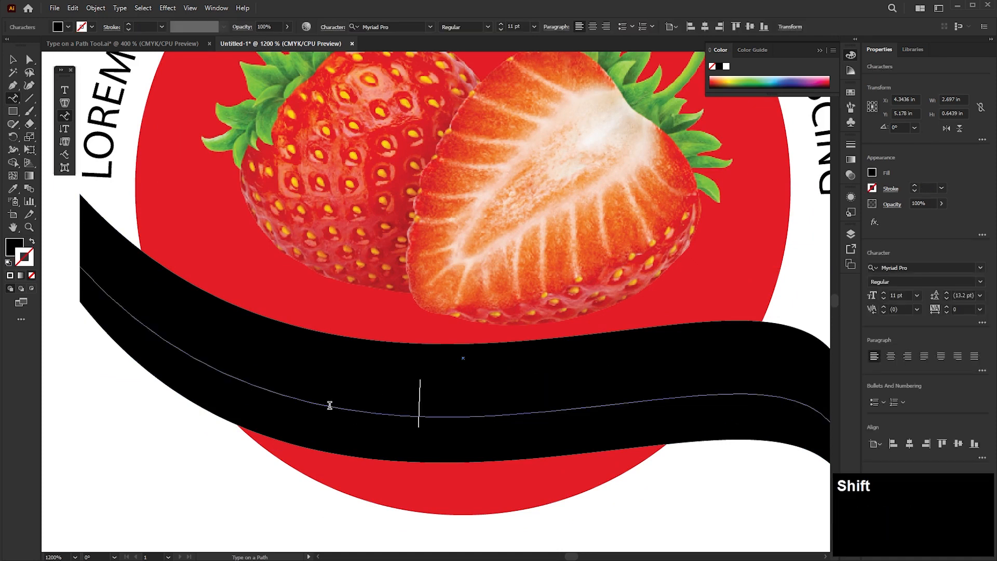
{"action": "type", "text": " ABC"}
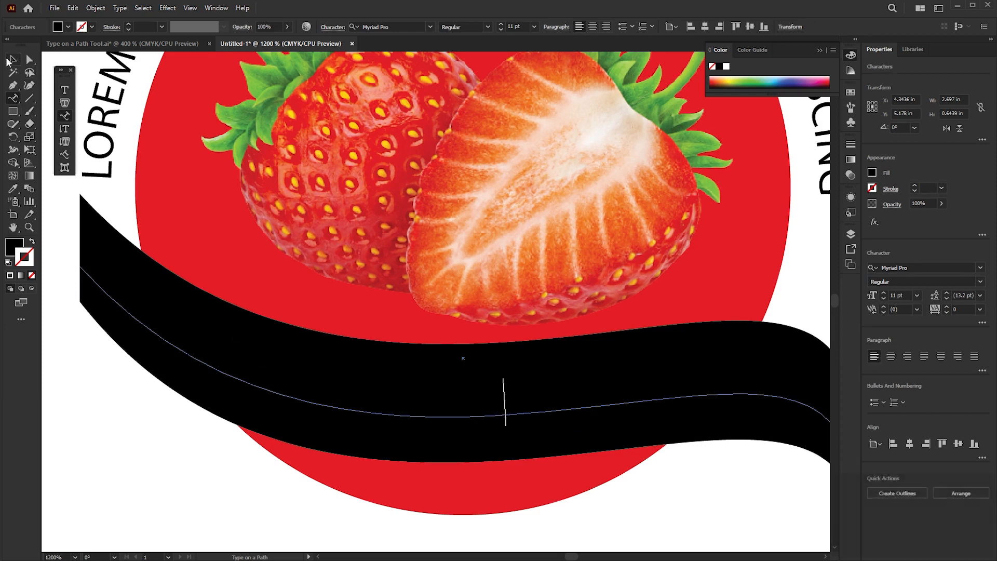
{"action": "left_click", "coordinate": [13, 59]}
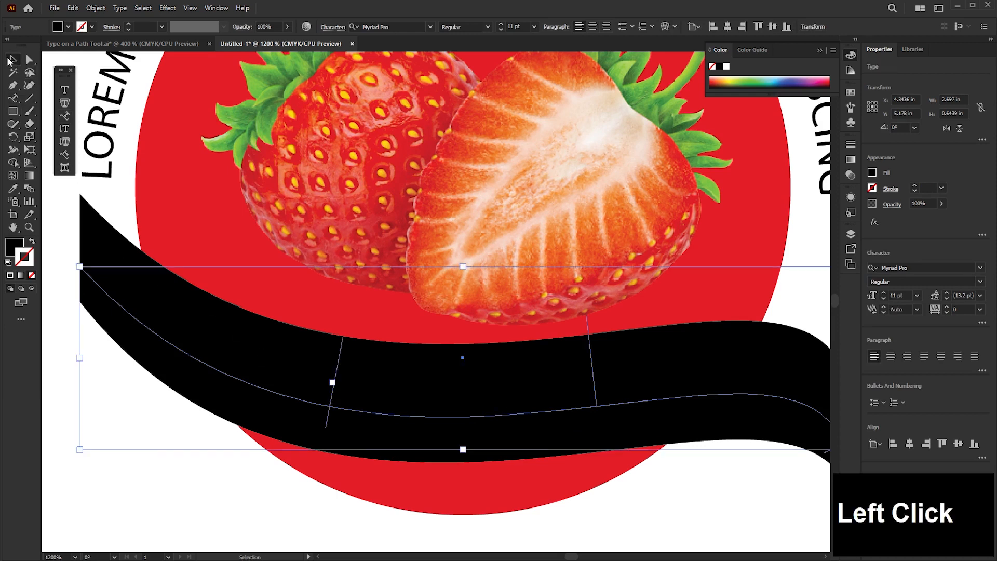
Set the banner text's fill to white (FFFFFF) and its font size to 22 pt.
{"action": "double_click", "coordinate": [20, 245]}
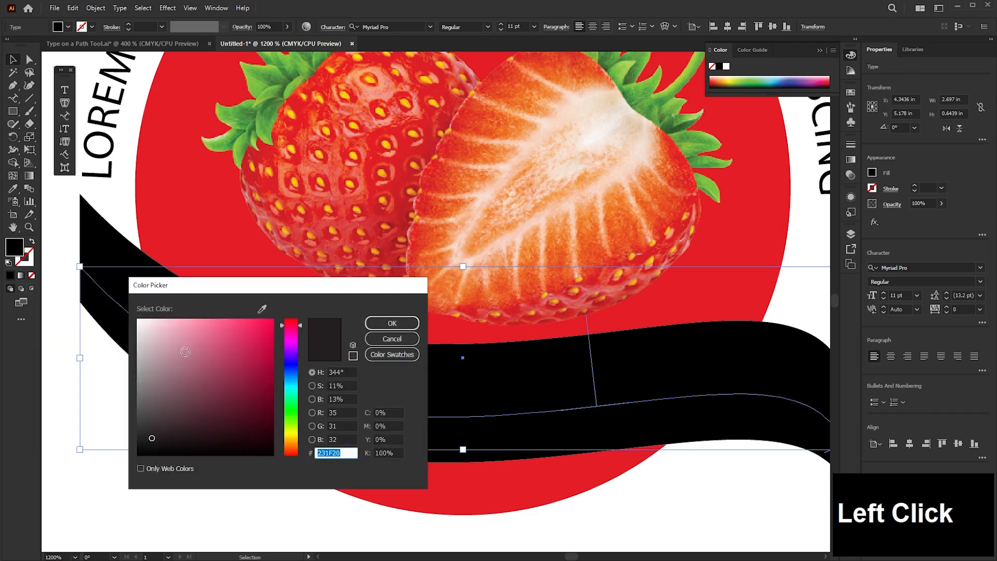
{"action": "type", "text": "ffffff"}
{"action": "left_click", "coordinate": [382, 324]}
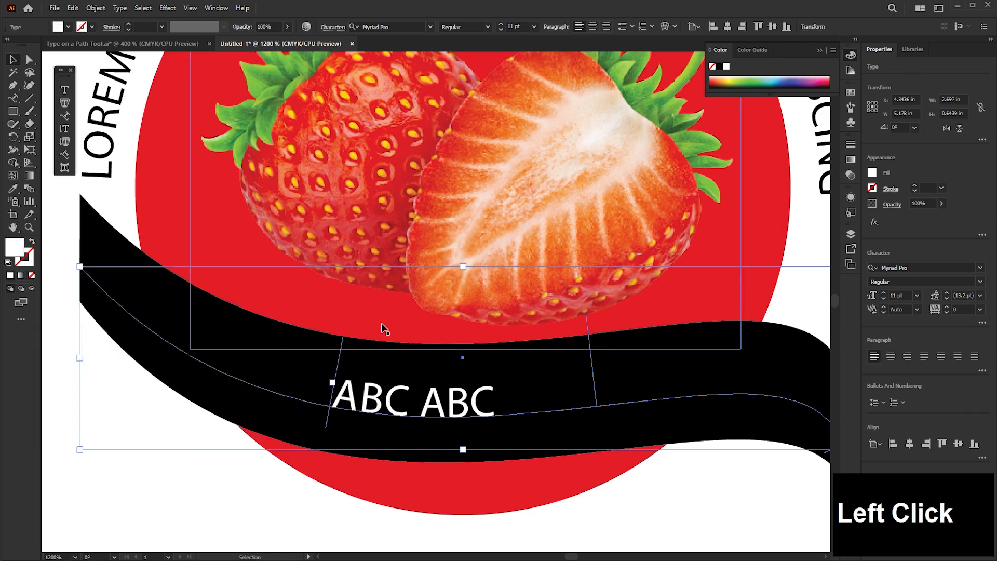
{"action": "left_click", "coordinate": [883, 294]}
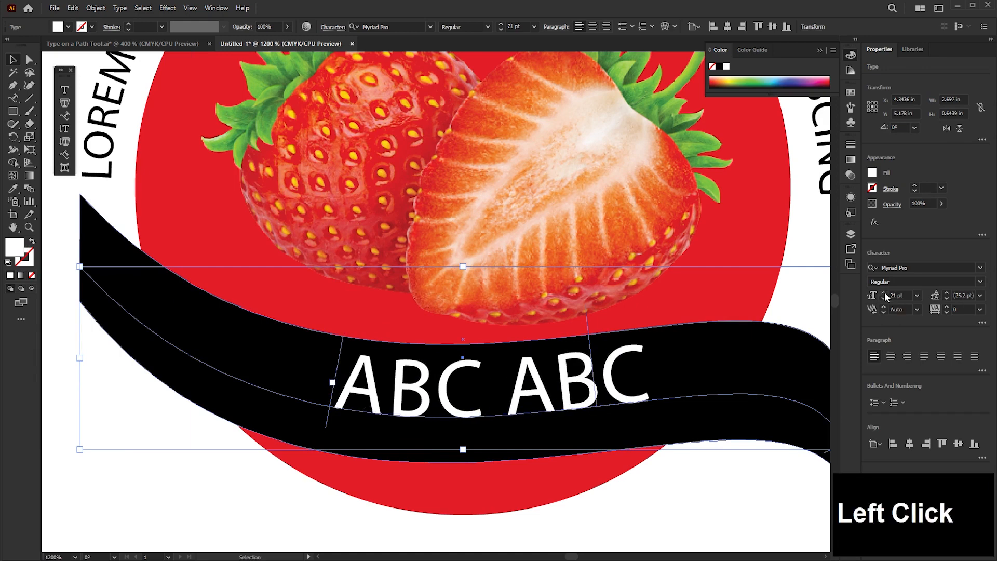
{"action": "left_click", "coordinate": [883, 295]}
Slide the text's start bracket toward the banner's left end and move the path text slightly down within the banner.
{"action": "scroll", "coordinate": [545, 330], "scroll_direction": "down", "scroll_amount": 2}
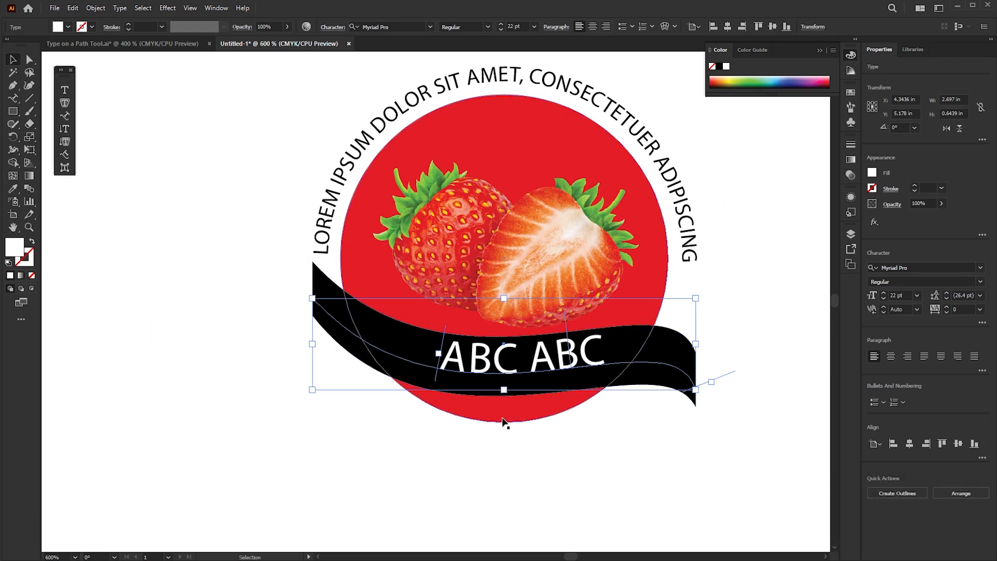
{"action": "left_click_drag", "start_coordinate": [440, 347], "coordinate": [347, 315]}
{"action": "scroll", "coordinate": [550, 429], "scroll_direction": "up", "scroll_amount": 1}
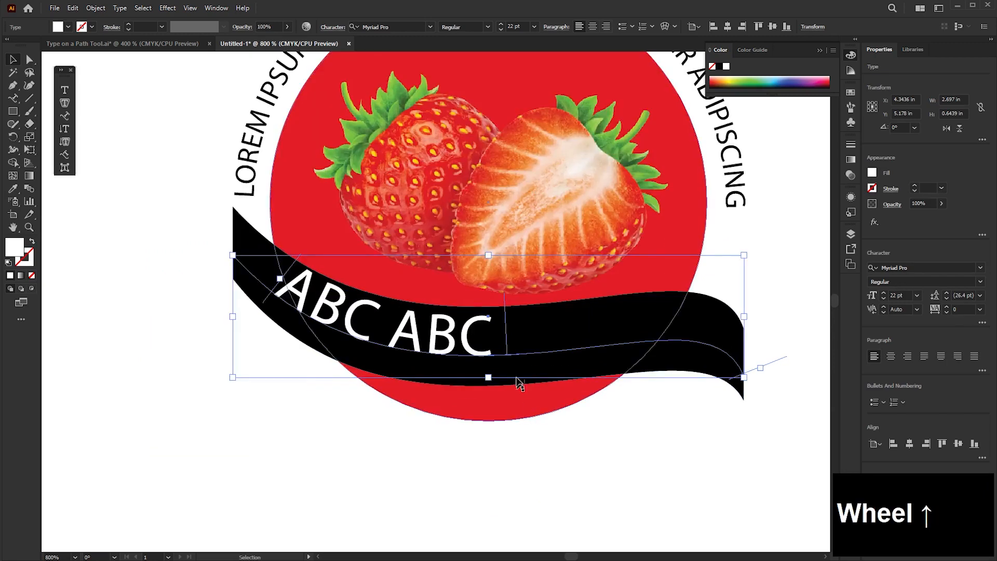
{"action": "left_click", "coordinate": [544, 439]}
{"action": "left_click", "coordinate": [487, 357]}
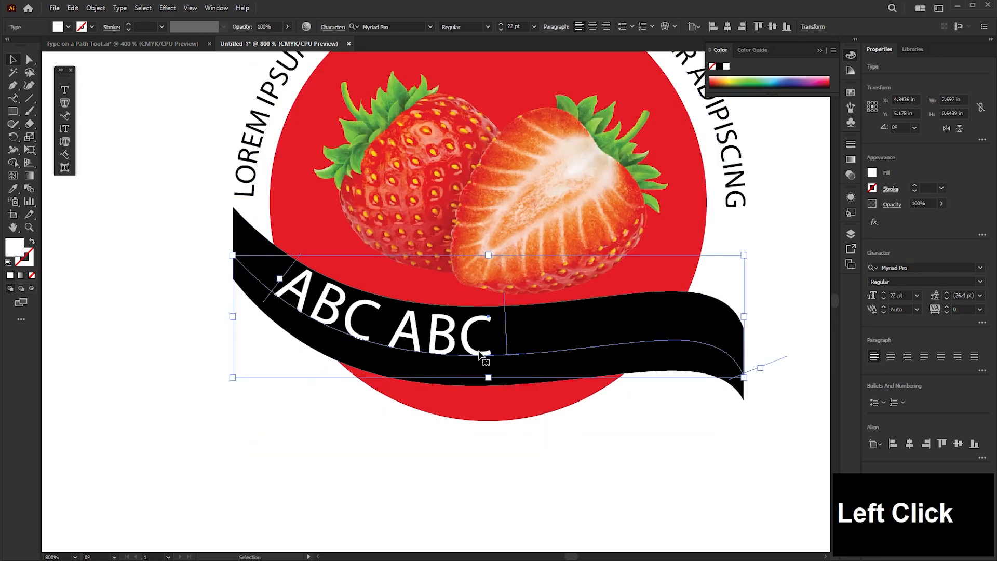
{"action": "left_click_drag", "start_coordinate": [479, 354], "coordinate": [479, 362]}
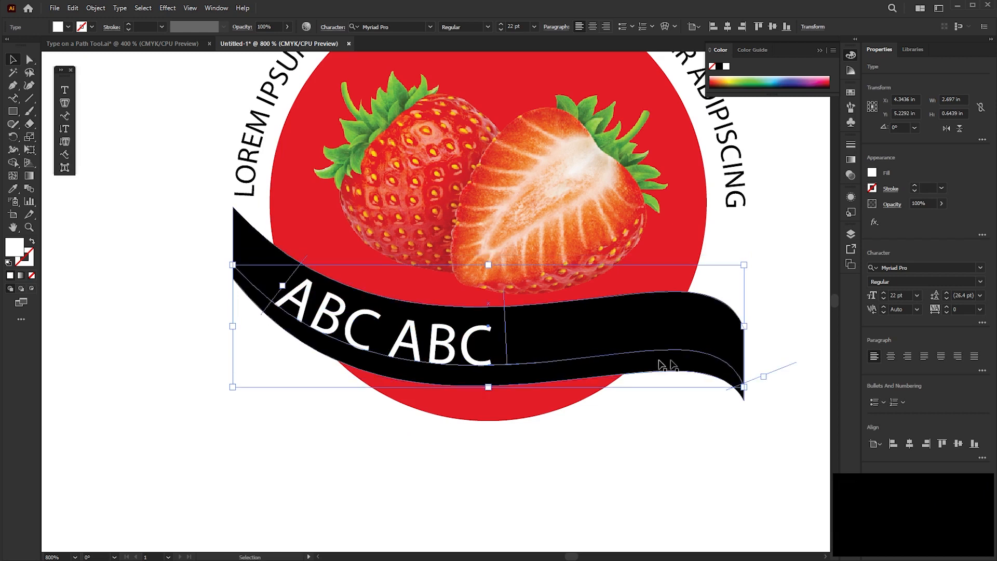
Extend the banner's path text with a third "ABC" so that it reads "ABC ABC ABC".
{"action": "double_click", "coordinate": [485, 366]}
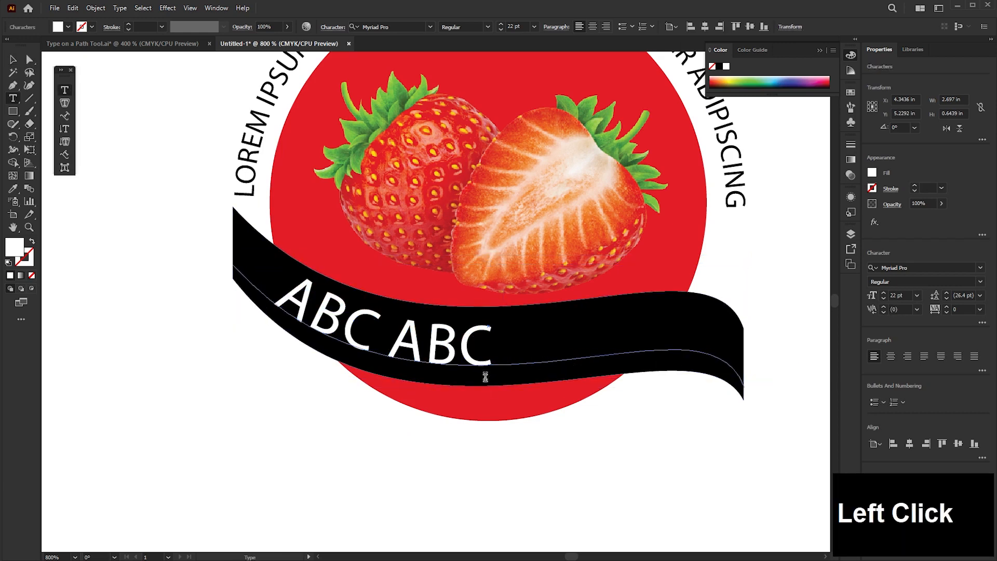
{"action": "type", "text": "ABC"}
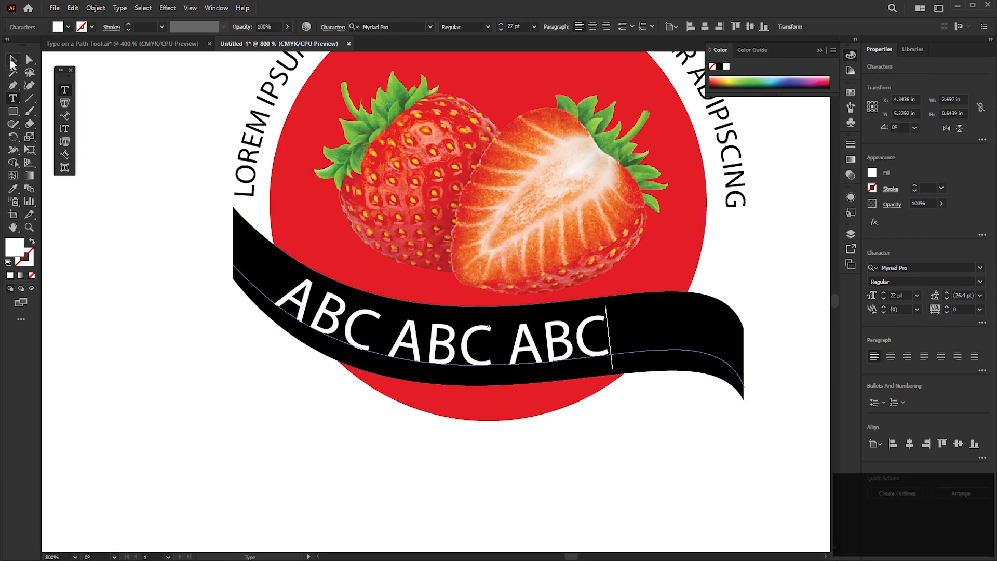
{"action": "left_click", "coordinate": [13, 60]}
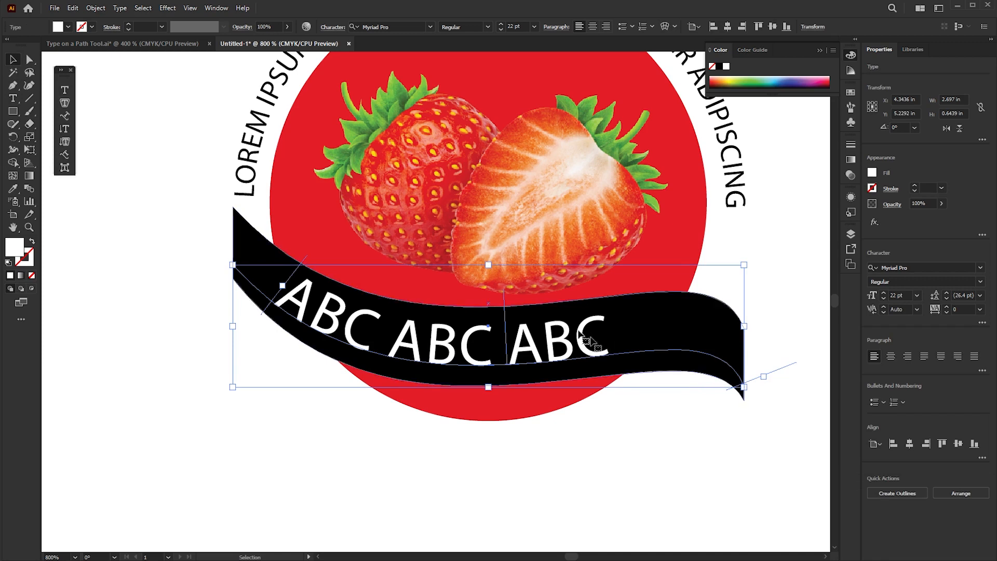
Bring the path text's end bracket in to just past the last letter and slide the text along the path to center it on the banner.
{"action": "left_click", "coordinate": [506, 324]}
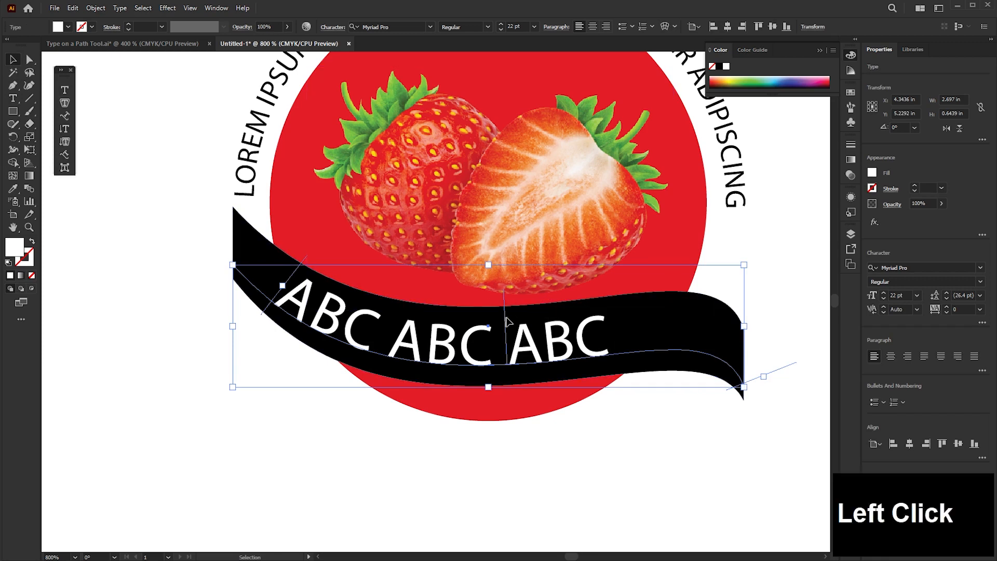
{"action": "left_click", "coordinate": [506, 325]}
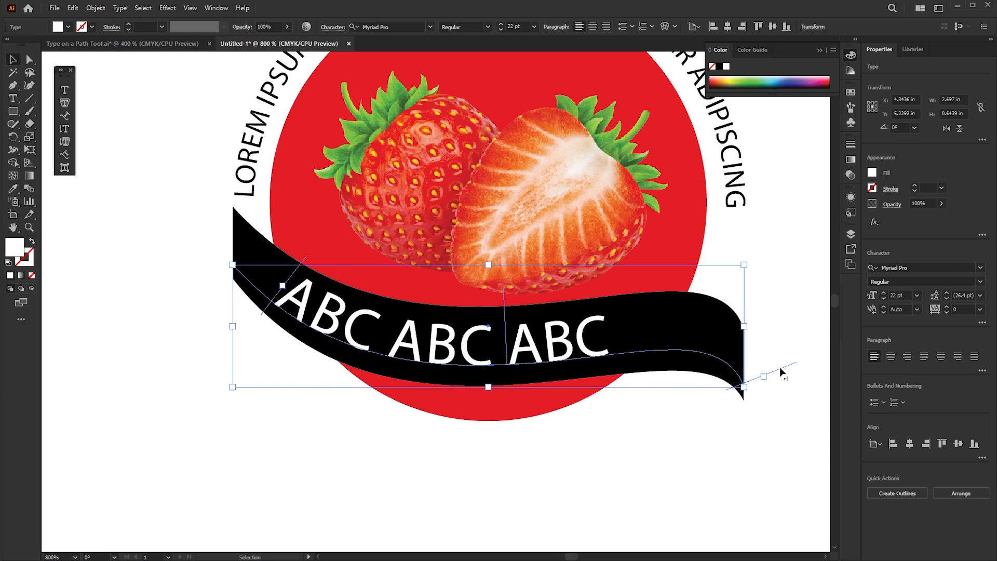
{"action": "left_click_drag", "start_coordinate": [781, 371], "coordinate": [631, 329]}
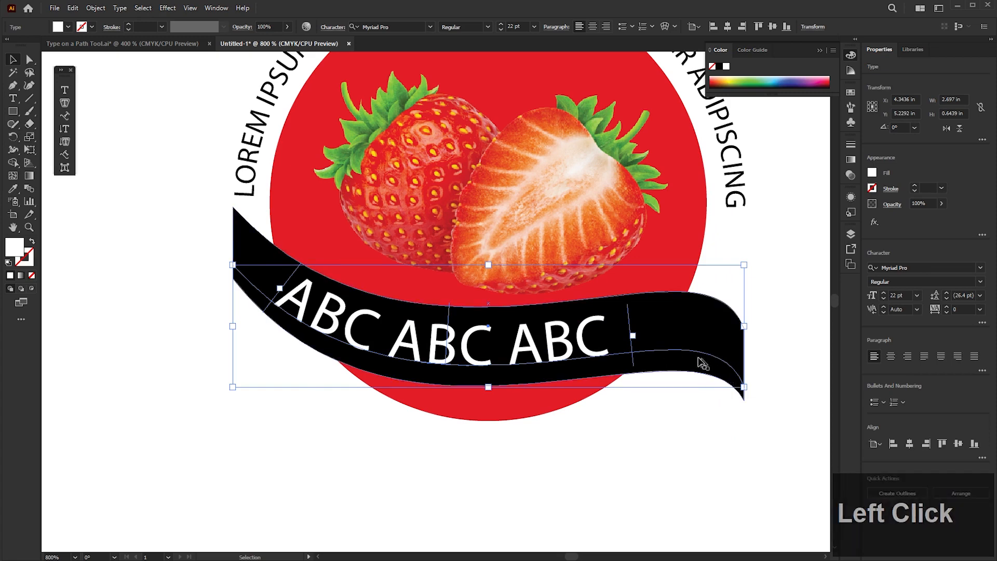
{"action": "left_click_drag", "start_coordinate": [450, 318], "coordinate": [487, 320]}
{"action": "left_click_drag", "start_coordinate": [679, 317], "coordinate": [654, 318]}
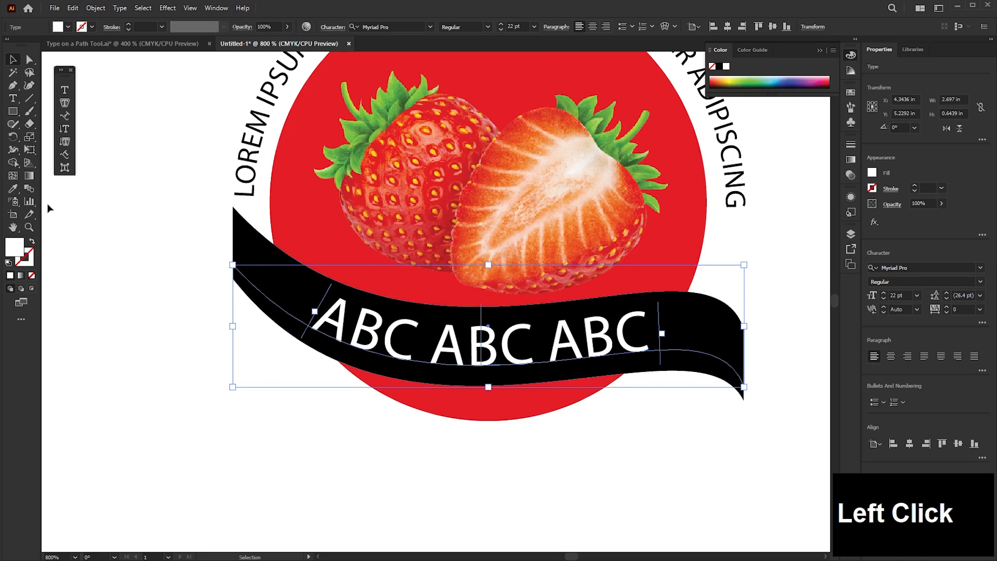
Recolor the banner text with the green sampled from the whole strawberry's leaves using the Eyedropper, and deselect it.
{"action": "left_click", "coordinate": [14, 190]}
{"action": "left_click", "coordinate": [358, 130]}
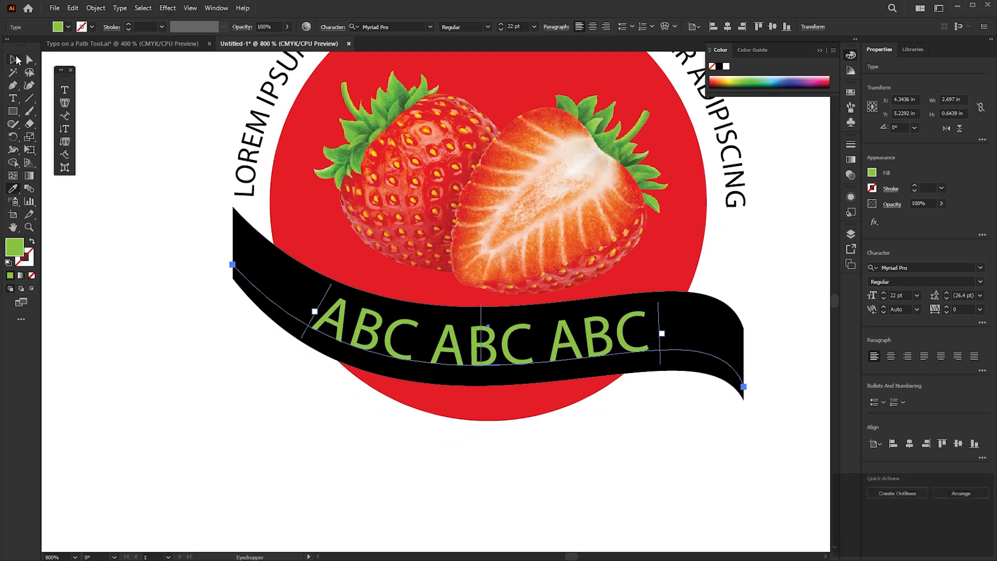
{"action": "left_click", "coordinate": [13, 59]}
{"action": "left_click", "coordinate": [95, 186]}
{"action": "left_click_drag", "start_coordinate": [559, 167], "coordinate": [494, 281]}
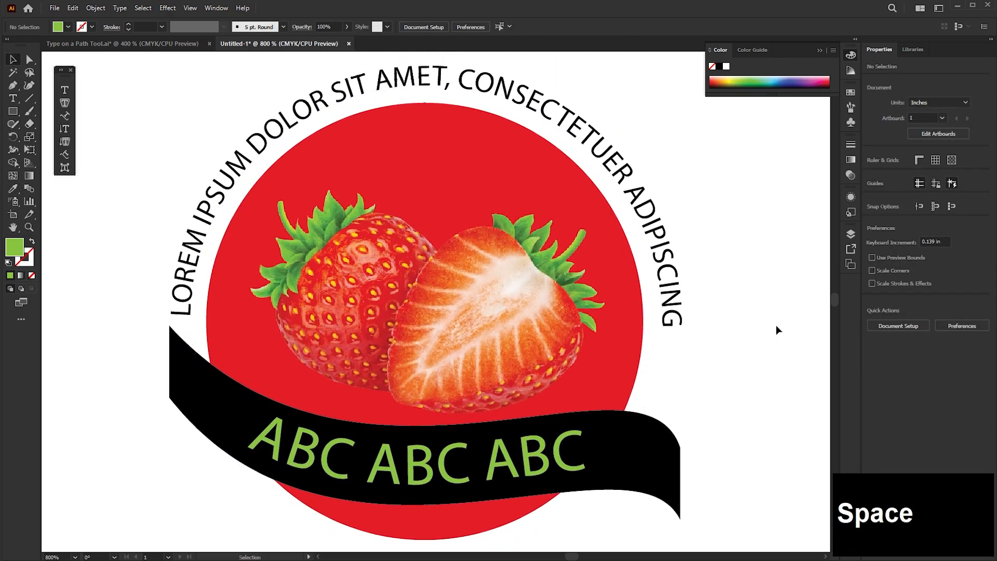